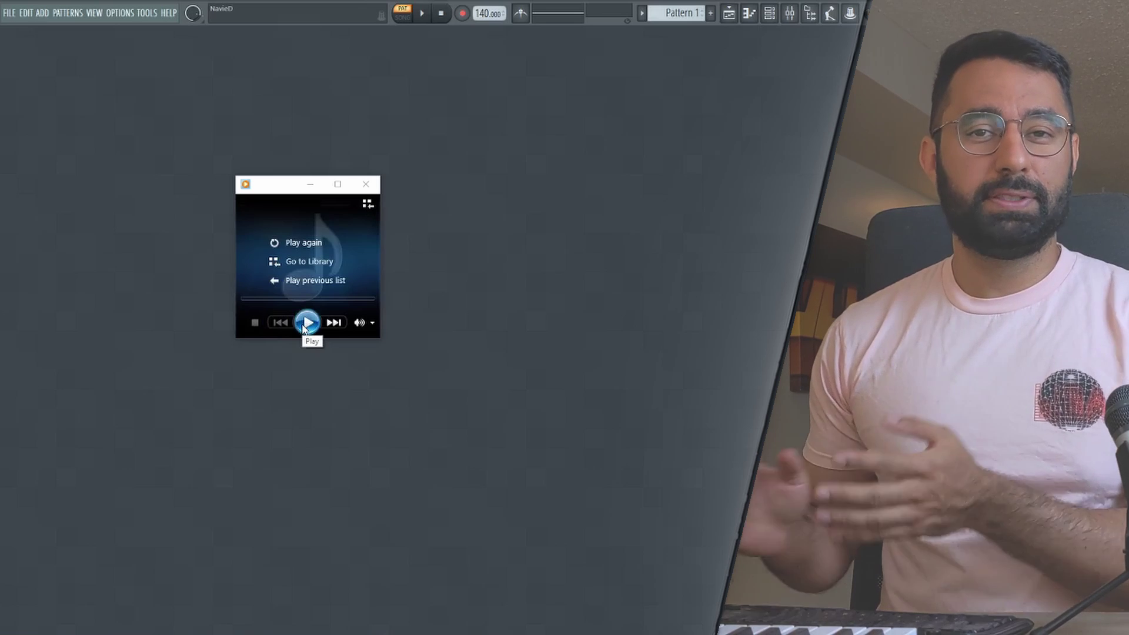
# Play the full reference sample and lower the project tempo to 80 BPM.
pyautogui.click(305, 323)
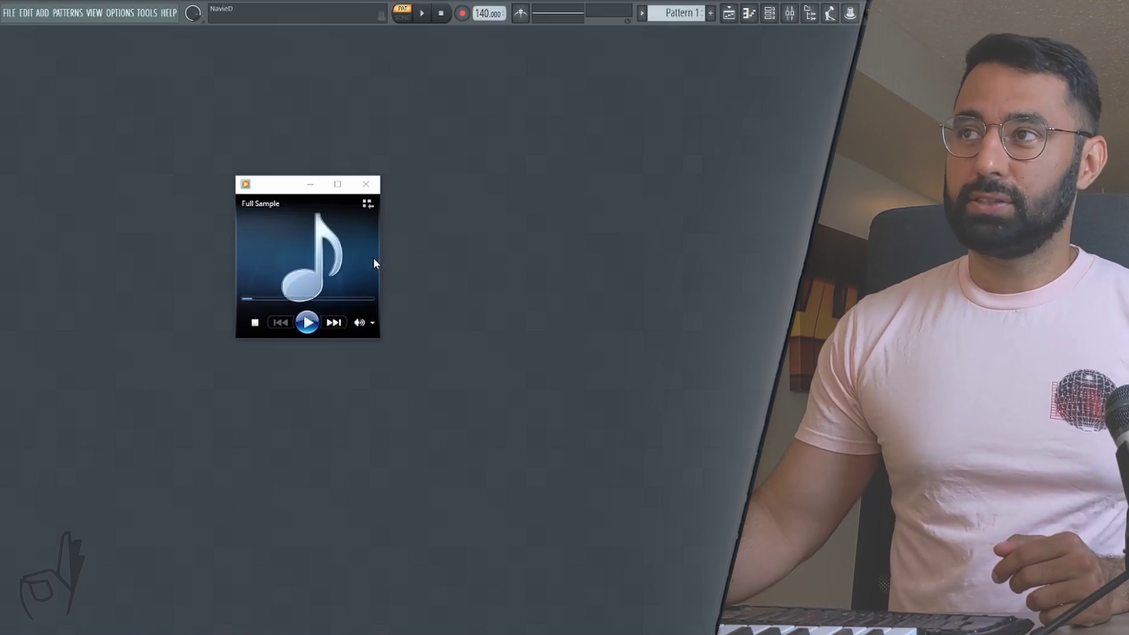
pyautogui.moveTo(488, 13); pyautogui.dragTo(488, 50)
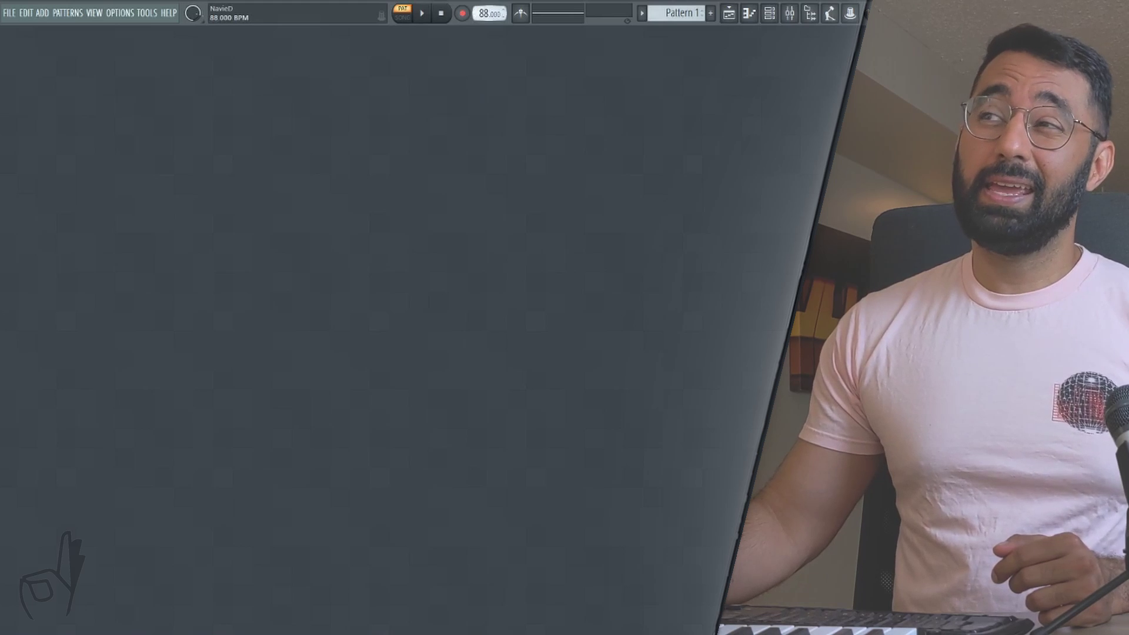
# Load the Sample Note audio into Momentum and bring up its Pitch and Filter slice effects in turn.
pyautogui.moveTo(744, 278); pyautogui.dragTo(327, 245)
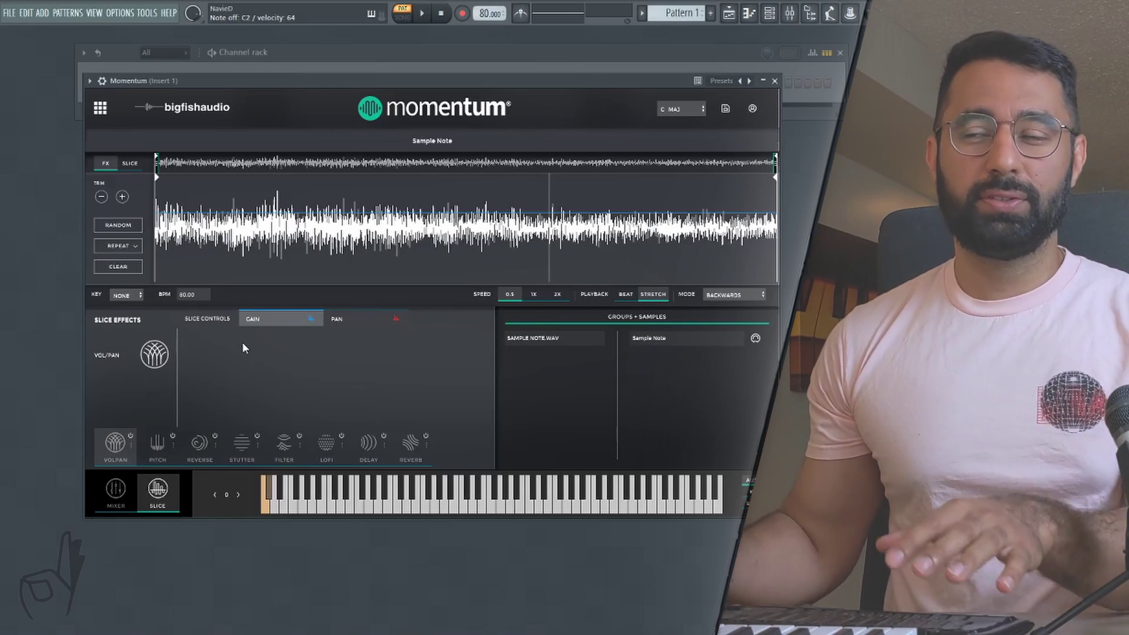
pyautogui.click(157, 443)
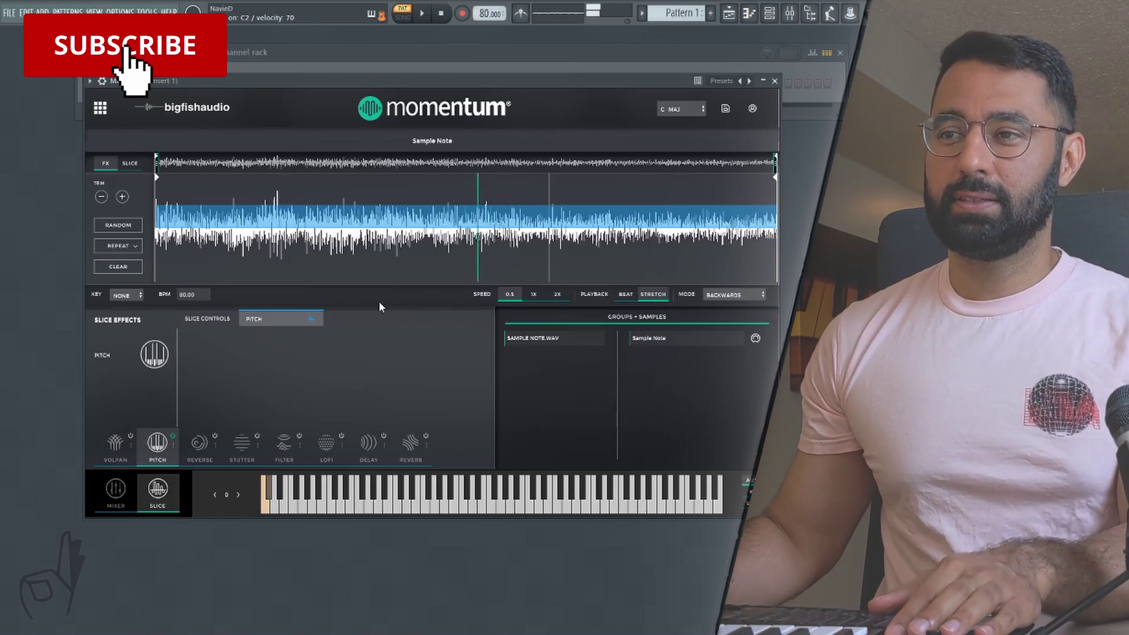
pyautogui.click(283, 440)
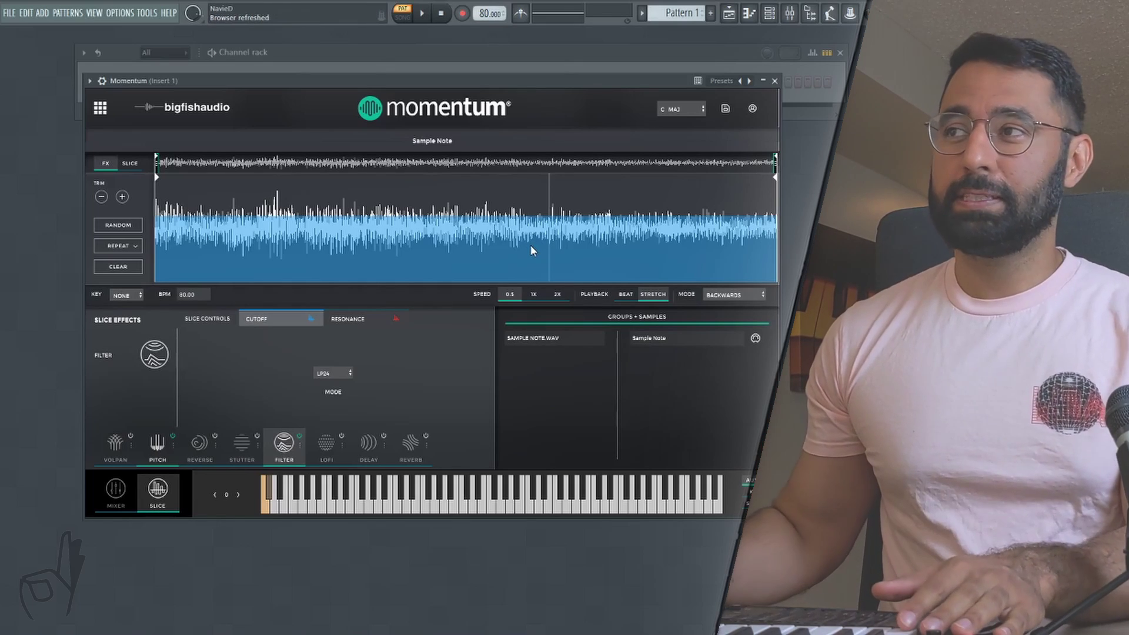
# Insert FabFilter Pro-Q 3 on mixer insert 1, with a low cut at about 400 Hz and a boost in the upper mids.
pyautogui.click(788, 20)
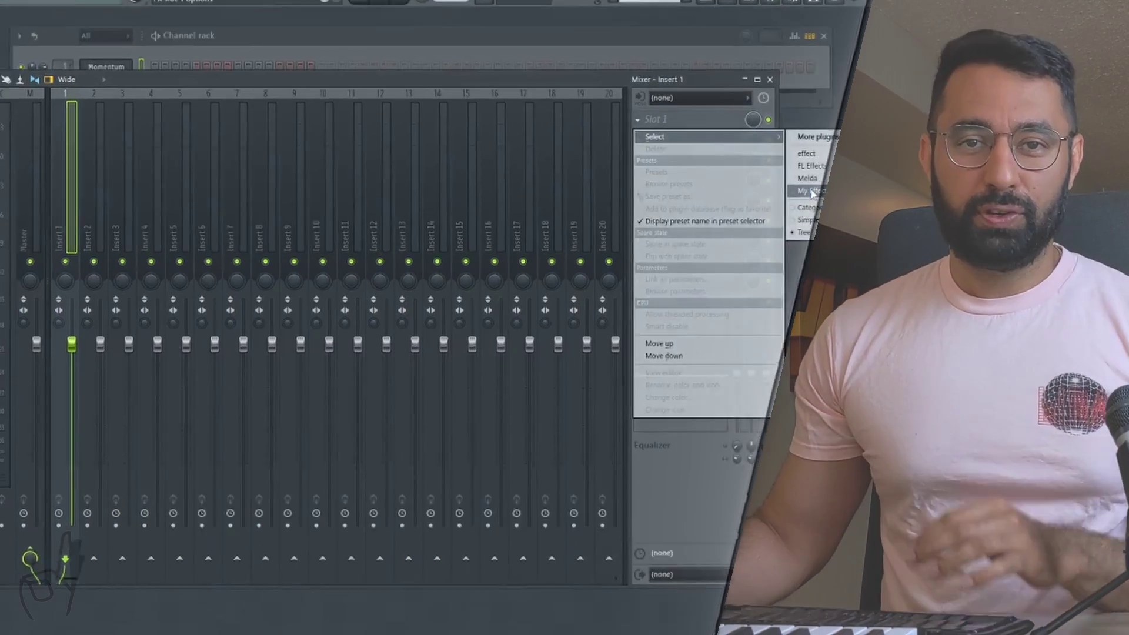
pyautogui.moveTo(813, 193)
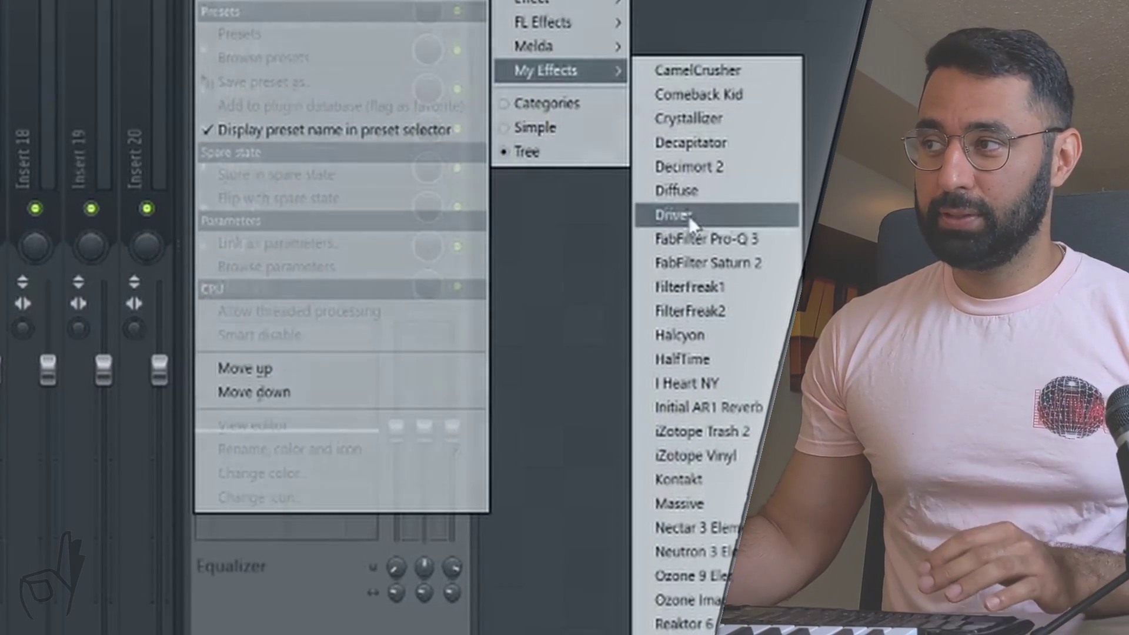
pyautogui.moveTo(690, 166); pyautogui.dragTo(688, 241)
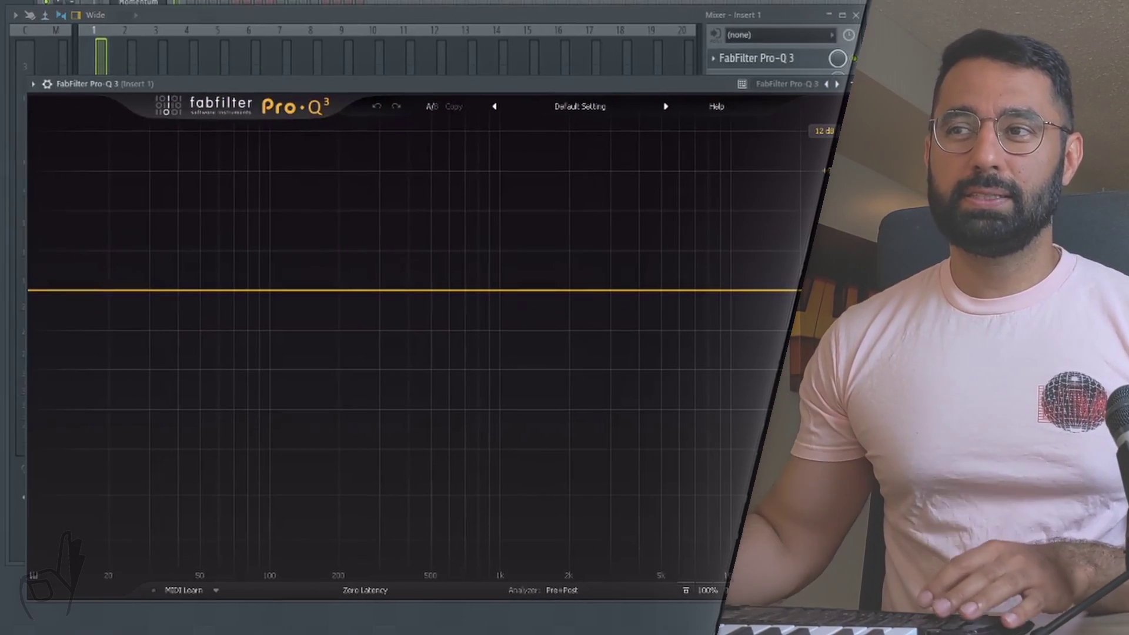
pyautogui.moveTo(74, 292); pyautogui.dragTo(411, 292)
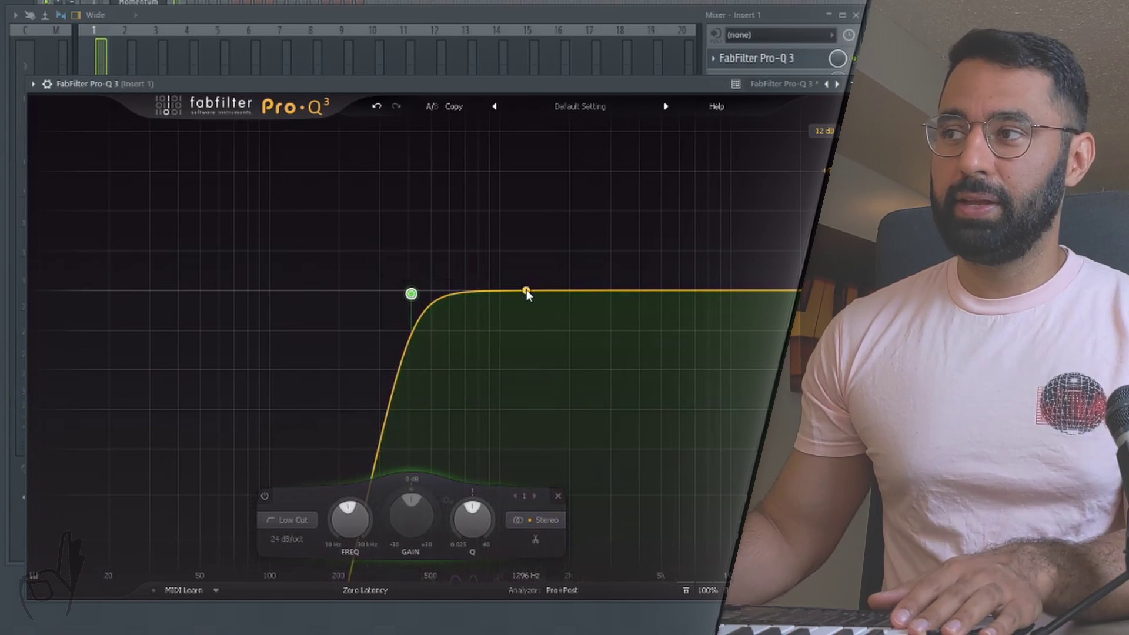
pyautogui.moveTo(527, 291); pyautogui.dragTo(557, 244)
pyautogui.scroll(3, 553, 244)
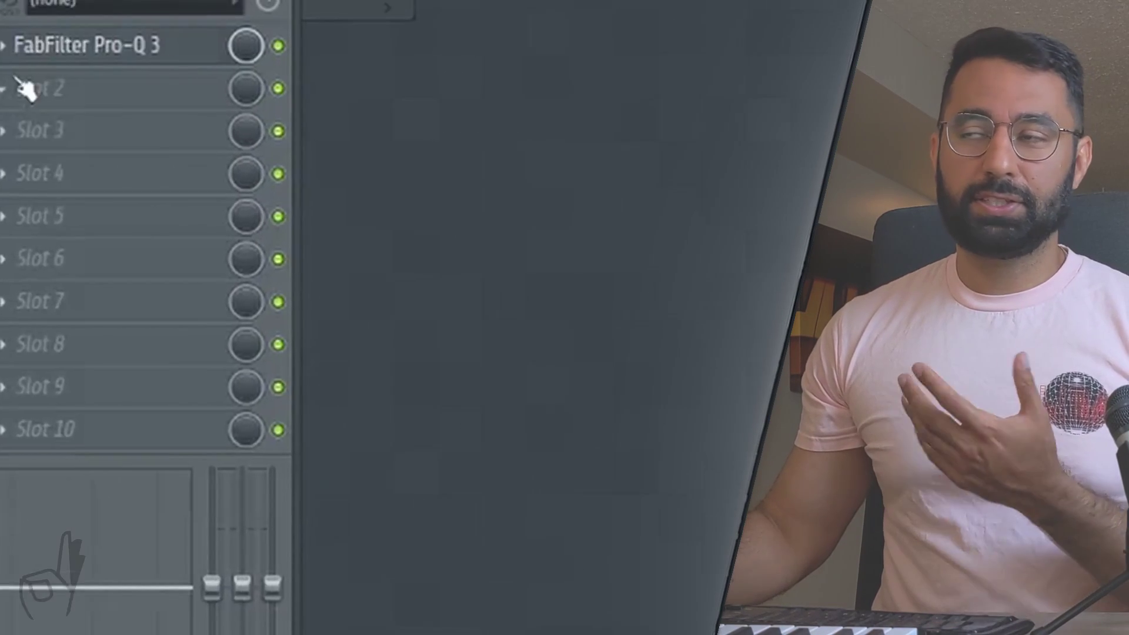
# Add FabFilter Saturn 2 to the second effect slot of mixer insert 1 and close its window.
pyautogui.click(729, 80)
pyautogui.moveTo(925, 160)
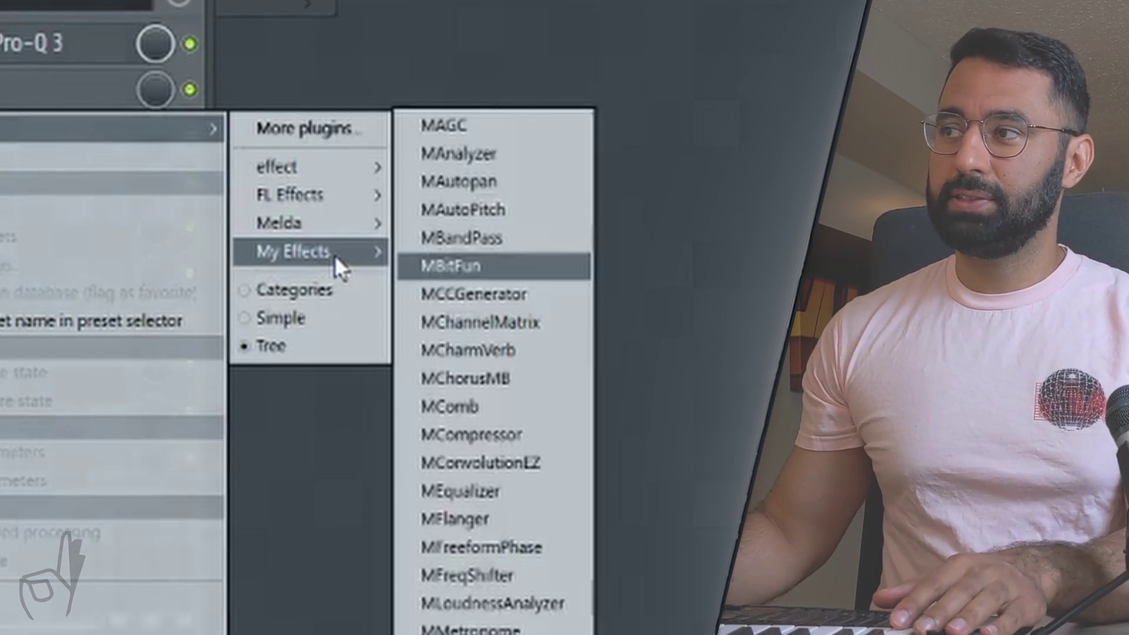
pyautogui.click(482, 476)
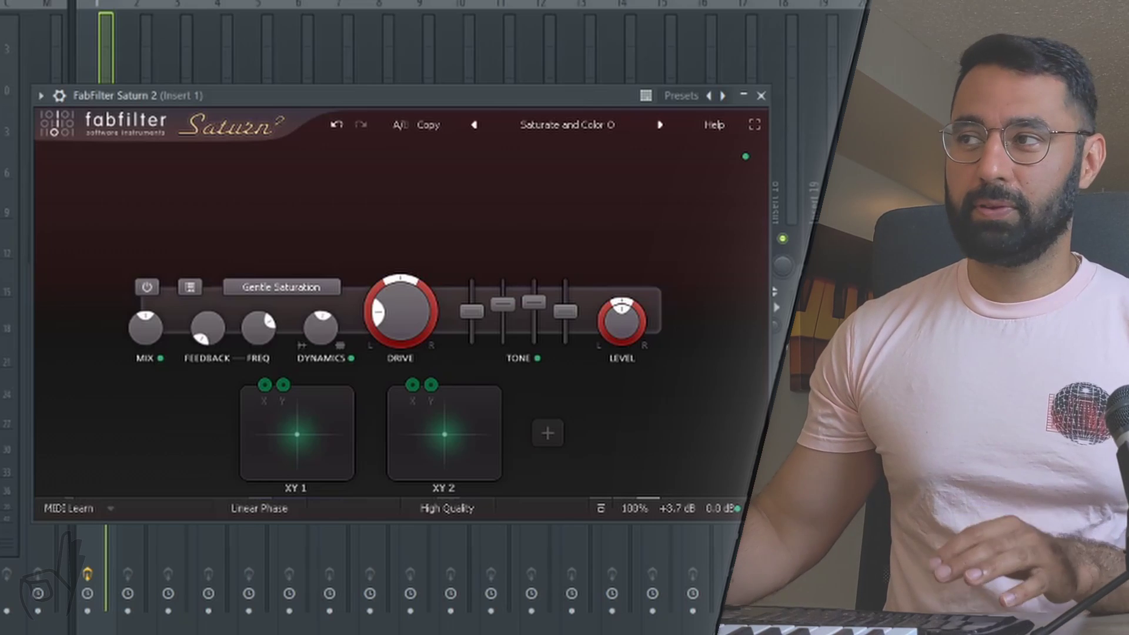
pyautogui.press('Escape')
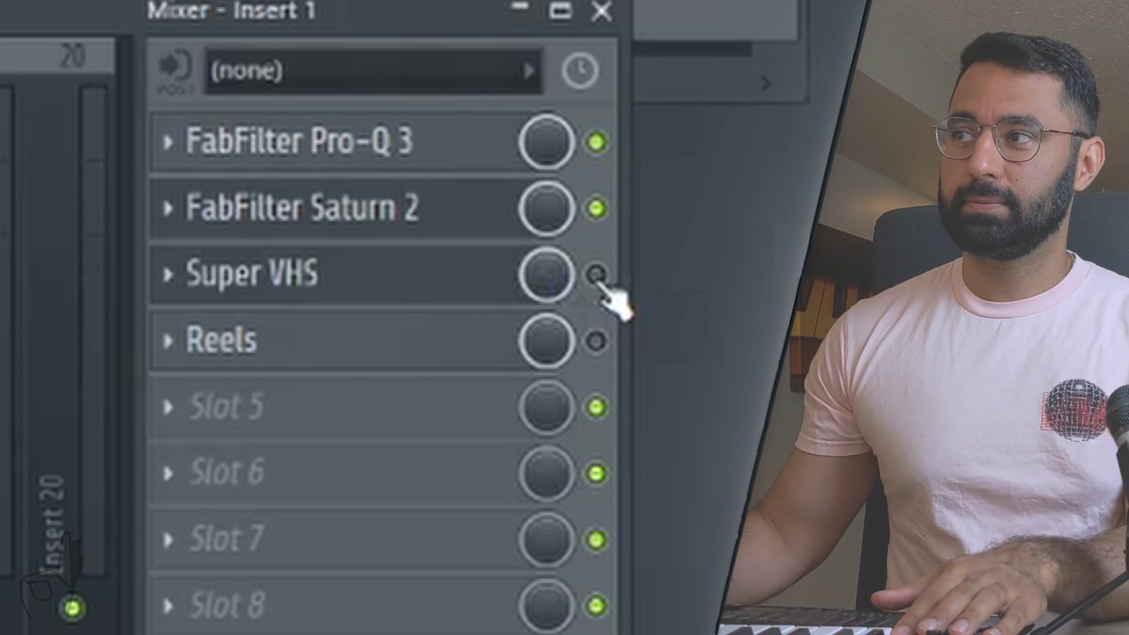
# Enable the Super VHS and Reels effects on insert 1, comparing the sound with Reels on and off.
pyautogui.click(596, 275)
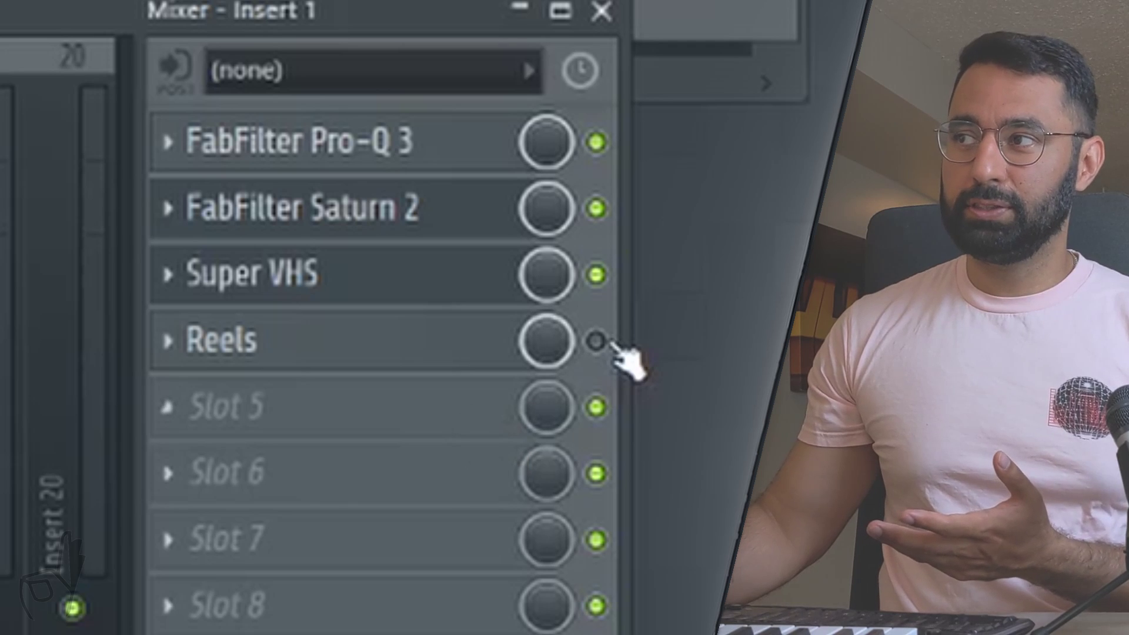
pyautogui.click(596, 341)
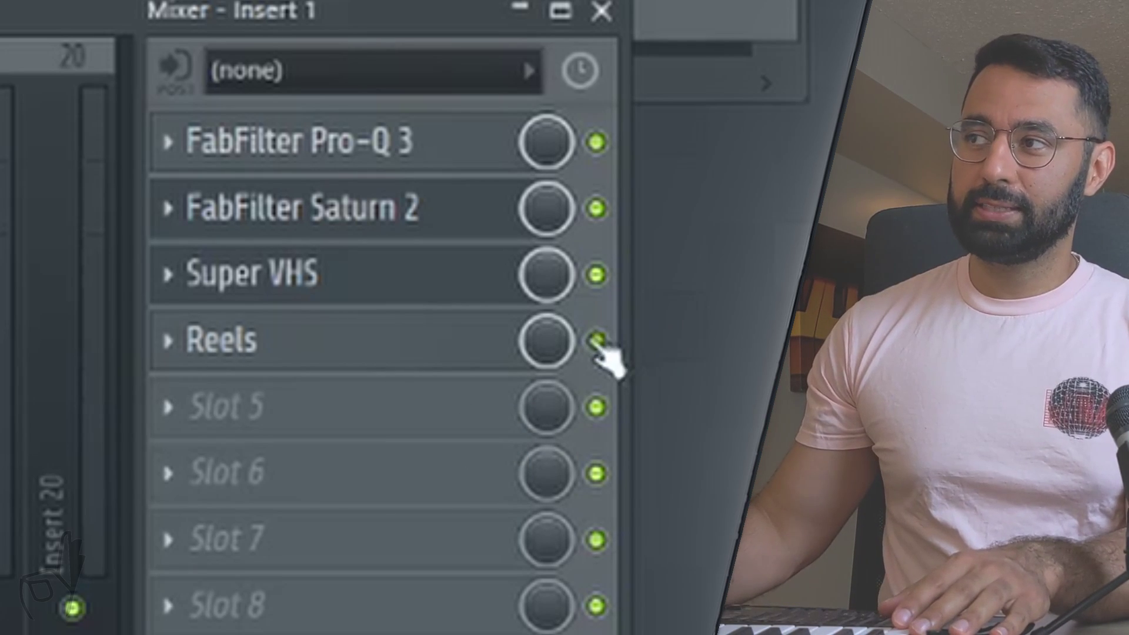
pyautogui.click(596, 341)
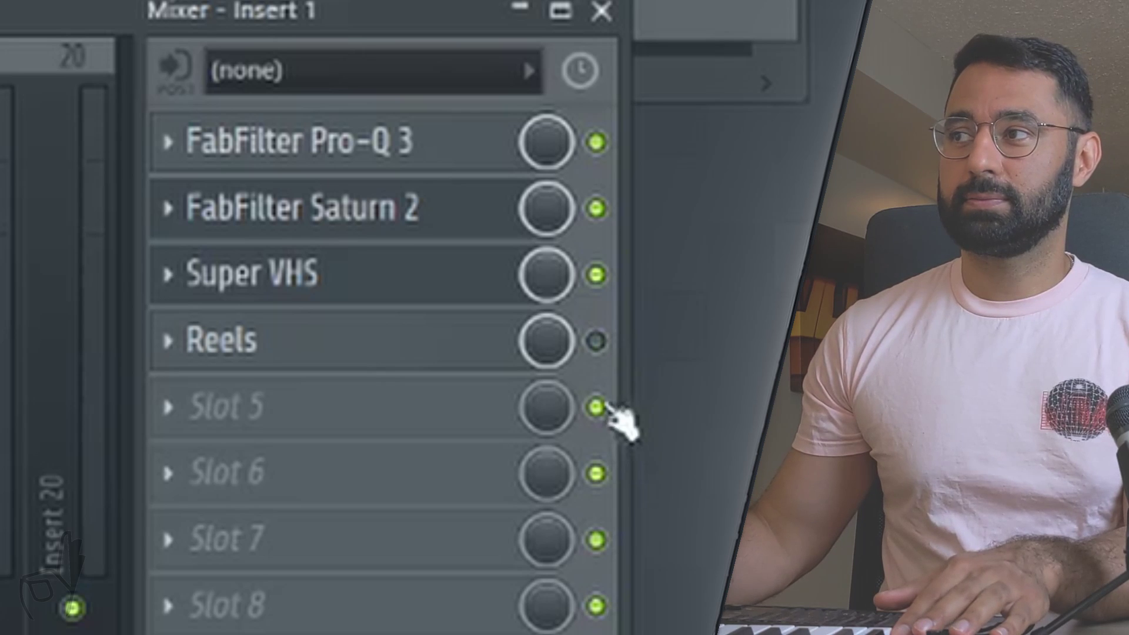
pyautogui.click(596, 342)
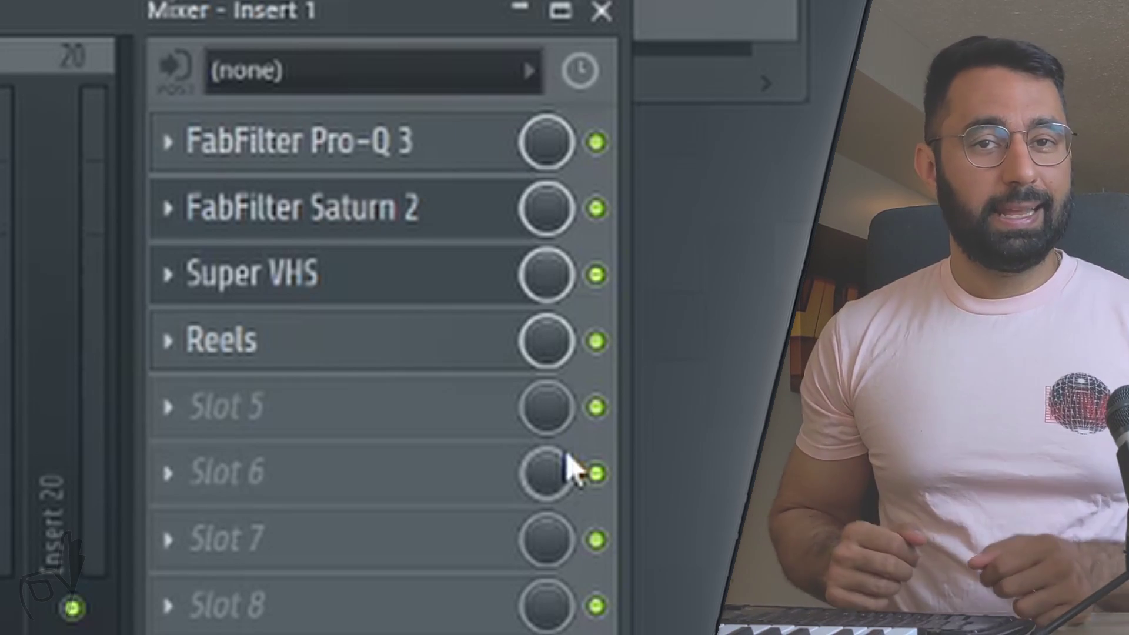
# Add Crystallizer to the fifth effect slot of insert 1 and open the options of slot 7.
pyautogui.click(182, 407)
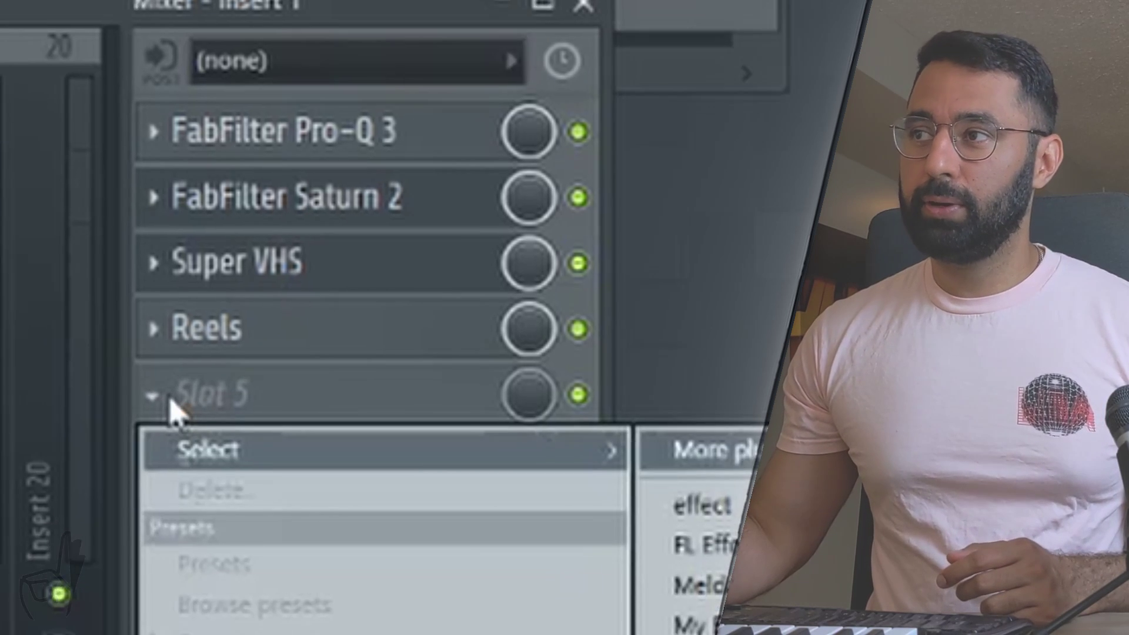
pyautogui.moveTo(703, 627)
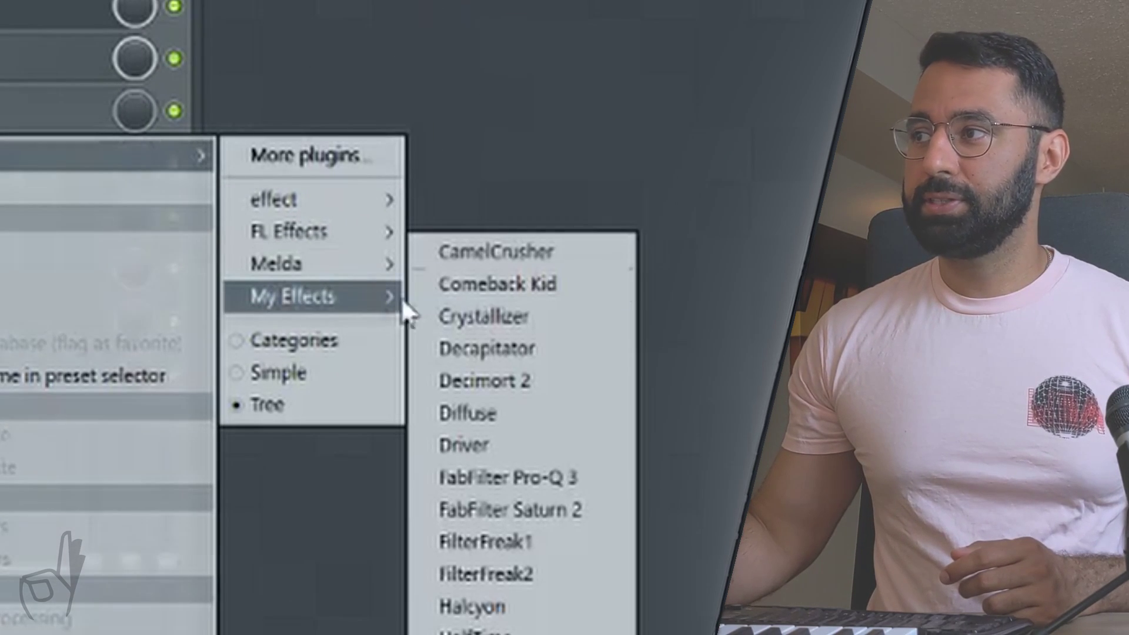
pyautogui.click(471, 320)
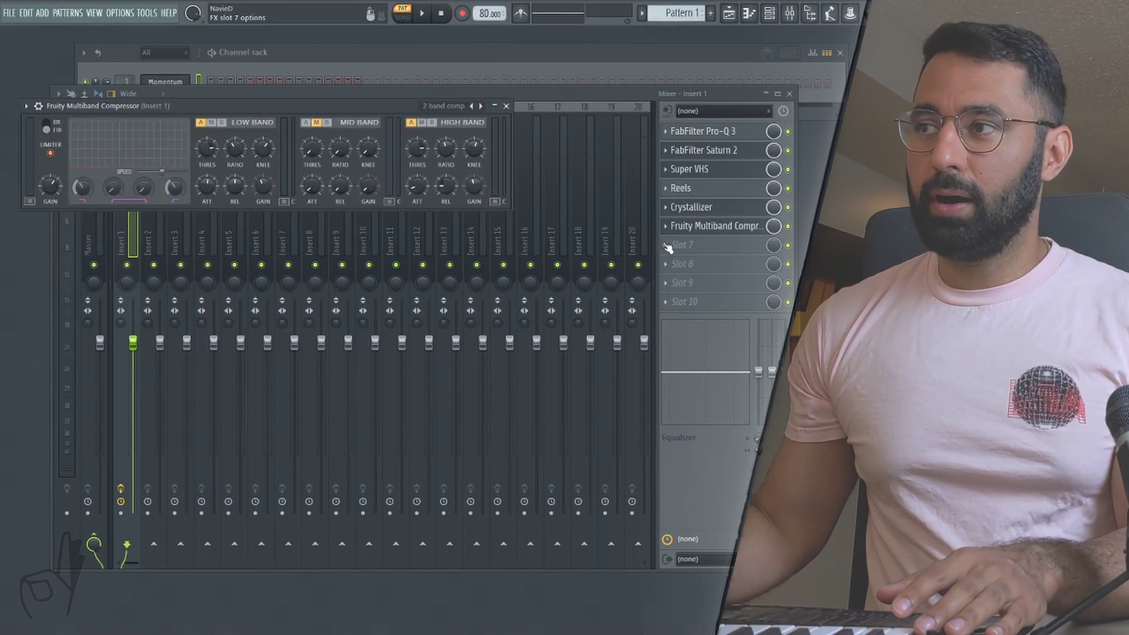
pyautogui.click(682, 245)
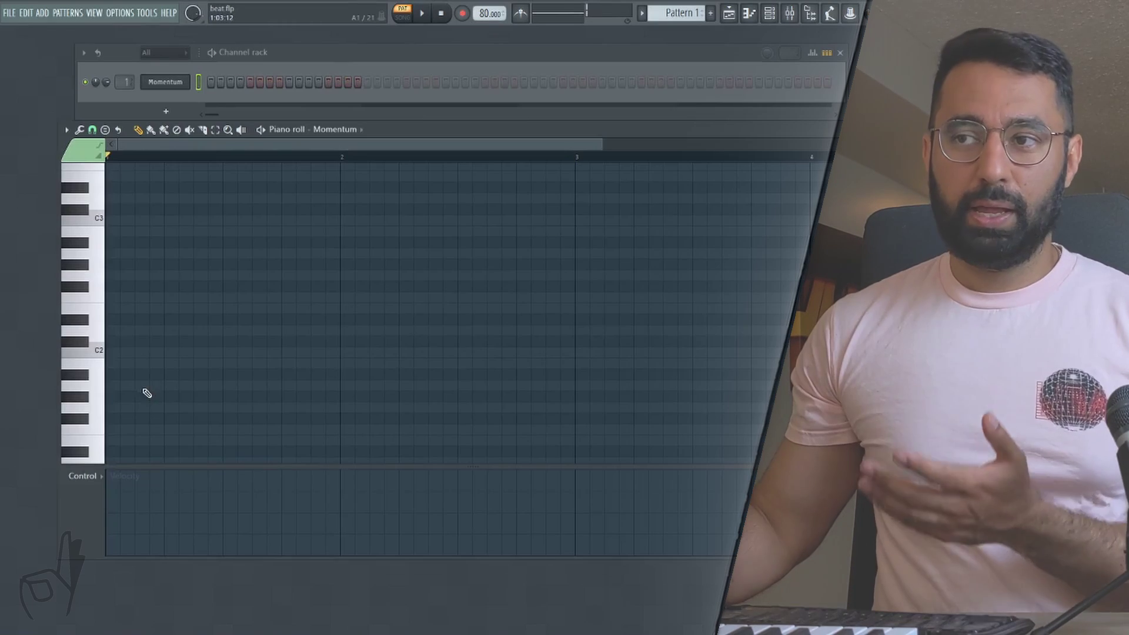
# Draw a one-bar C2 note at the start of Momentum's piano roll, duplicate it into bar 2 and play the pattern.
pyautogui.click(153, 353)
pyautogui.moveTo(164, 353); pyautogui.dragTo(341, 352)
pyautogui.moveTo(293, 398); pyautogui.dragTo(250, 348)
pyautogui.hotkey('ctrl', 'b')
pyautogui.hotkey('ctrl', 'd')
pyautogui.press('space')
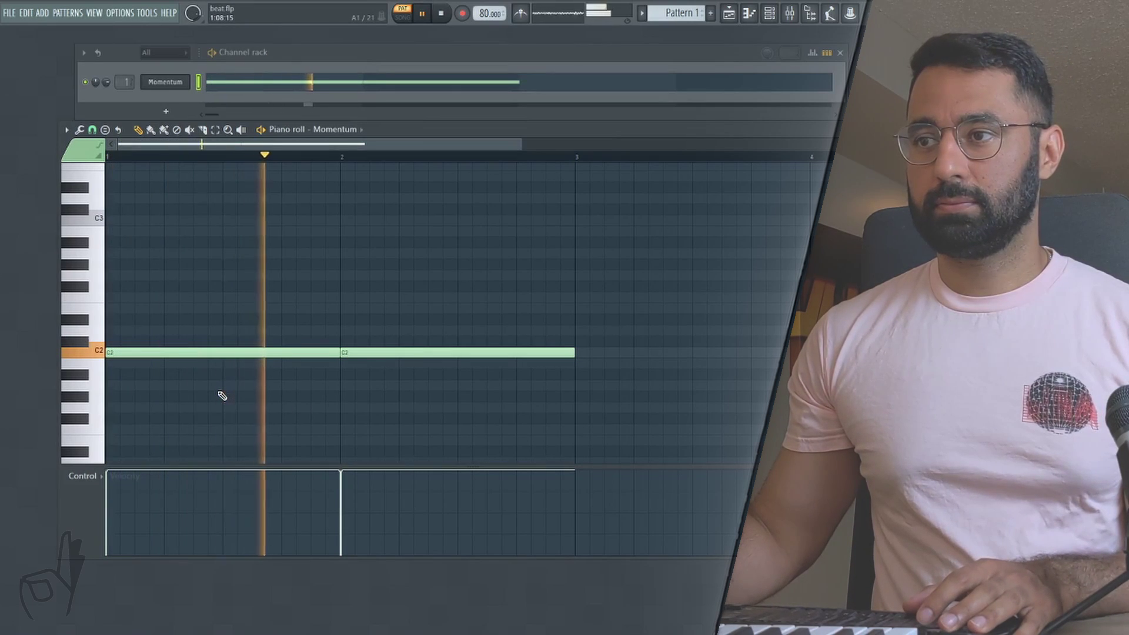
pyautogui.press('space')
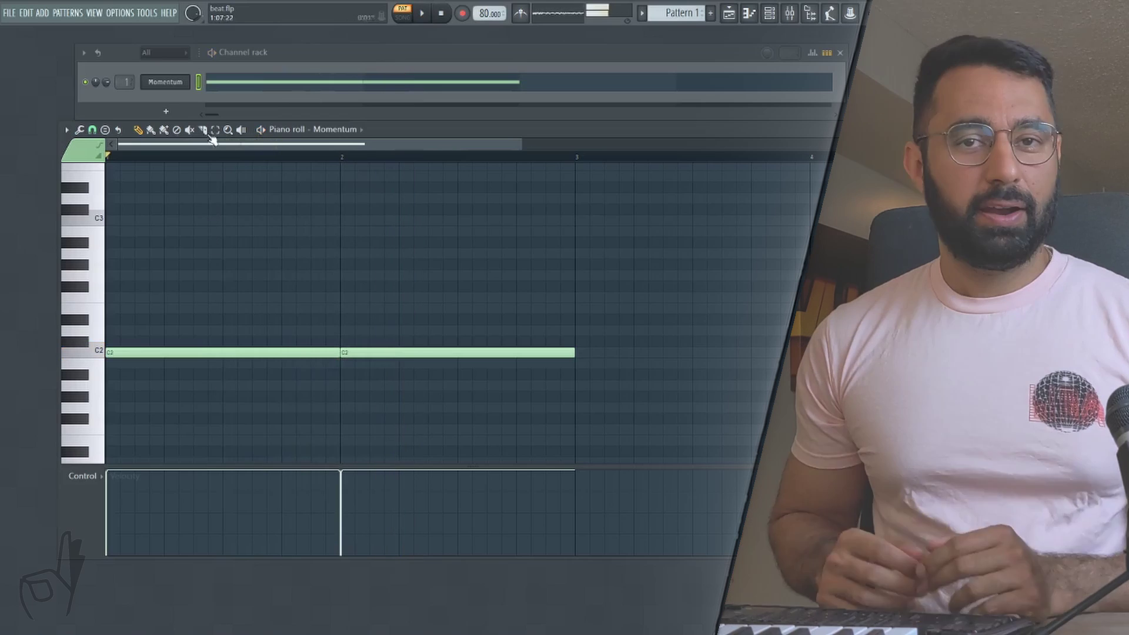
# Close Momentum's piano roll and reopen it from the channel rack.
pyautogui.rightClick(167, 82)
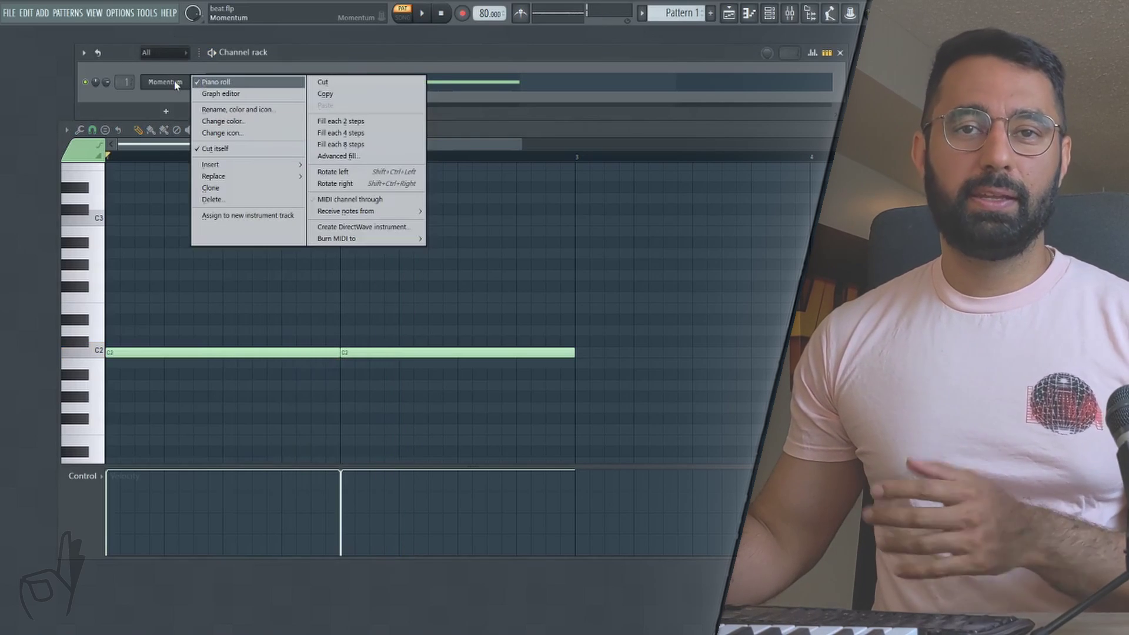
pyautogui.click(210, 83)
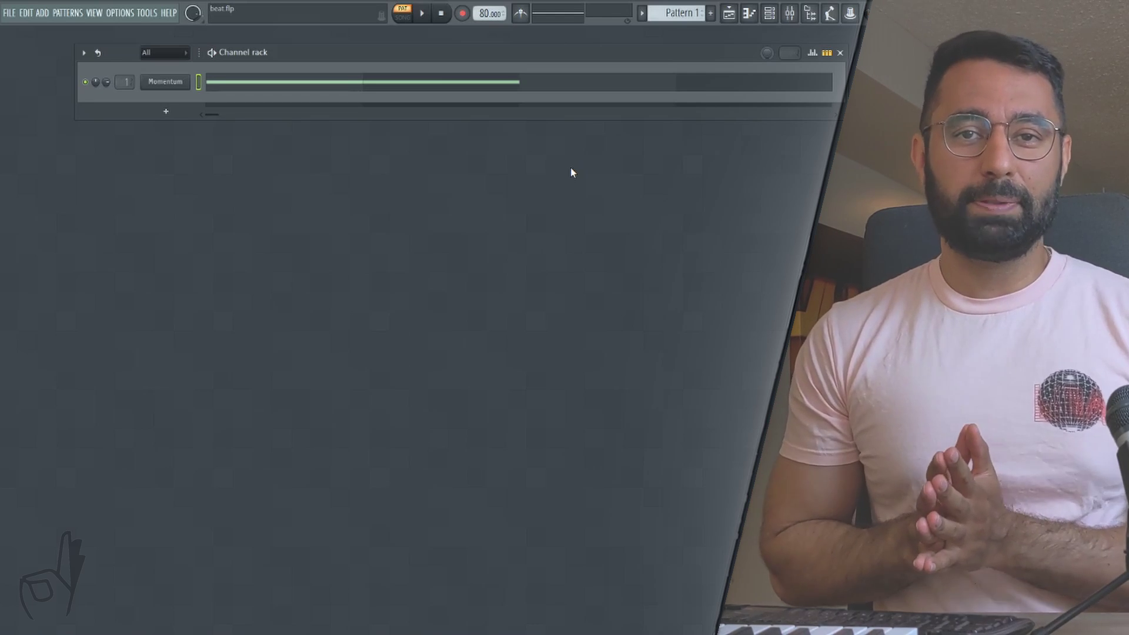
pyautogui.click(326, 91)
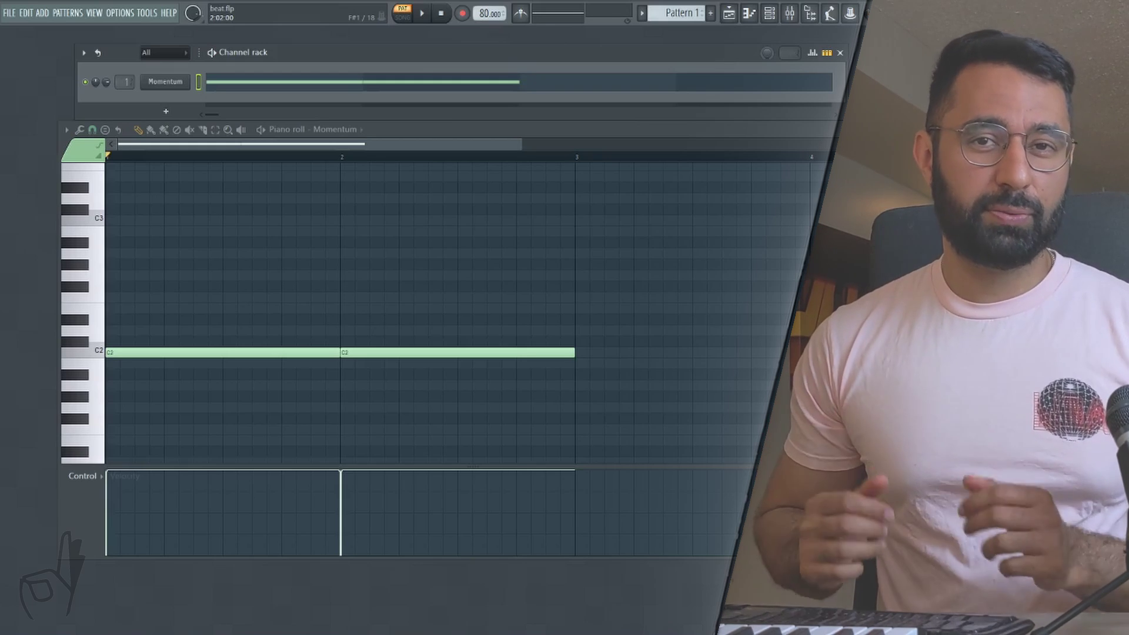
# Add a Komplete Kontrol instrument channel, load the 2Pranged preset and audition it over the pattern.
pyautogui.click(165, 111)
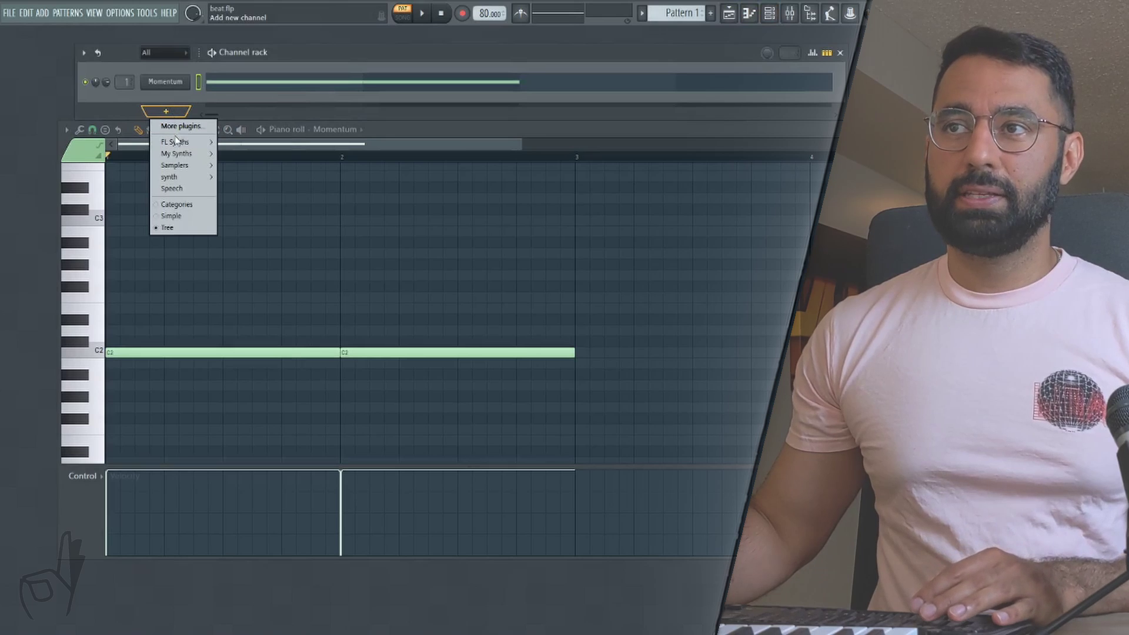
pyautogui.moveTo(210, 155)
pyautogui.click(255, 165)
pyautogui.click(108, 404)
pyautogui.press('space')
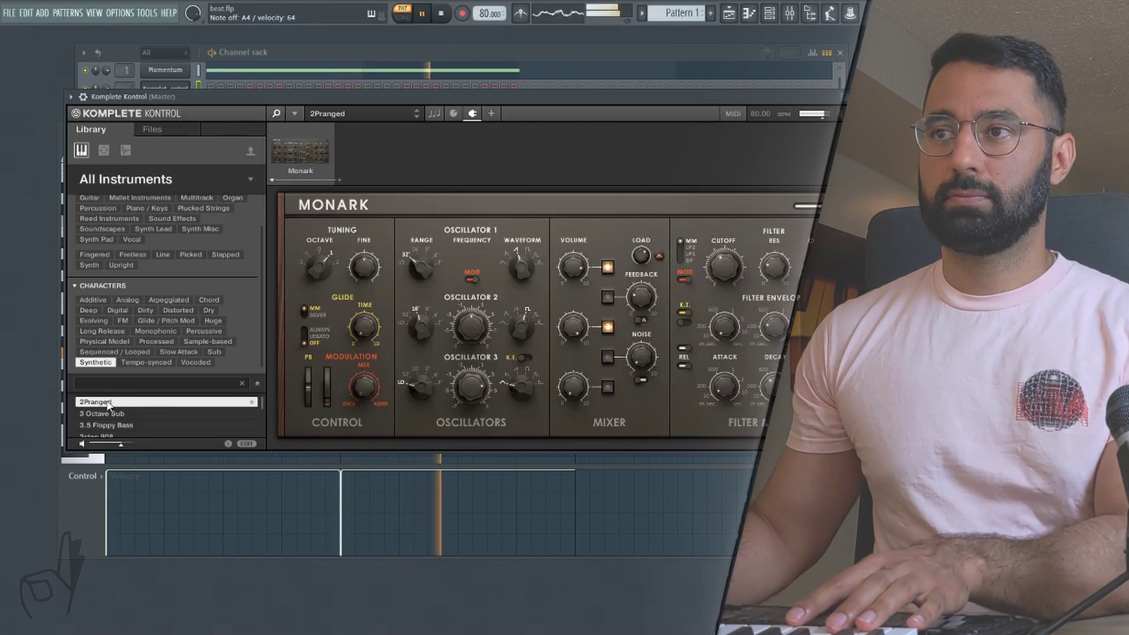
pyautogui.press('space')
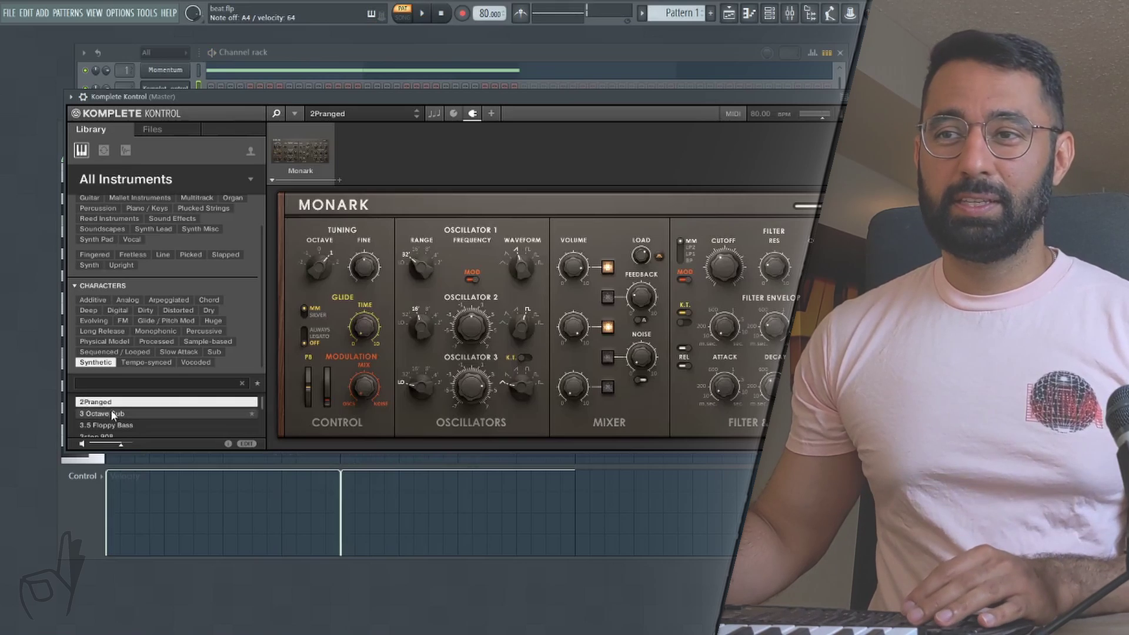
# Load the 3 Octave Sub preset in Komplete Kontrol and audition it over the pattern.
pyautogui.click(113, 415)
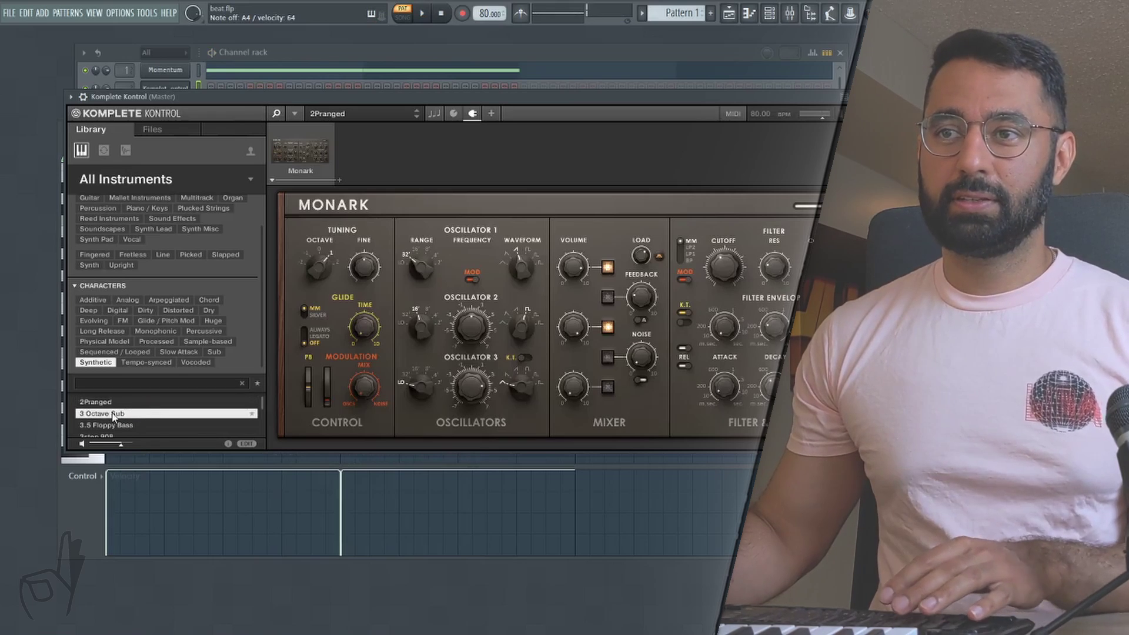
pyautogui.press('space')
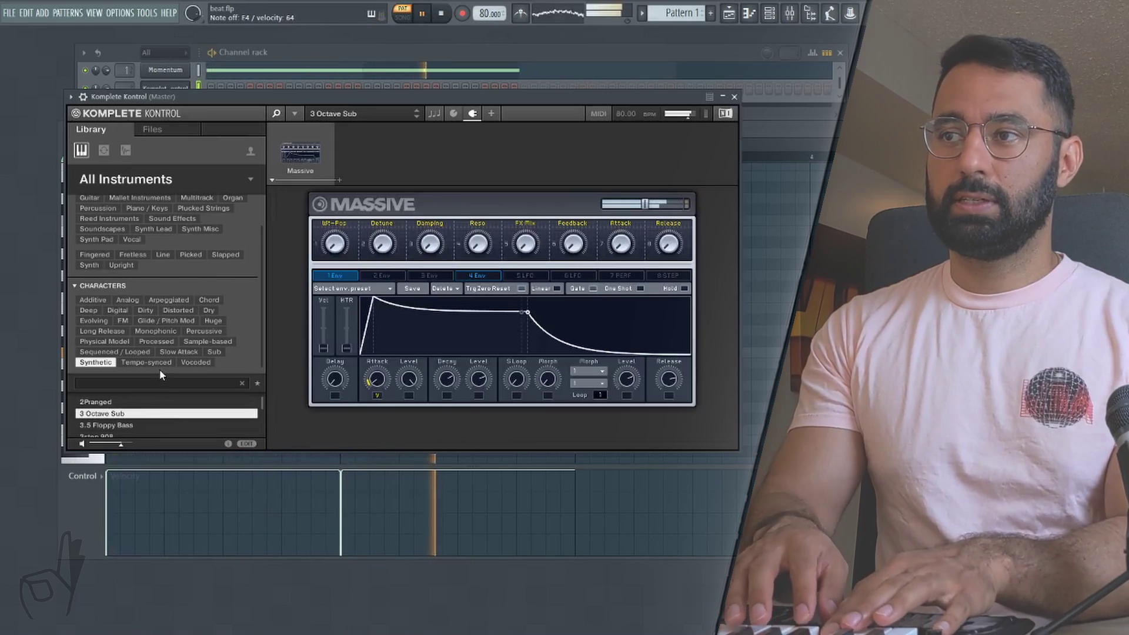
pyautogui.press('space')
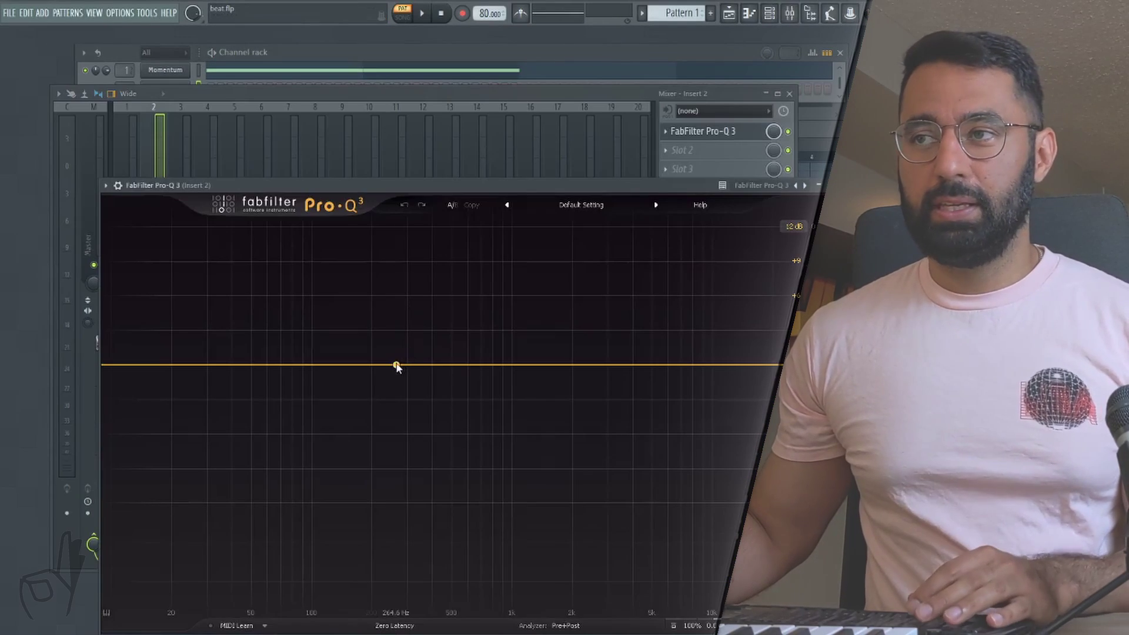
# Raise a low-mid band in Pro-Q 3 on mixer insert 2 and open Komplete Kontrol's piano roll.
pyautogui.moveTo(397, 366); pyautogui.dragTo(438, 343)
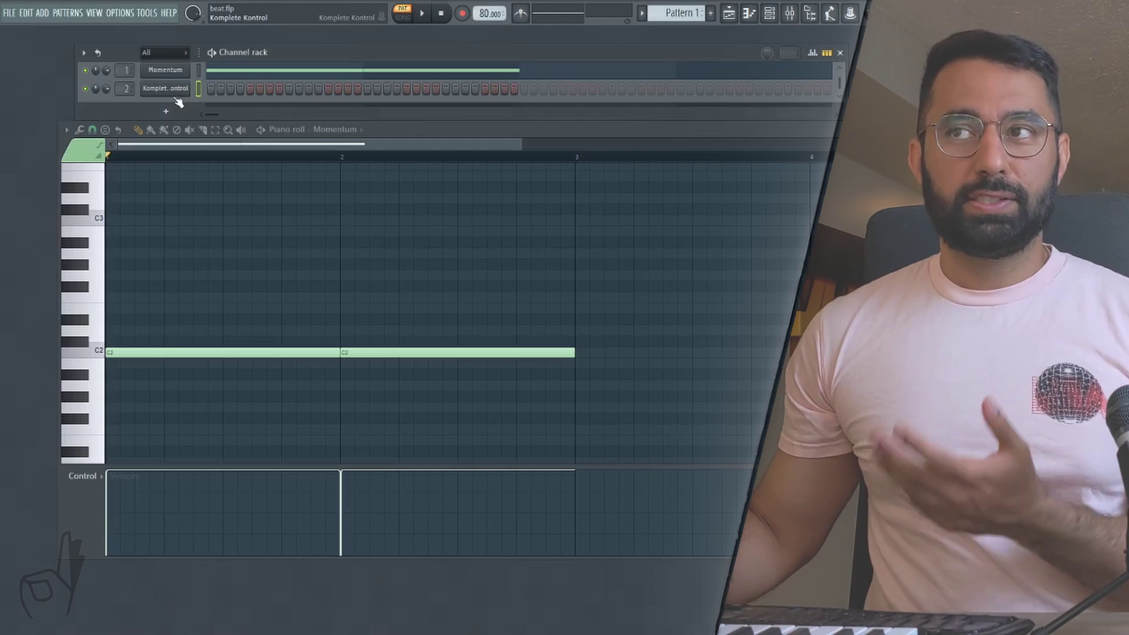
pyautogui.rightClick(168, 89)
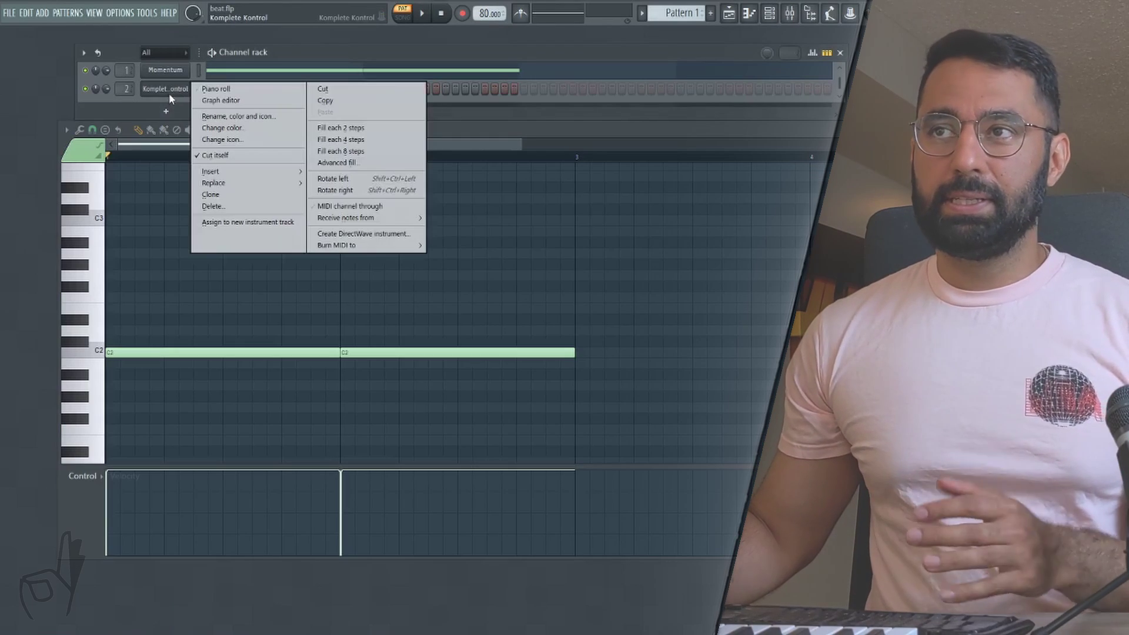
pyautogui.click(209, 91)
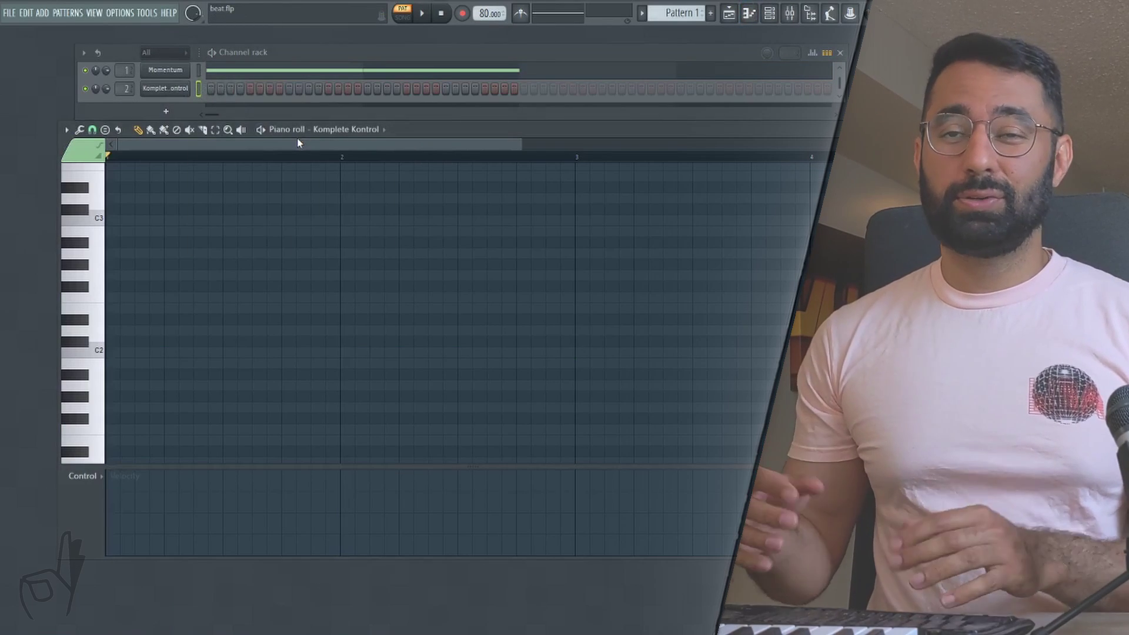
# Record a two-bar sub bass line of F4, F#4, C4 and A#4 in Komplete Kontrol's piano roll and play it back.
pyautogui.press('space')
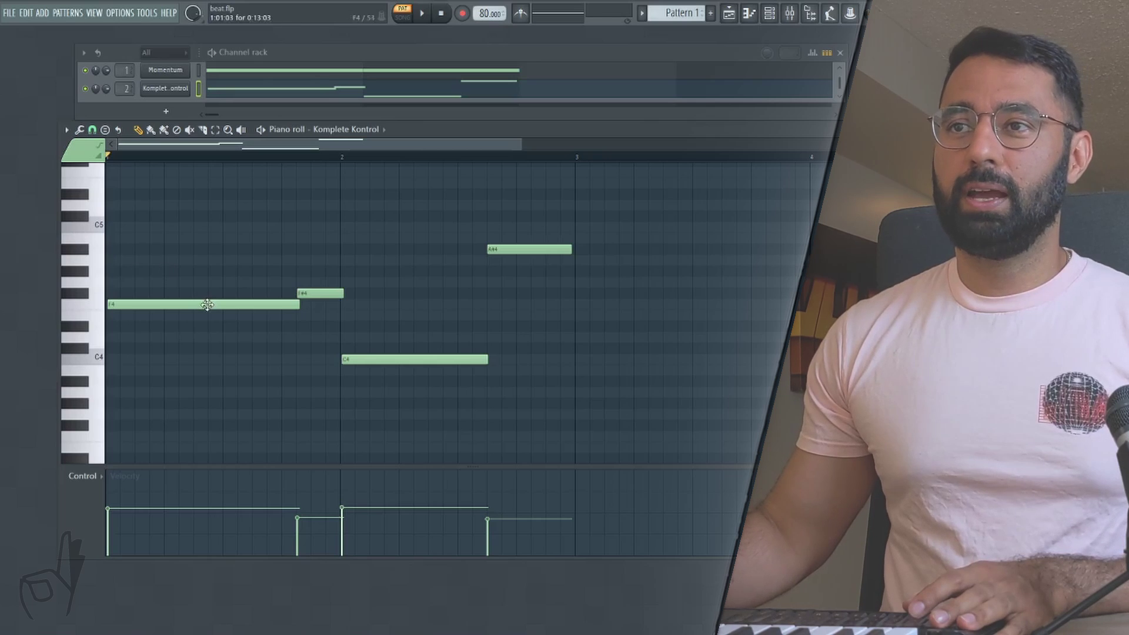
pyautogui.scroll(3, 212, 309)
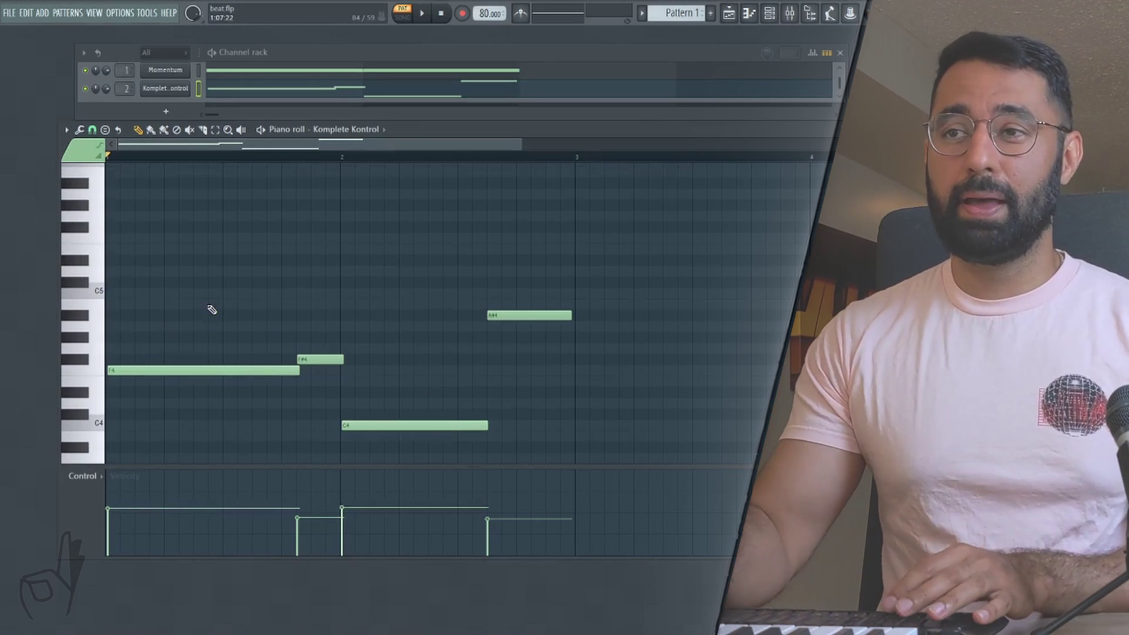
pyautogui.press('space')
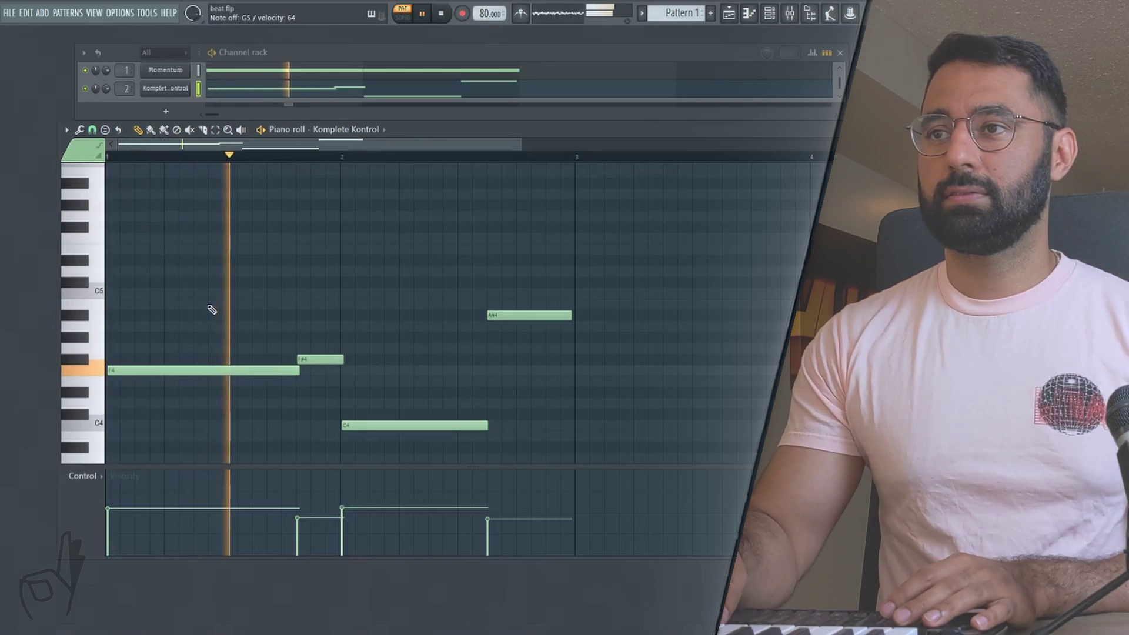
pyautogui.press('space')
pyautogui.press('space')
pyautogui.press('space')
pyautogui.press('space')
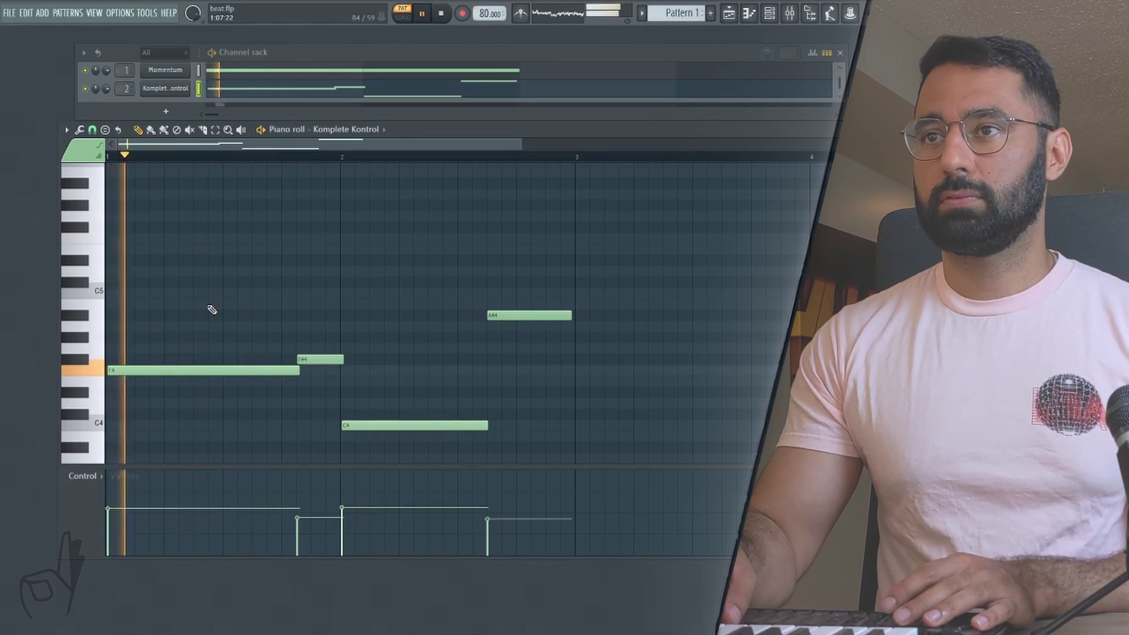
pyautogui.press('space')
pyautogui.press('space')
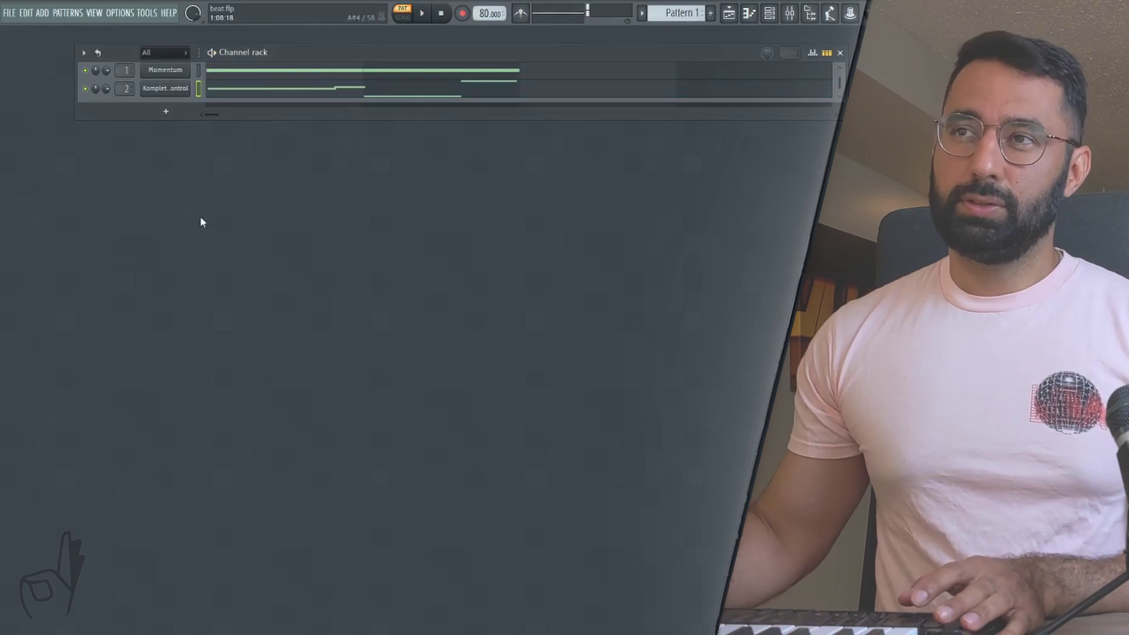
# Clone the Komplete Kontrol channel, turn on the metronome and record short G5 hits into the clone.
pyautogui.rightClick(180, 95)
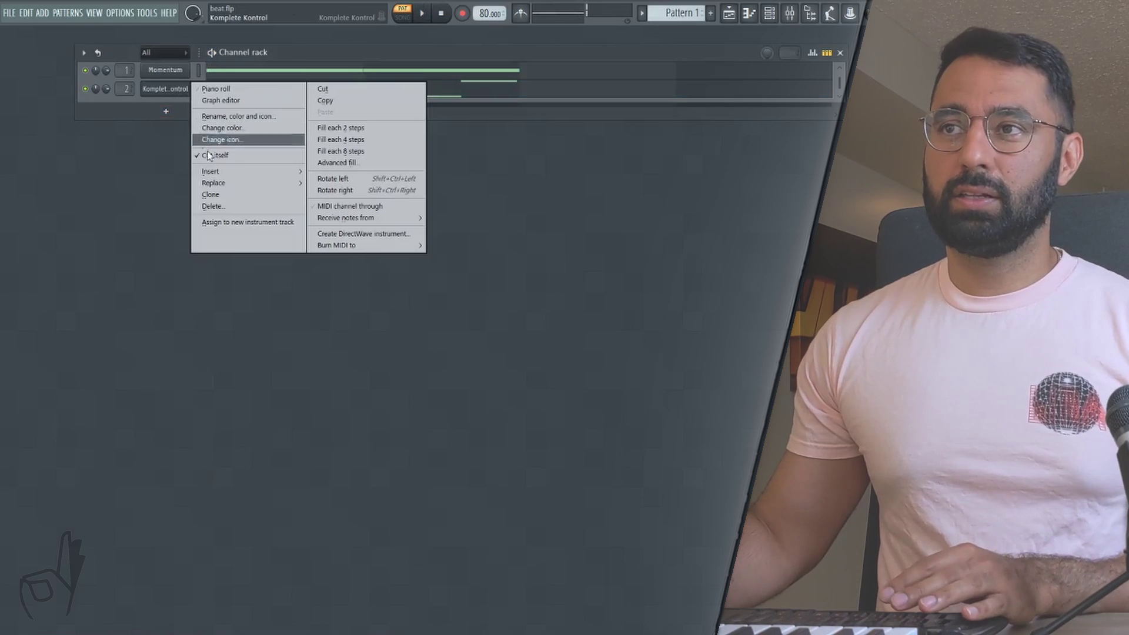
pyautogui.click(212, 195)
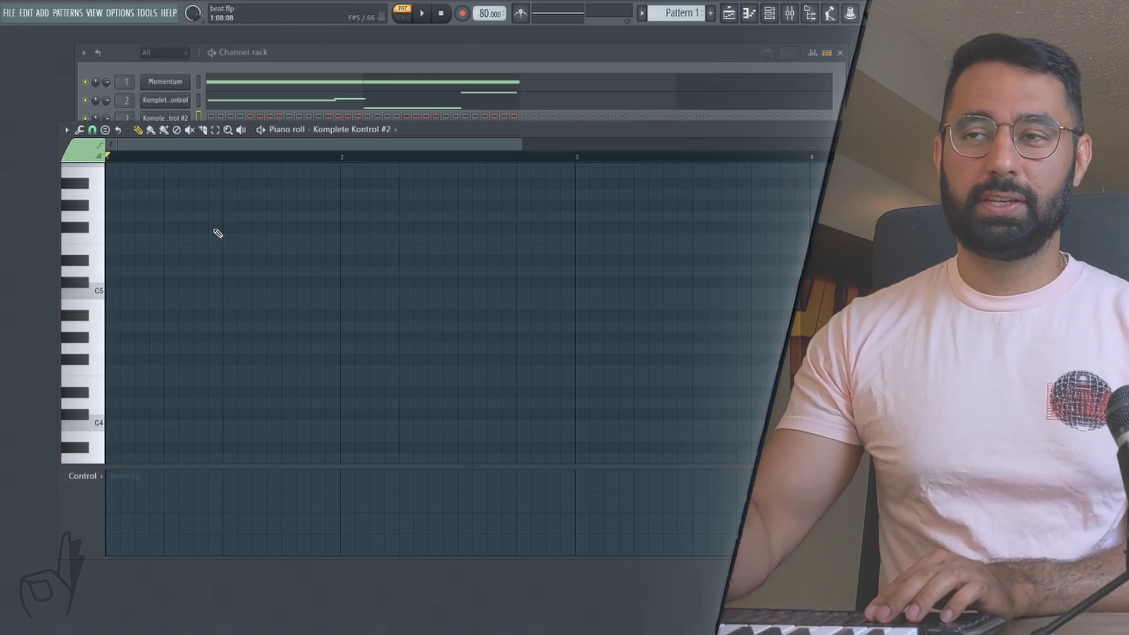
pyautogui.click(521, 13)
pyautogui.press('space')
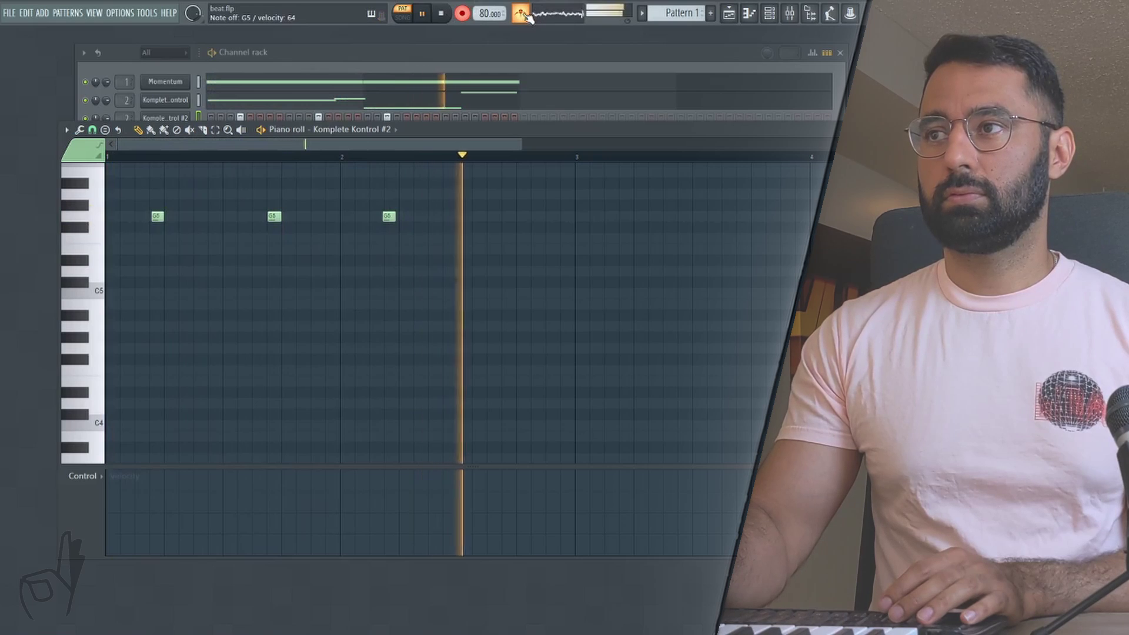
pyautogui.press('space')
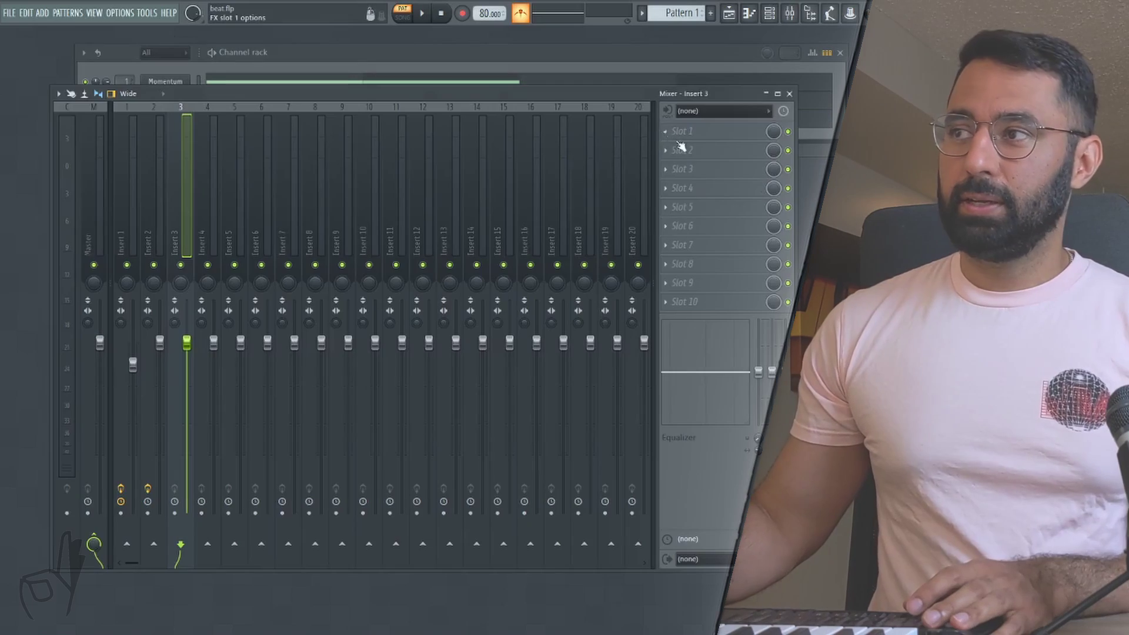
# Load FabFilter Pro-Q 3 in slot 1 of mixer insert 3 and add a low cut that removes the low end.
pyautogui.click(677, 143)
pyautogui.moveTo(685, 158)
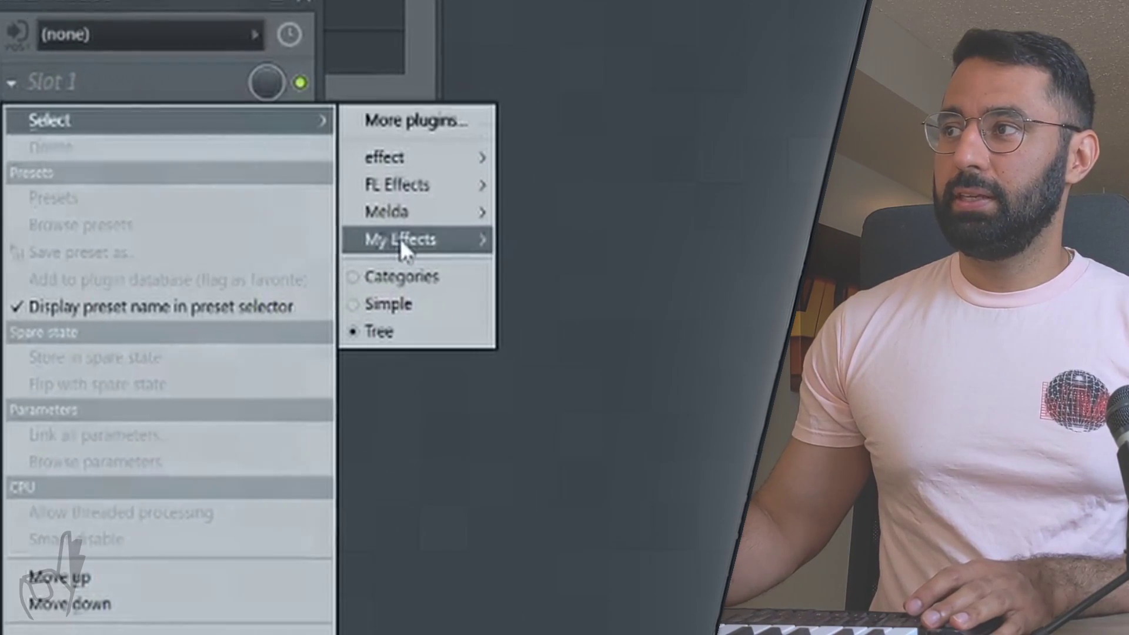
pyautogui.moveTo(399, 238)
pyautogui.click(618, 434)
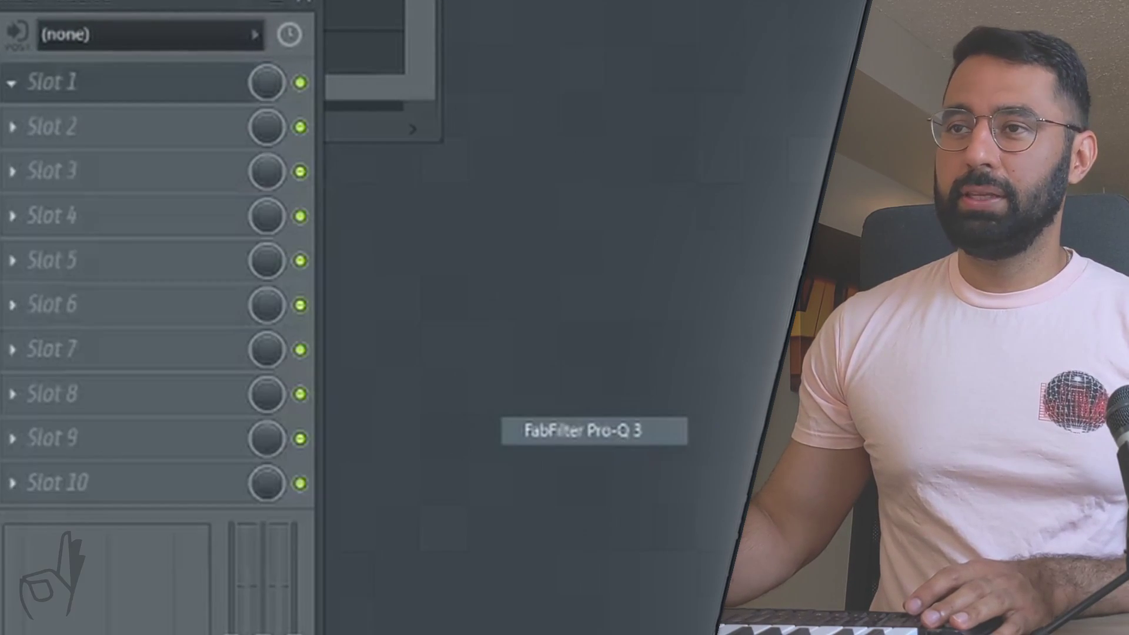
pyautogui.click(63, 270)
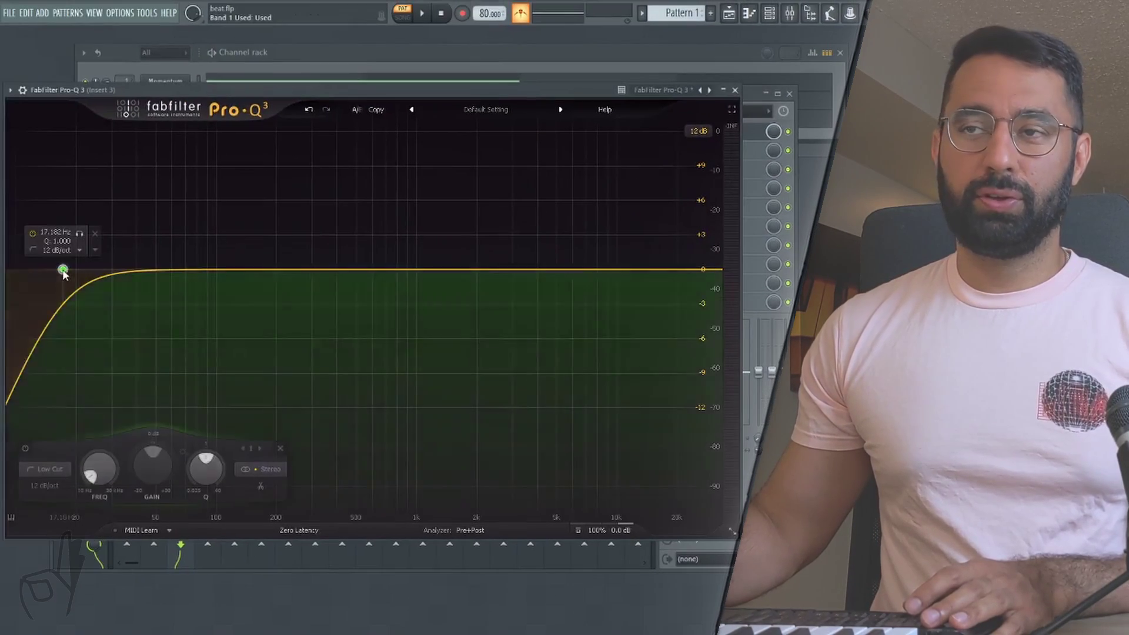
pyautogui.moveTo(63, 270); pyautogui.dragTo(348, 271)
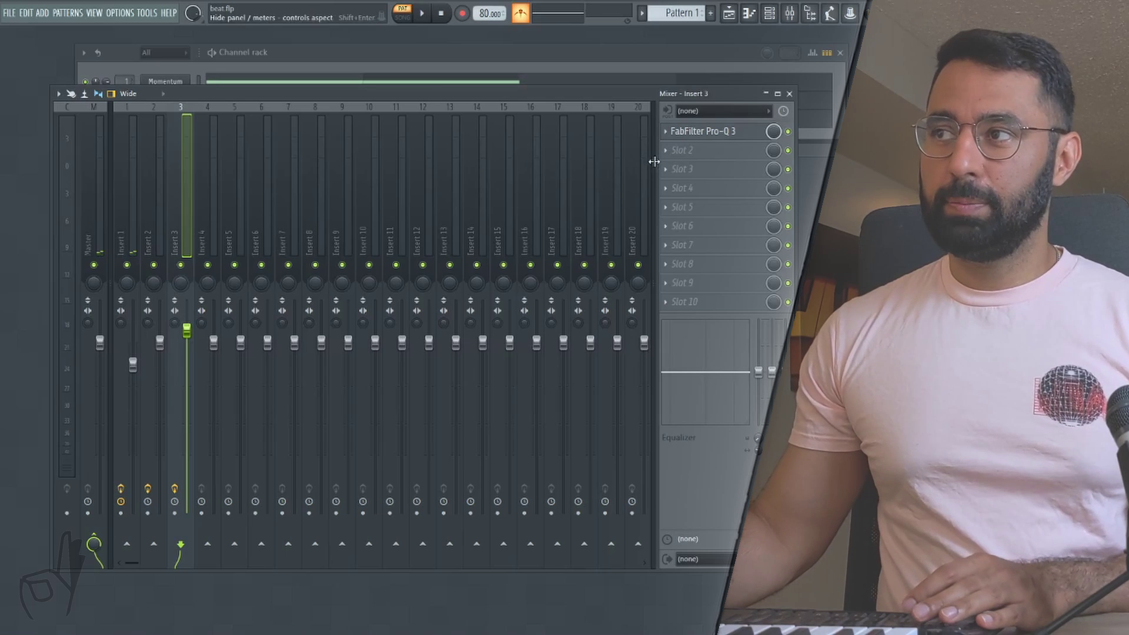
# Load MChorusMB in slot 2 of mixer insert 3 and audition it over the pattern.
pyautogui.click(676, 151)
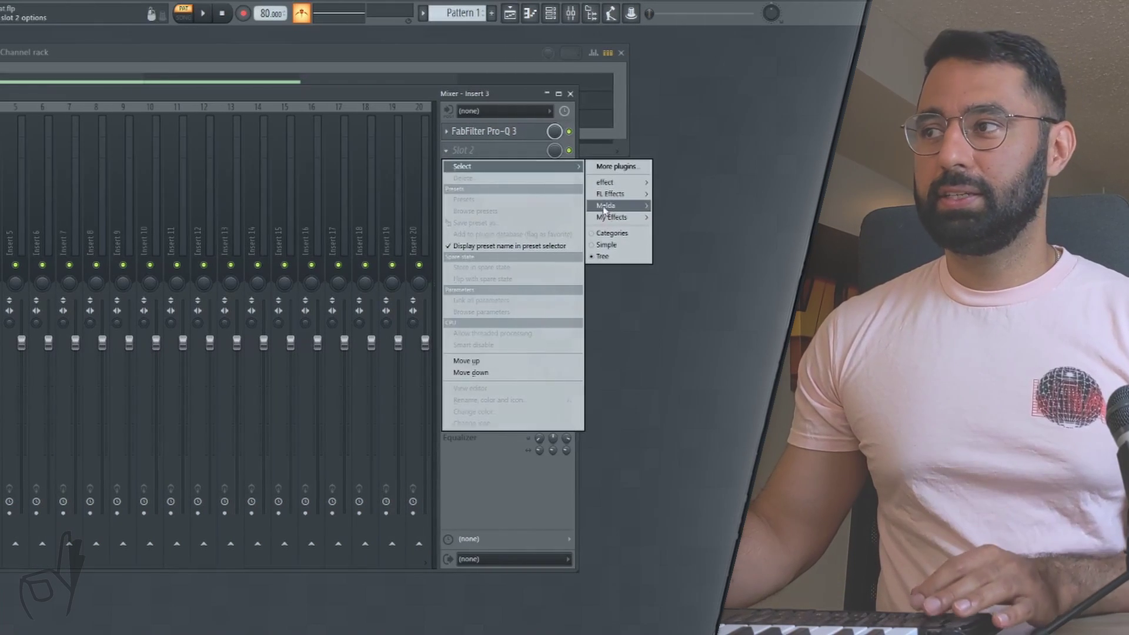
pyautogui.moveTo(833, 218)
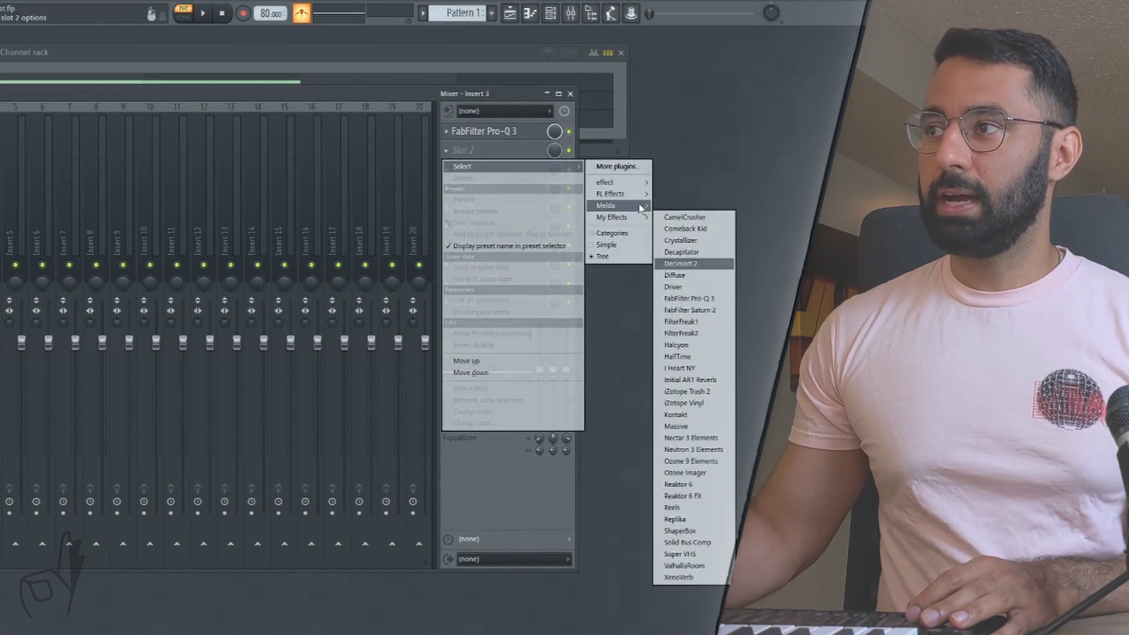
pyautogui.moveTo(612, 206)
pyautogui.click(702, 269)
pyautogui.press('space')
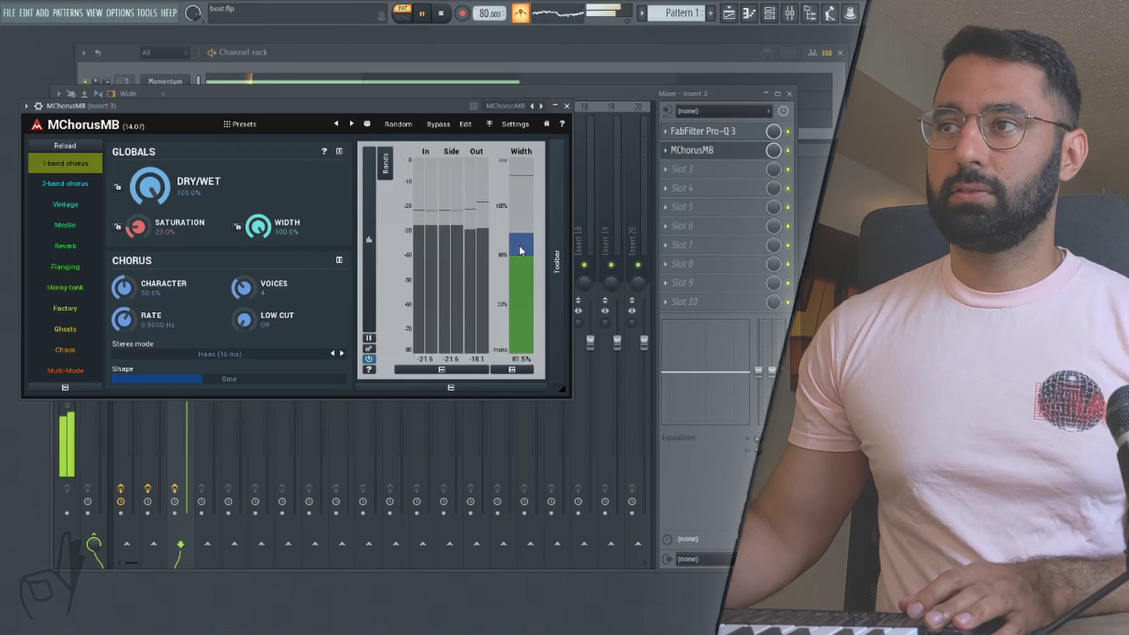
# Add Ozone Imager in slot 3 of insert 3 with a narrower width and raise the insert's fader to about 4.2 dB.
pyautogui.click(666, 170)
pyautogui.press('space')
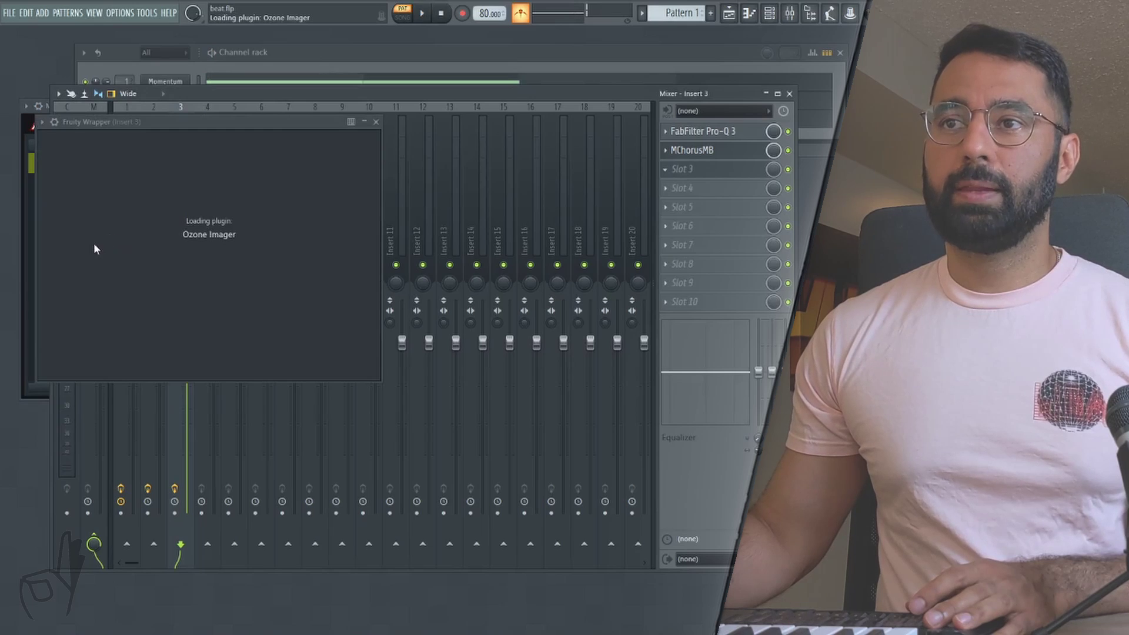
pyautogui.moveTo(64, 248); pyautogui.dragTo(66, 342)
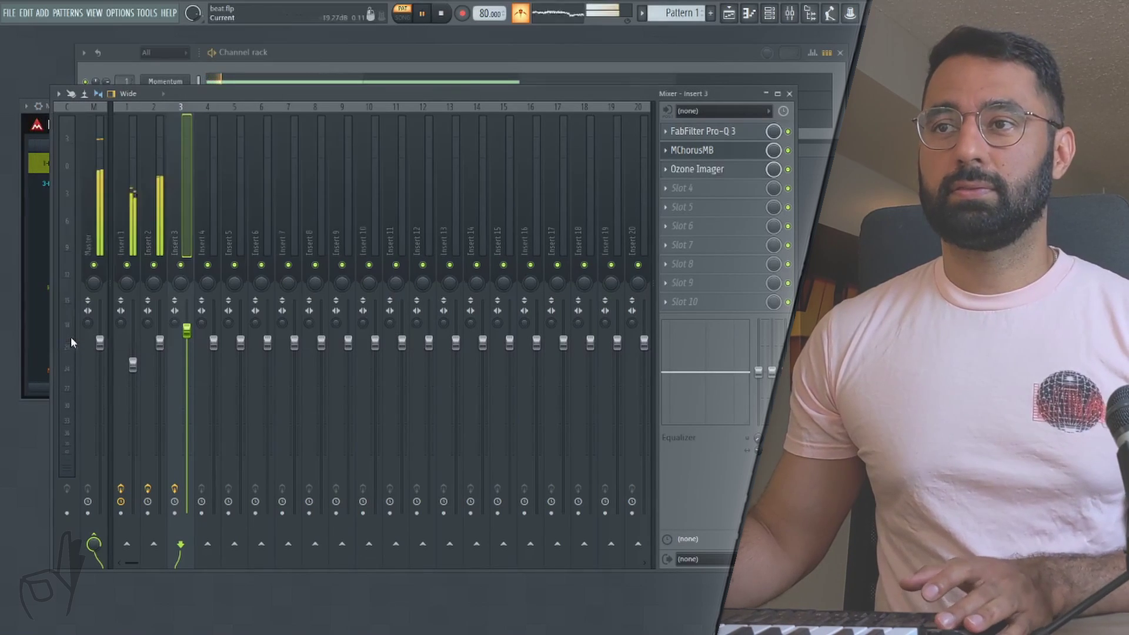
pyautogui.moveTo(189, 334); pyautogui.dragTo(191, 312)
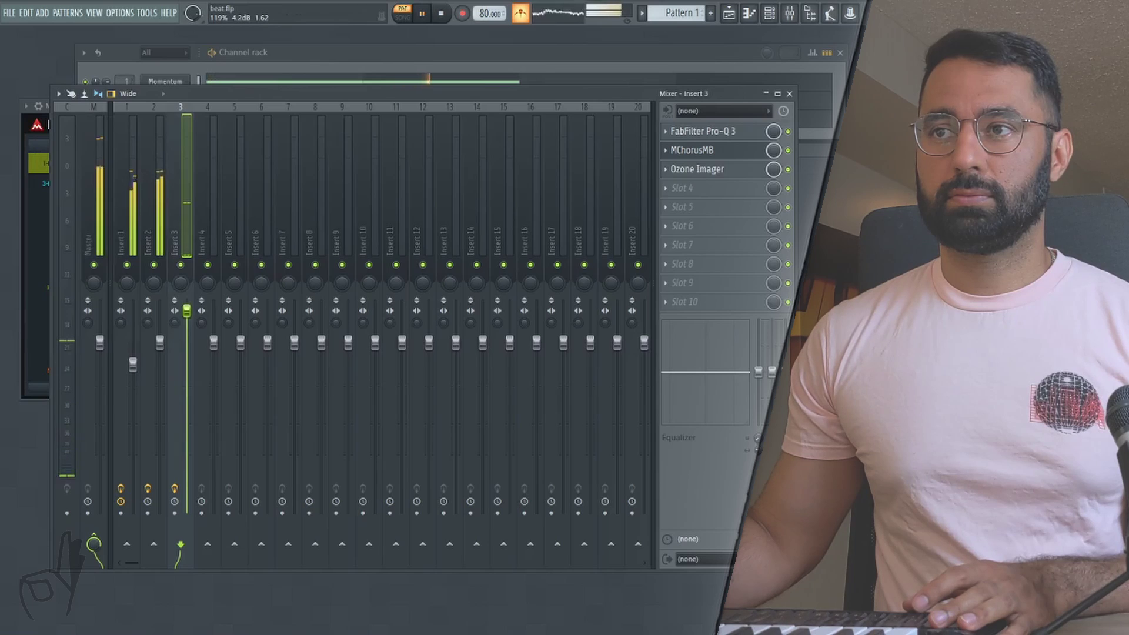
pyautogui.press('space')
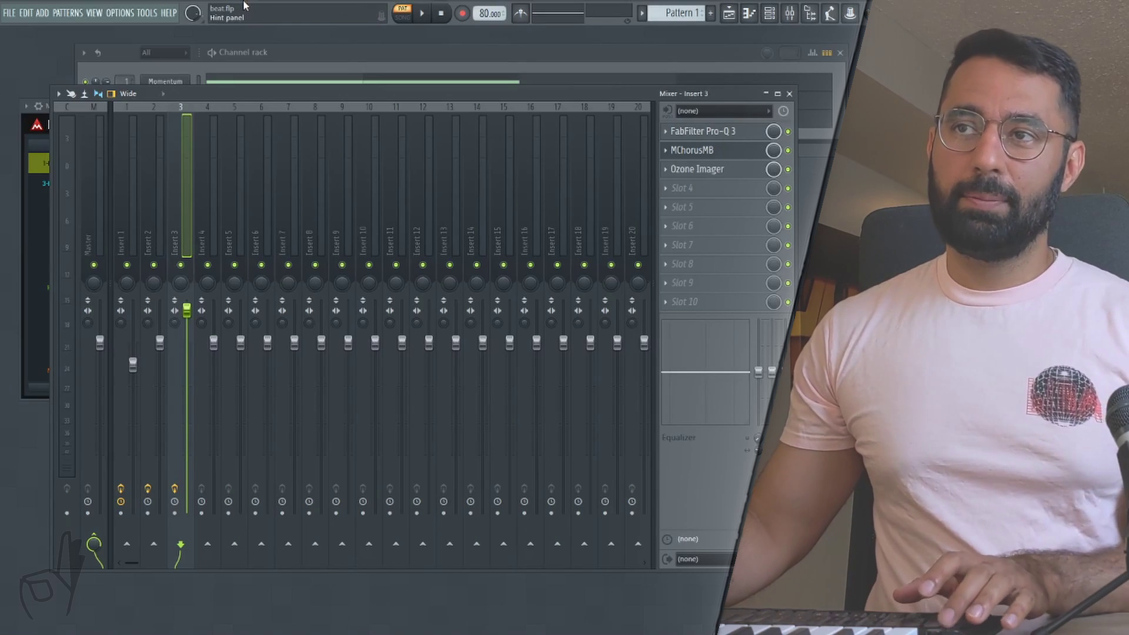
# Repeat the six-slice pattern three times in the Drums piano roll to fill two bars while the pattern plays.
pyautogui.press('F9')
pyautogui.press('Escape')
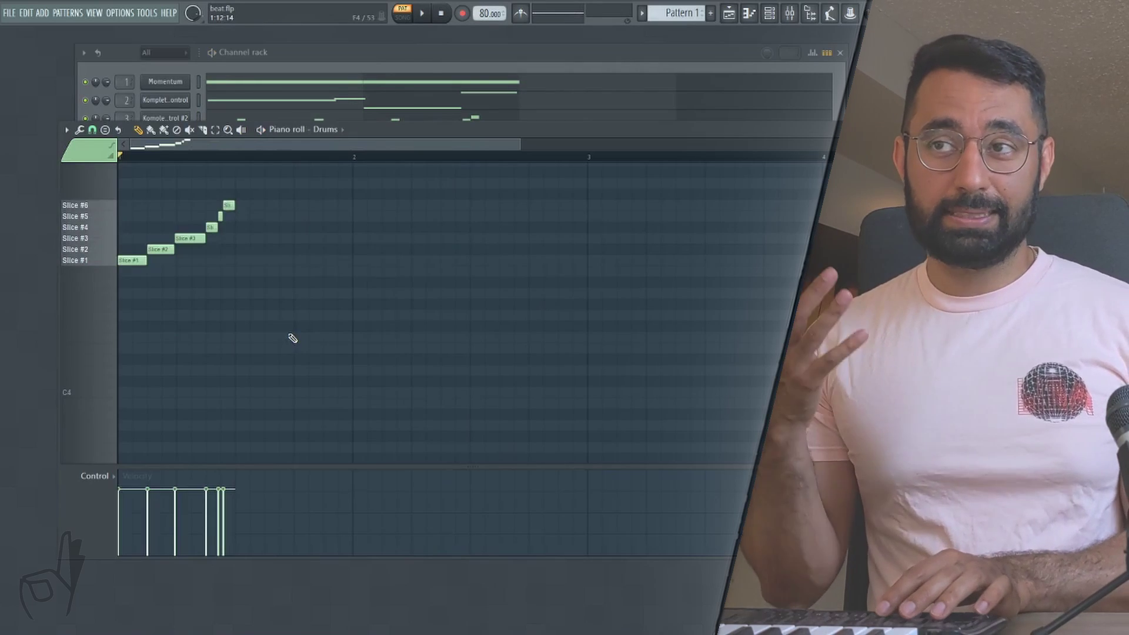
pyautogui.press('space')
pyautogui.hotkey('ctrl', 'b')
pyautogui.hotkey('ctrl', 'b')
pyautogui.hotkey('ctrl', 'b')
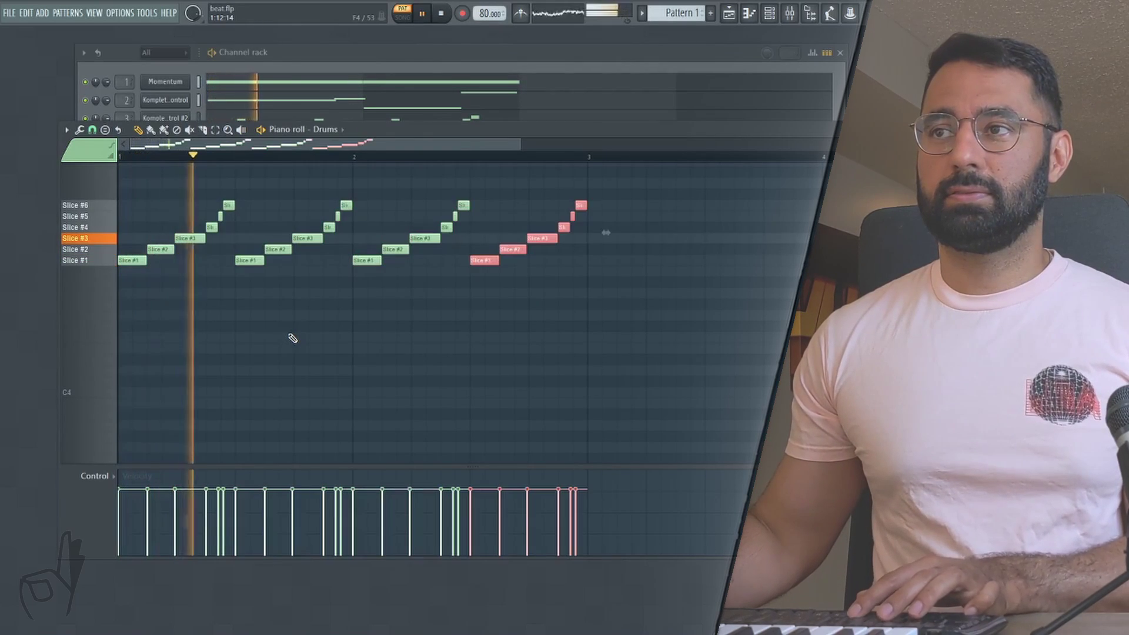
pyautogui.hotkey('ctrl', 'd')
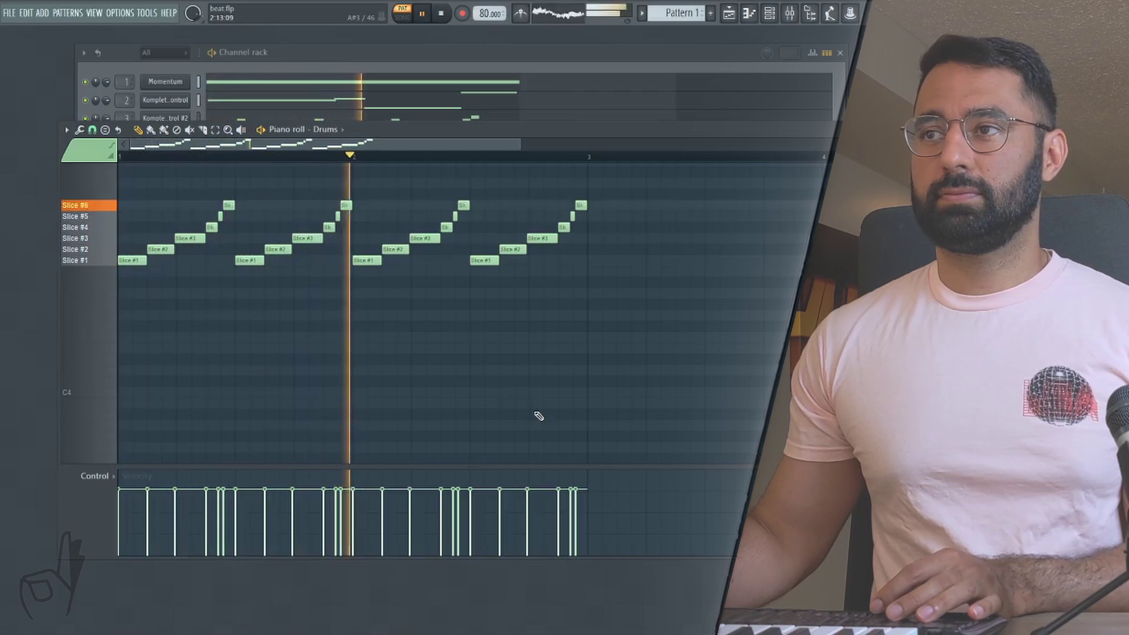
# Lower the pitch shift of the Drums loop in Fruity Slicer while auditioning it.
pyautogui.press('space')
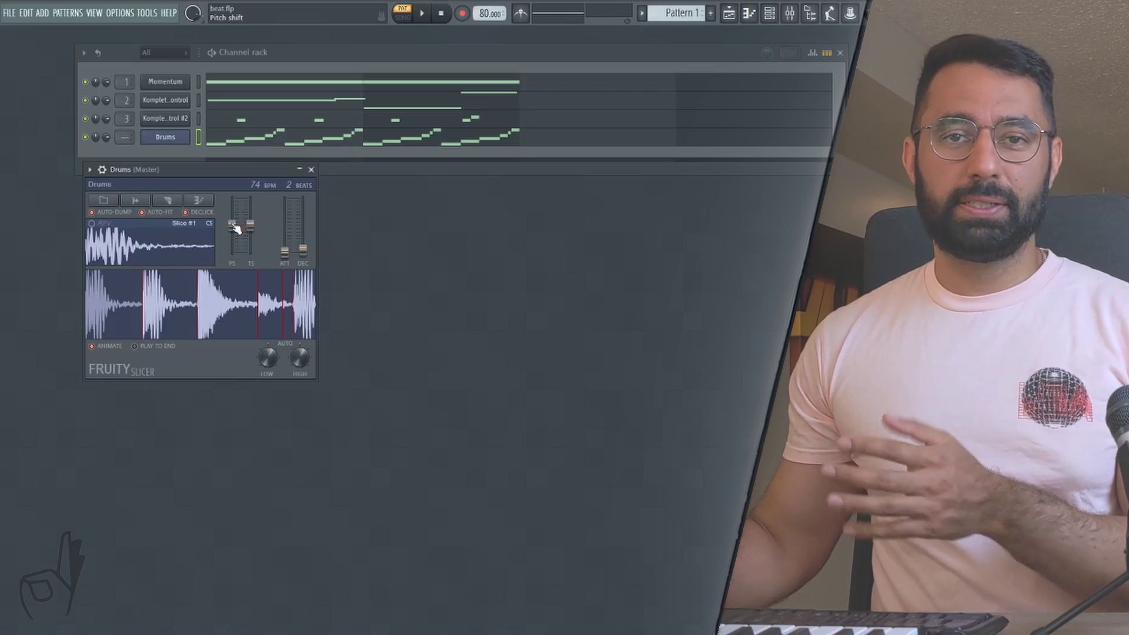
pyautogui.press('space')
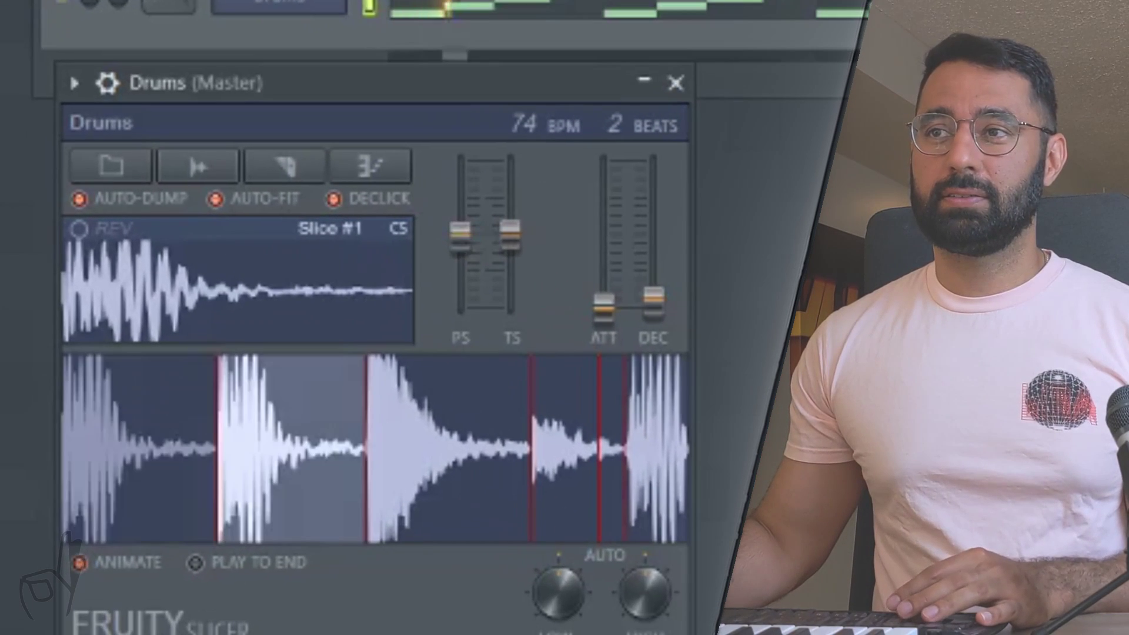
pyautogui.moveTo(470, 251); pyautogui.dragTo(469, 266)
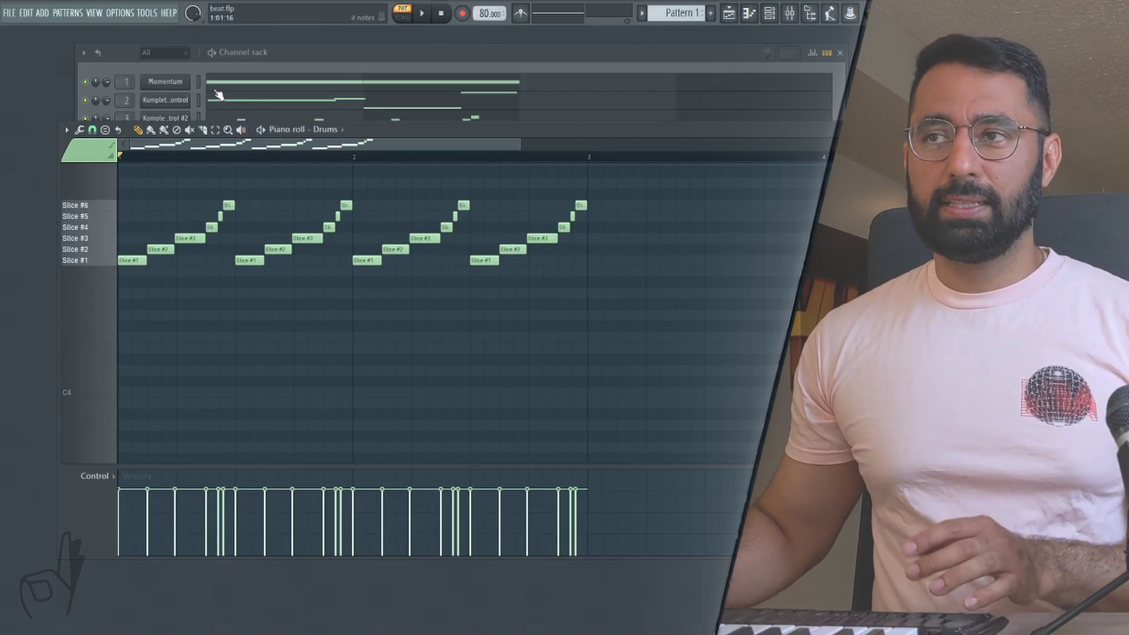
# Add extra Slice #3 hits in the Drums piano roll, just before bar 2 and in the second half of bar 2.
pyautogui.moveTo(312, 238); pyautogui.dragTo(351, 235)
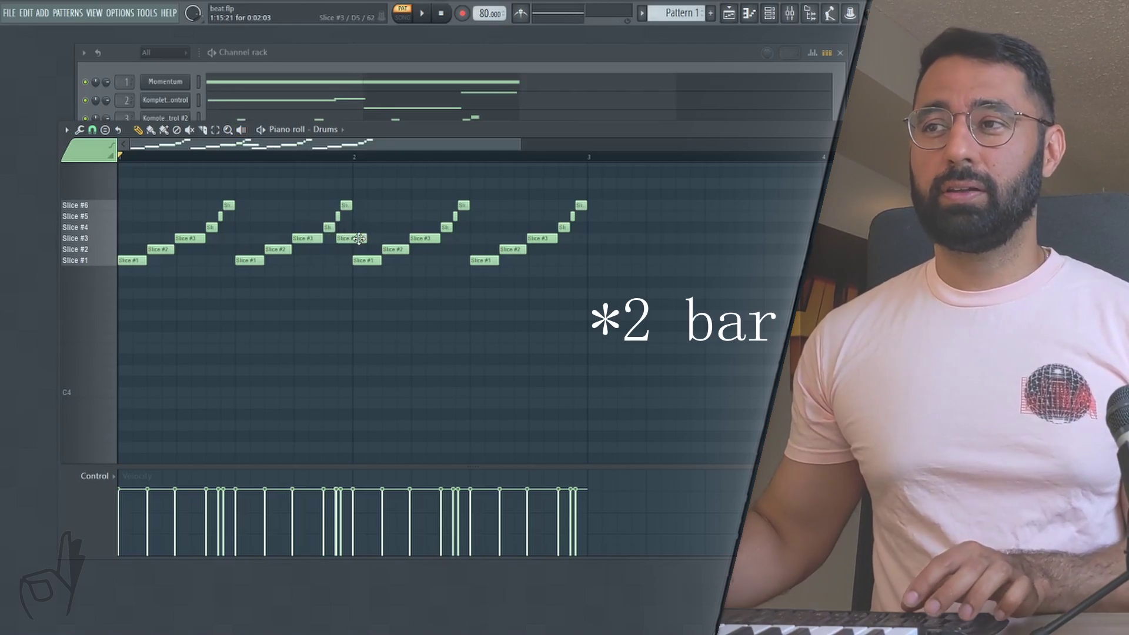
pyautogui.press('space')
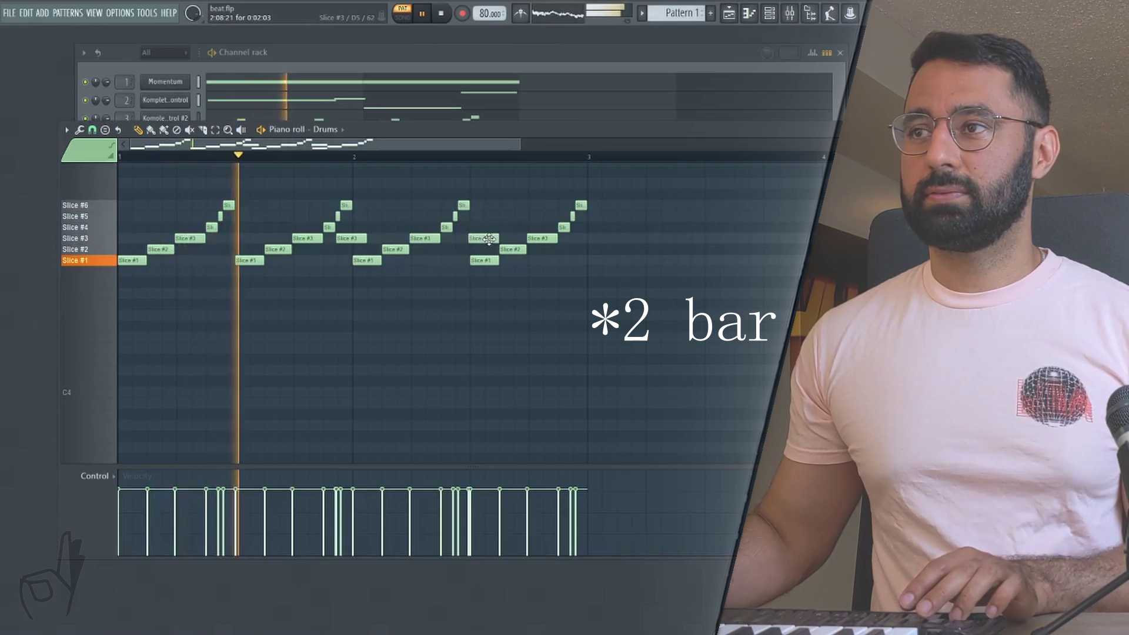
pyautogui.click(493, 238)
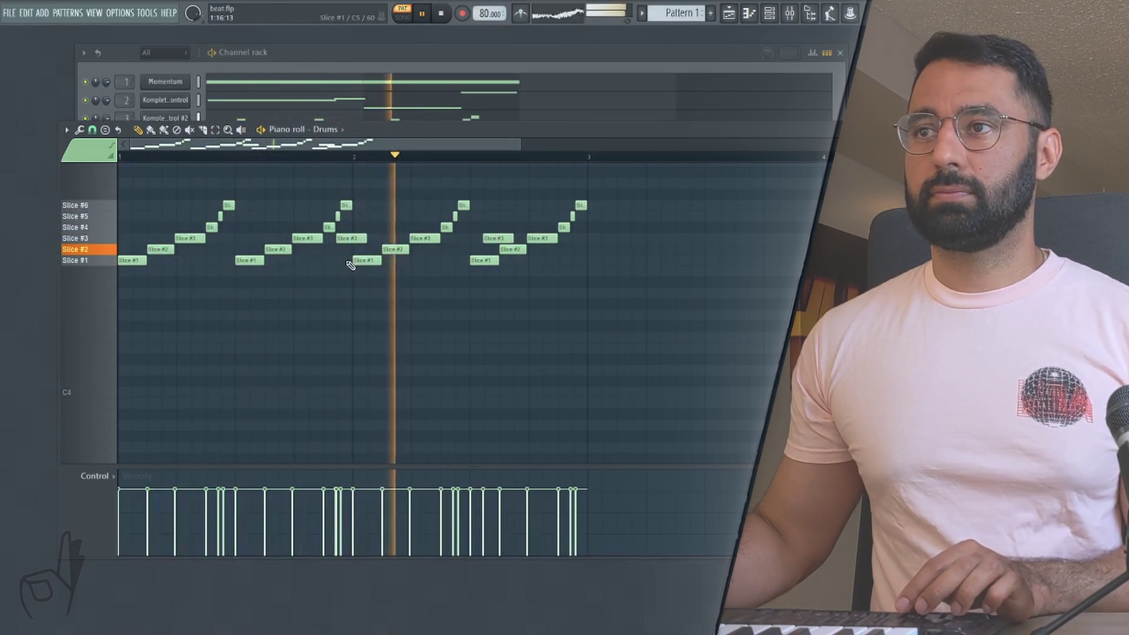
# Lower the velocity of both extra Slice #3 hits and nudge them slightly late while auditioning the drums.
pyautogui.click(351, 238)
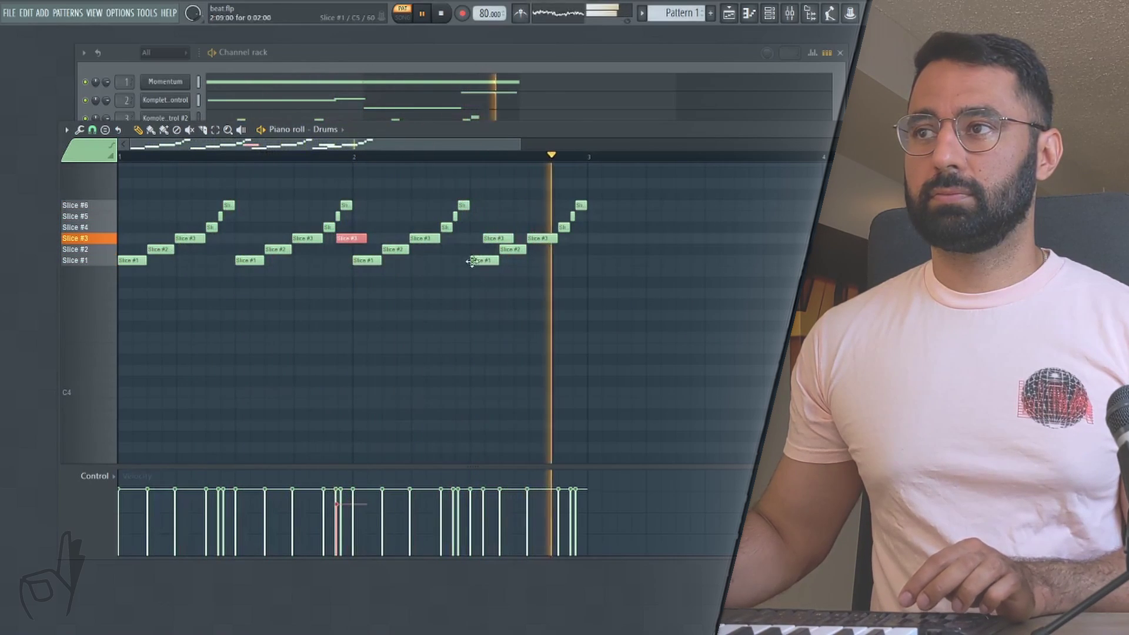
pyautogui.click(493, 238)
pyautogui.moveTo(486, 518); pyautogui.dragTo(483, 504)
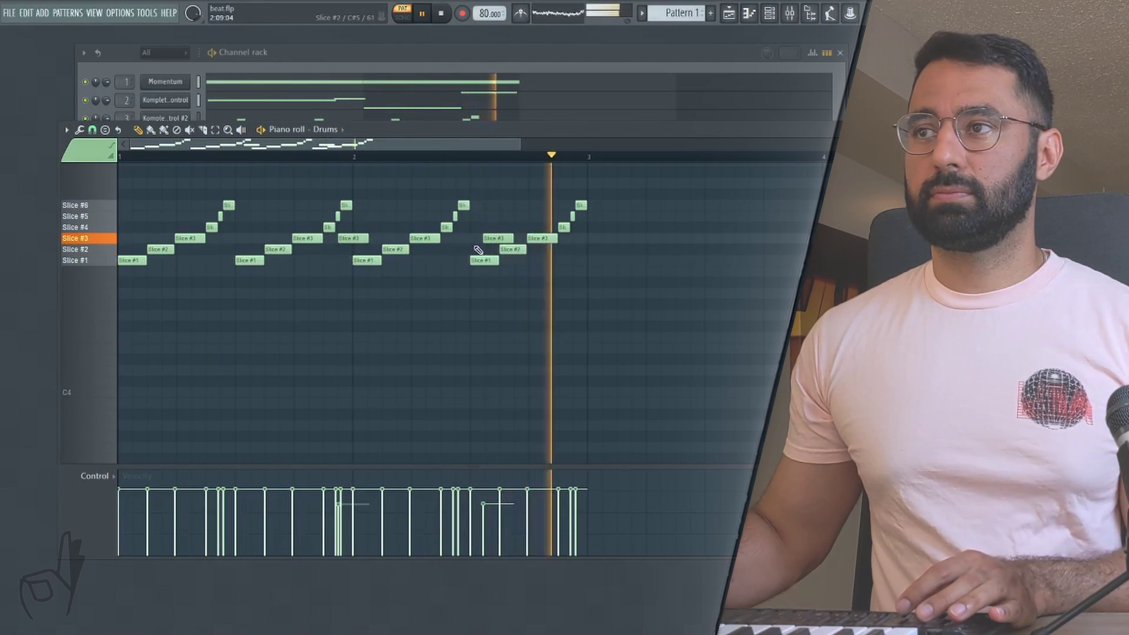
pyautogui.press('space')
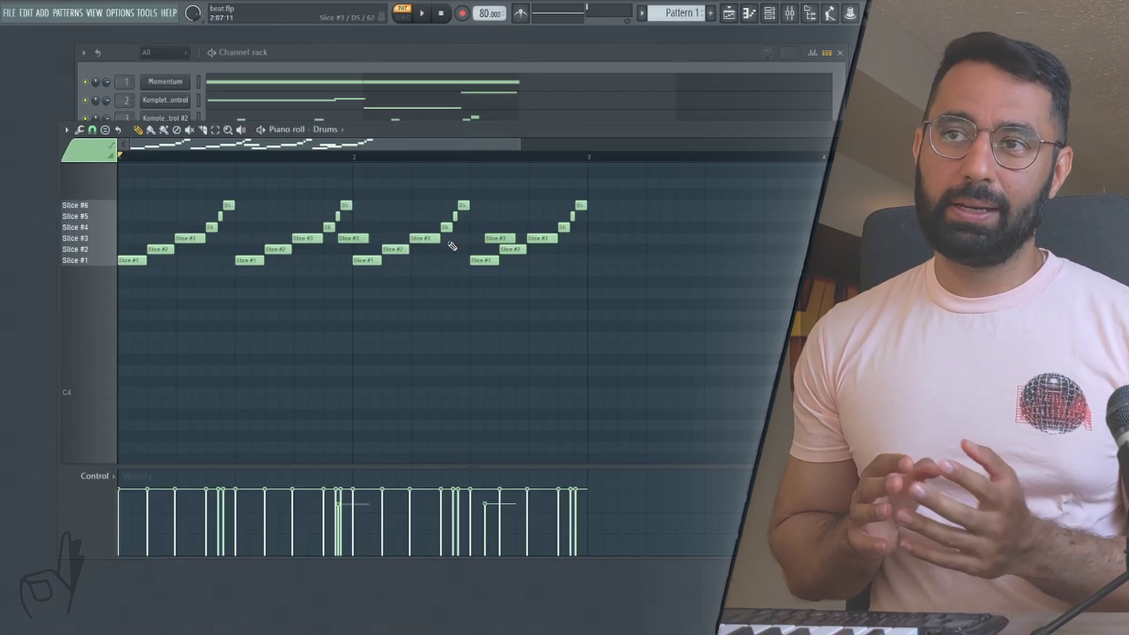
# Load Ozone Imager in slot 1 of mixer insert 4 and set its width to about -85.8.
pyautogui.click(794, 14)
pyautogui.click(666, 131)
pyautogui.moveTo(689, 147)
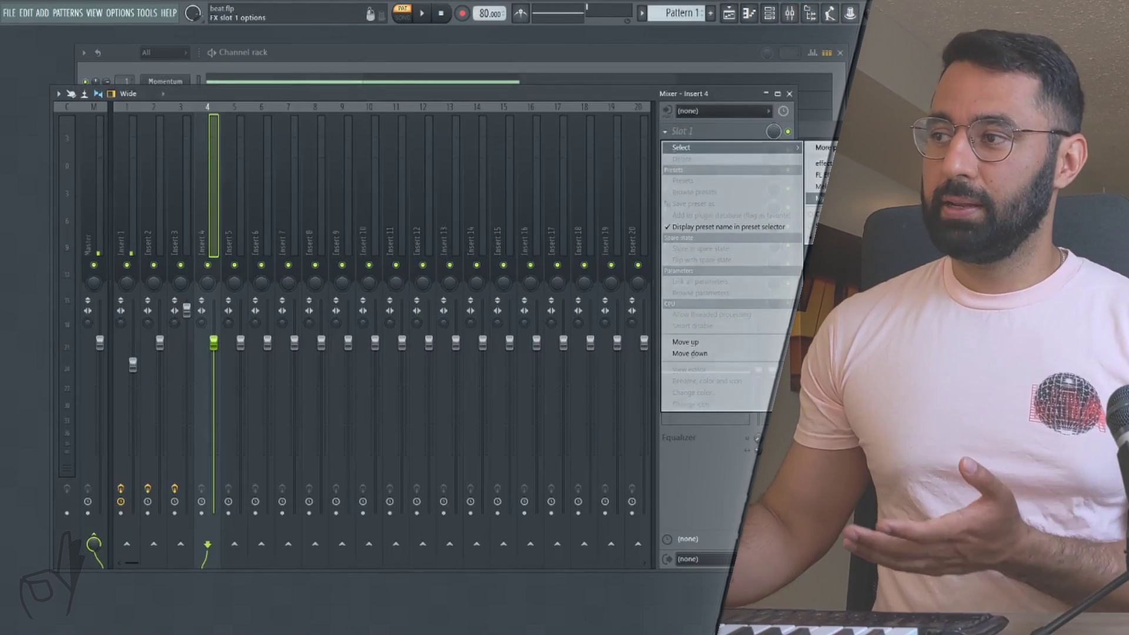
pyautogui.click(841, 330)
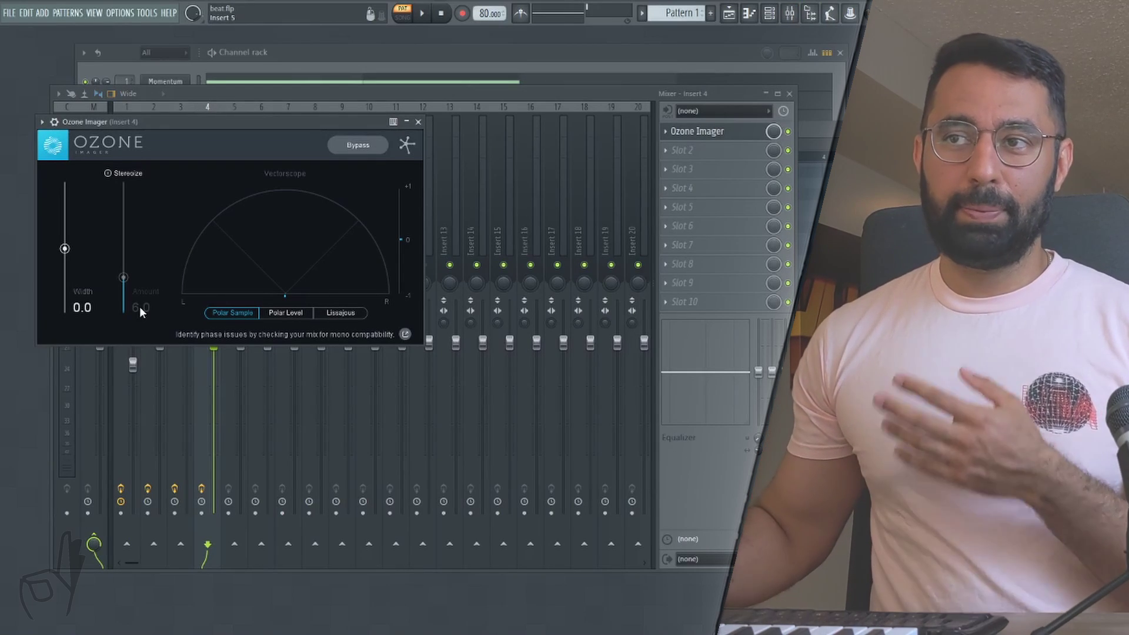
pyautogui.moveTo(66, 249); pyautogui.dragTo(71, 292)
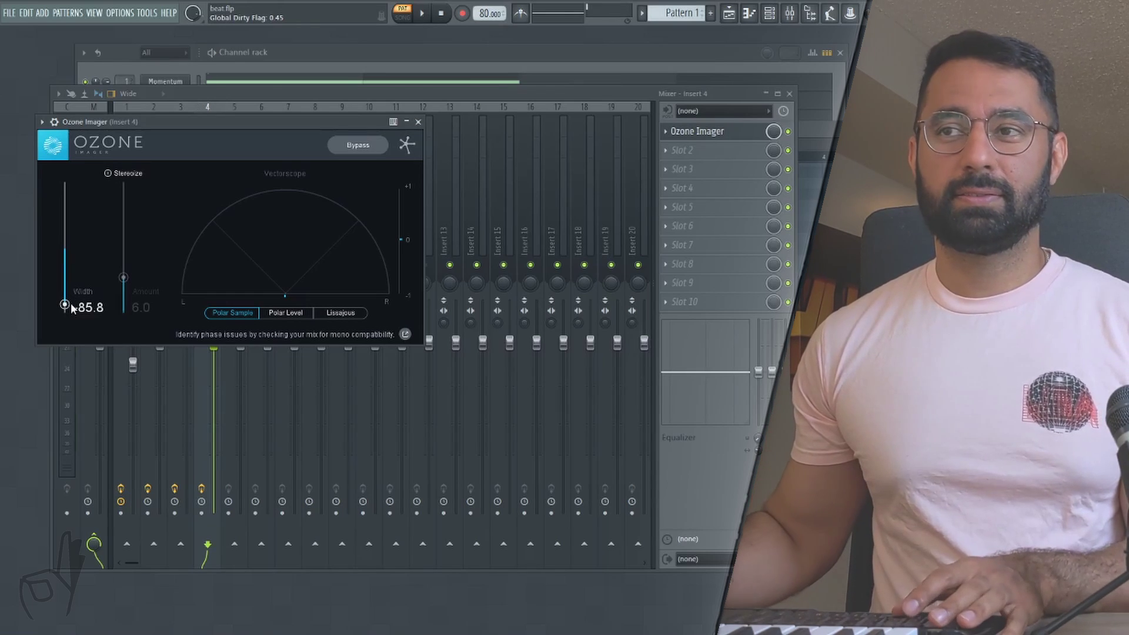
# Audition the narrowed drums and load Decapitator in slot 2 of mixer insert 4.
pyautogui.press('space')
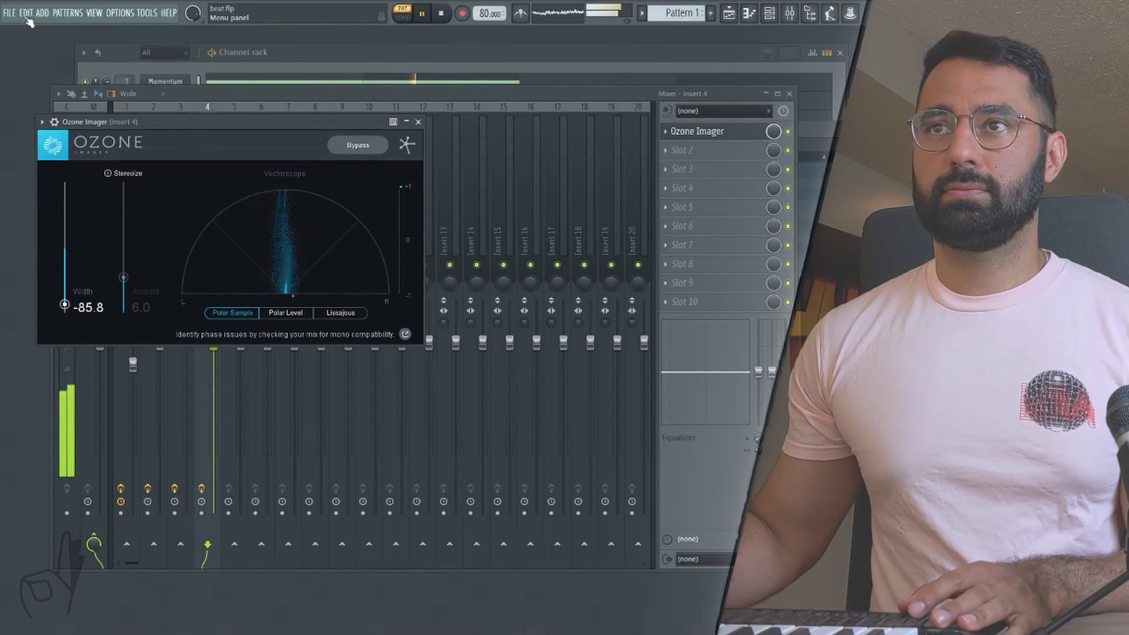
pyautogui.press('space')
pyautogui.click(682, 150)
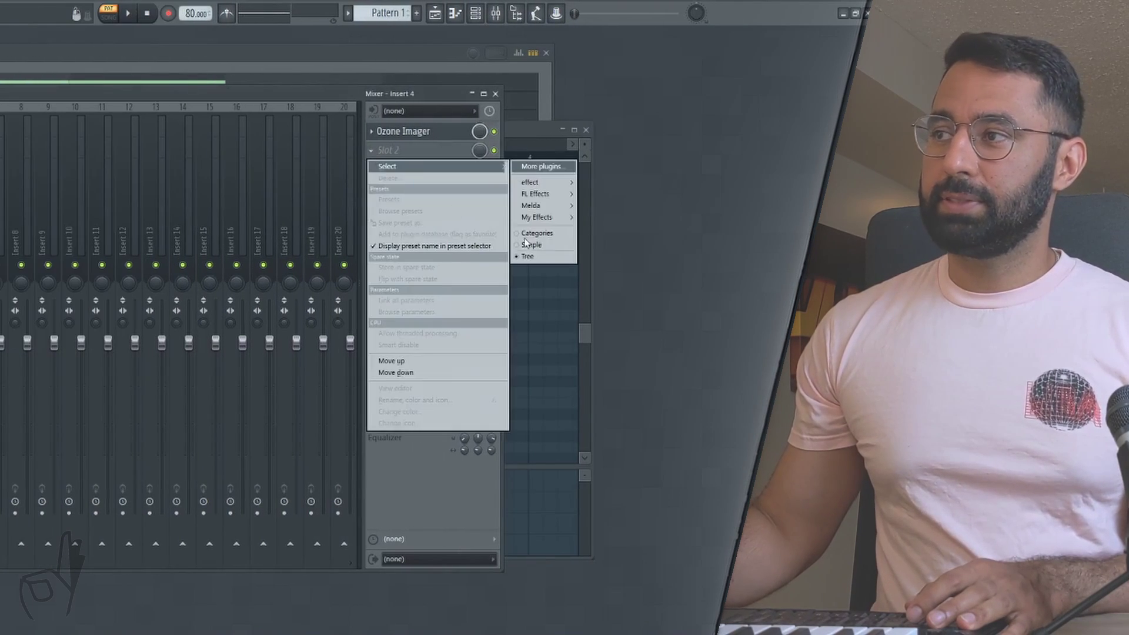
pyautogui.moveTo(539, 217)
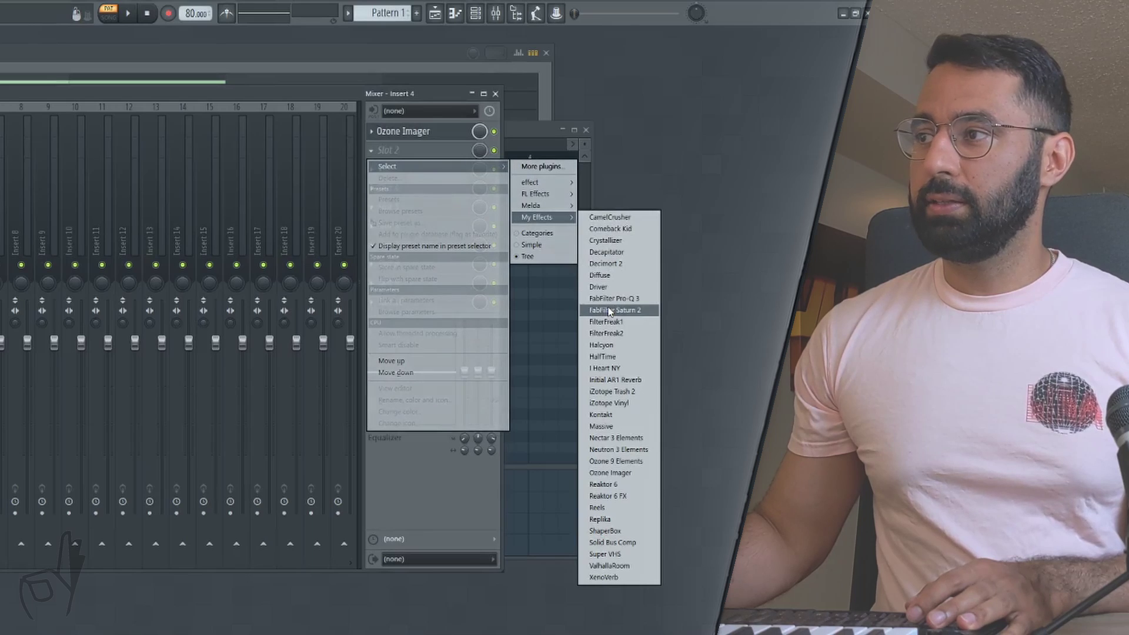
pyautogui.click(606, 251)
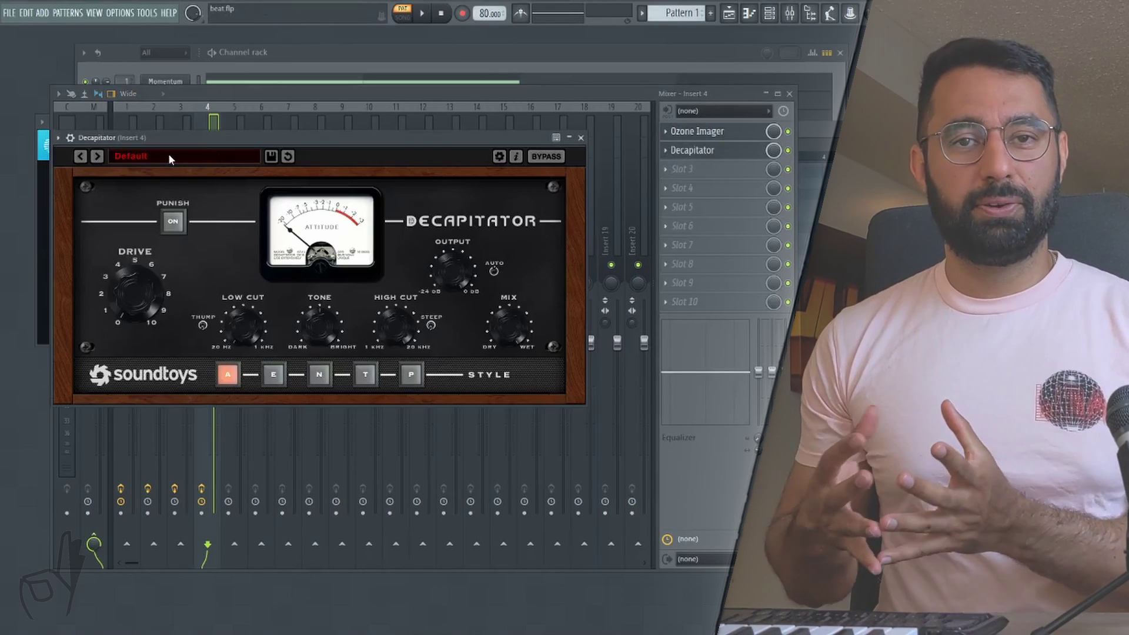
# Choose the RollOffTheHighs preset in Decapitator and play the pattern to audition it.
pyautogui.click(169, 155)
pyautogui.moveTo(169, 183)
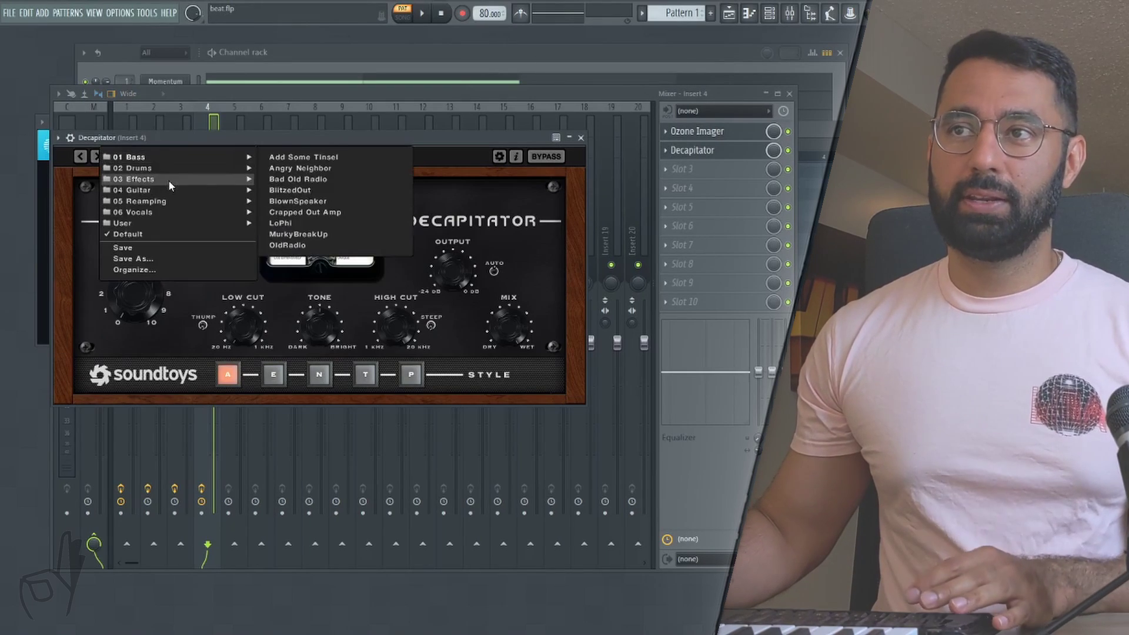
pyautogui.moveTo(171, 156)
pyautogui.click(291, 189)
pyautogui.click(423, 16)
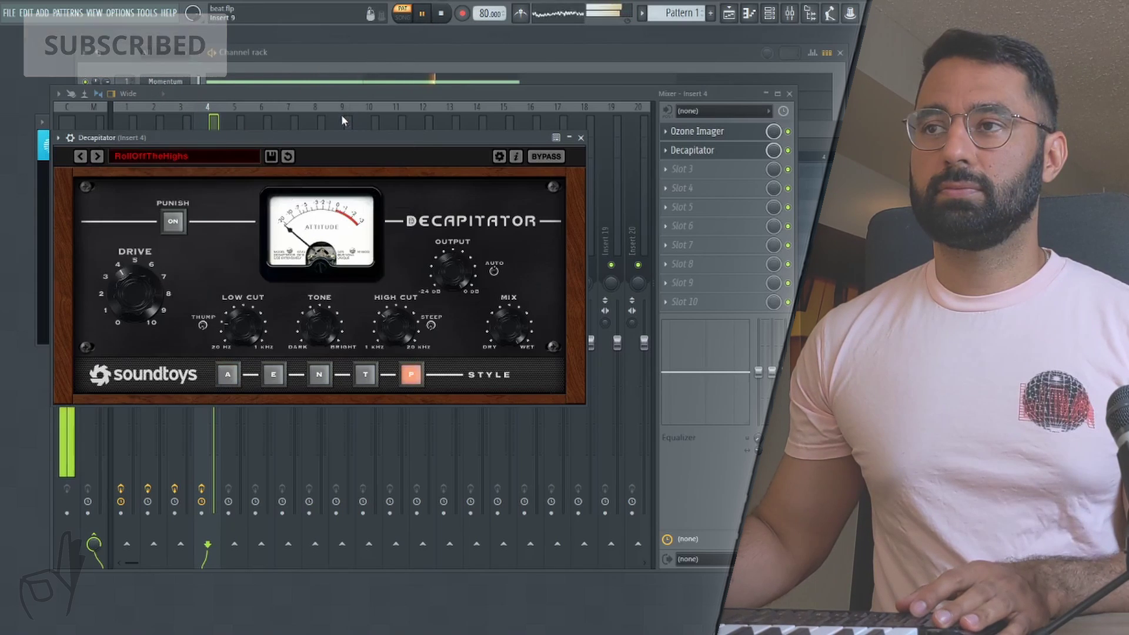
pyautogui.click(439, 14)
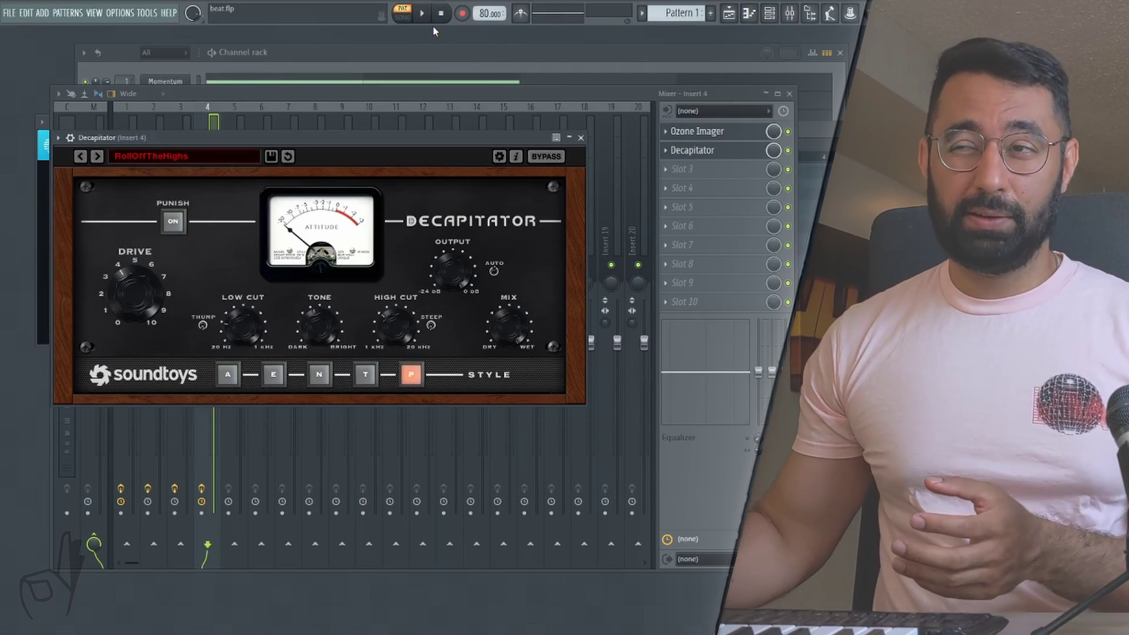
# Load Transient Processor in slot 3 of insert 4, lower its release and audition the drums.
pyautogui.click(592, 138)
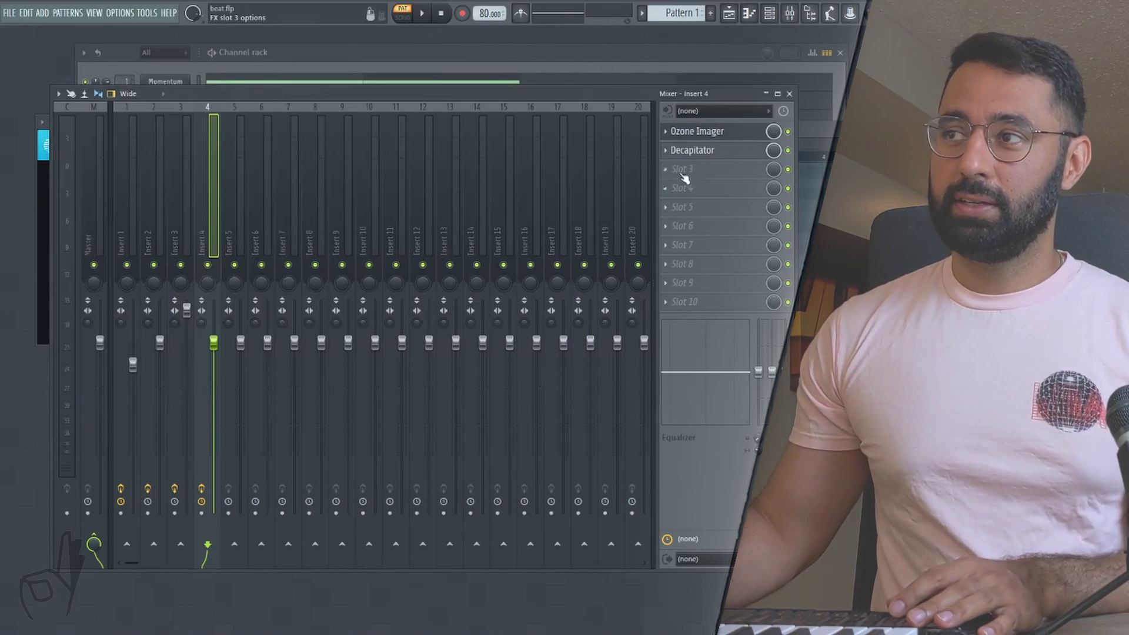
pyautogui.click(682, 169)
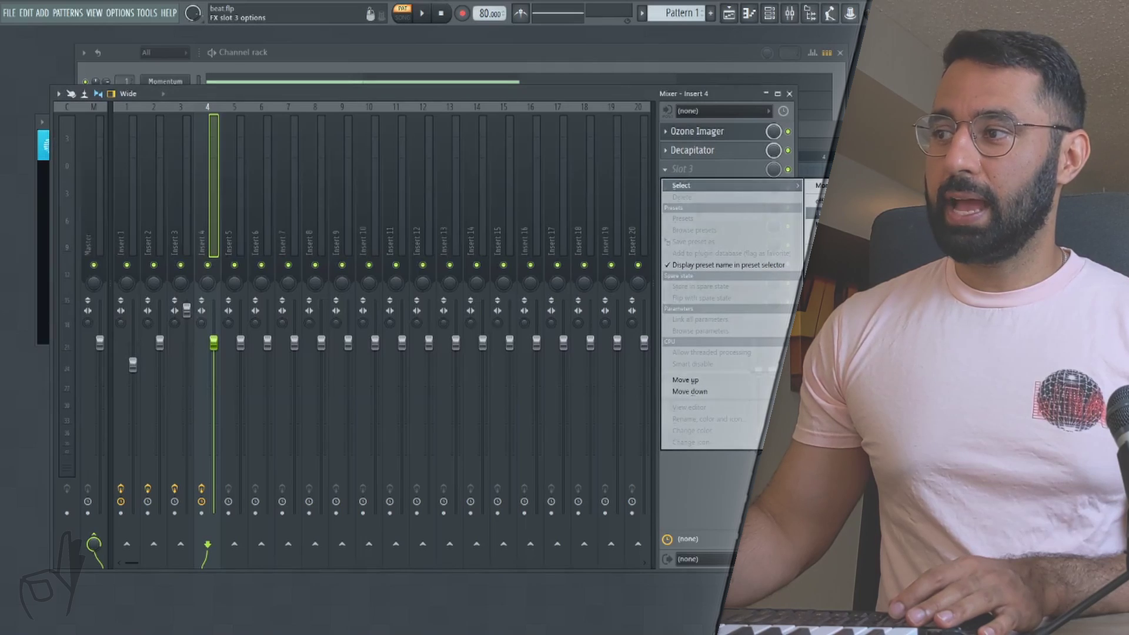
pyautogui.click(847, 353)
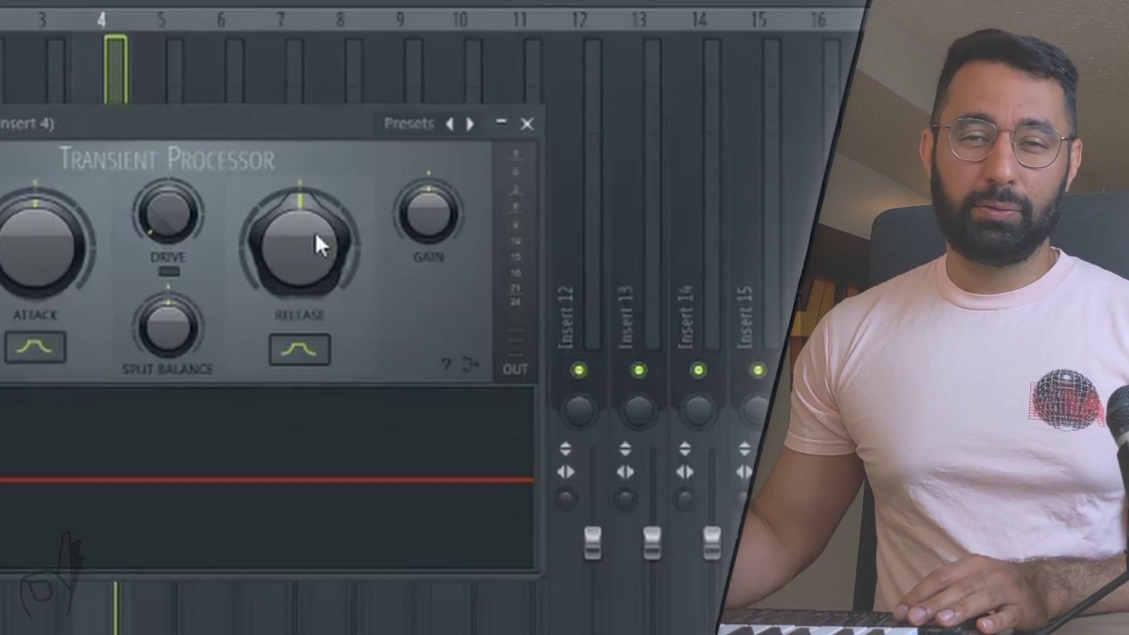
pyautogui.moveTo(303, 210); pyautogui.dragTo(323, 258)
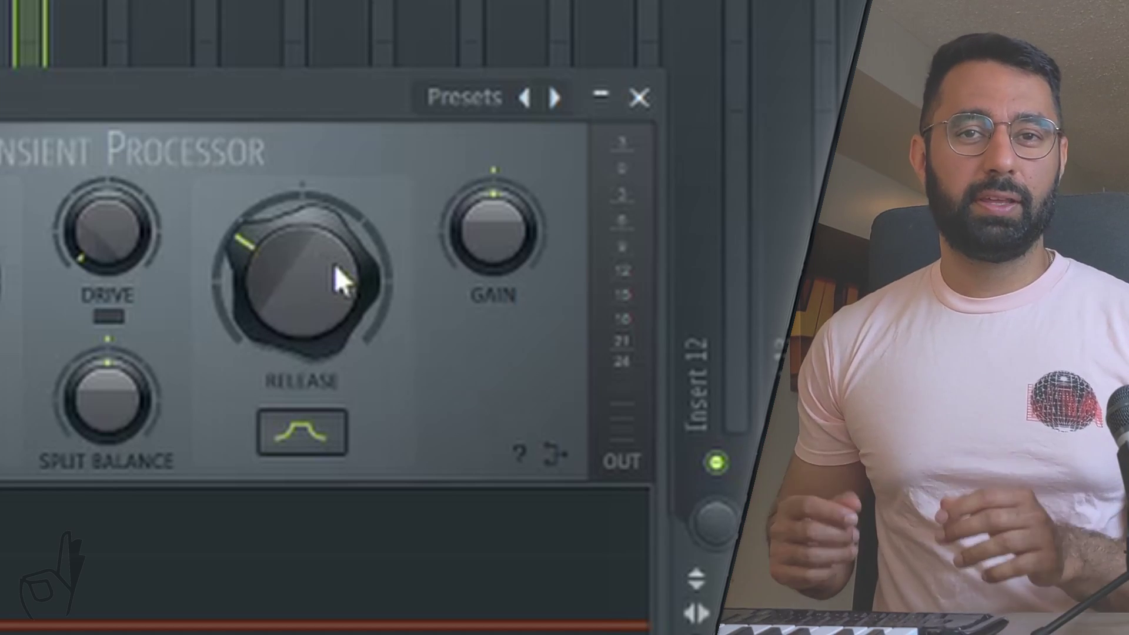
pyautogui.press('space')
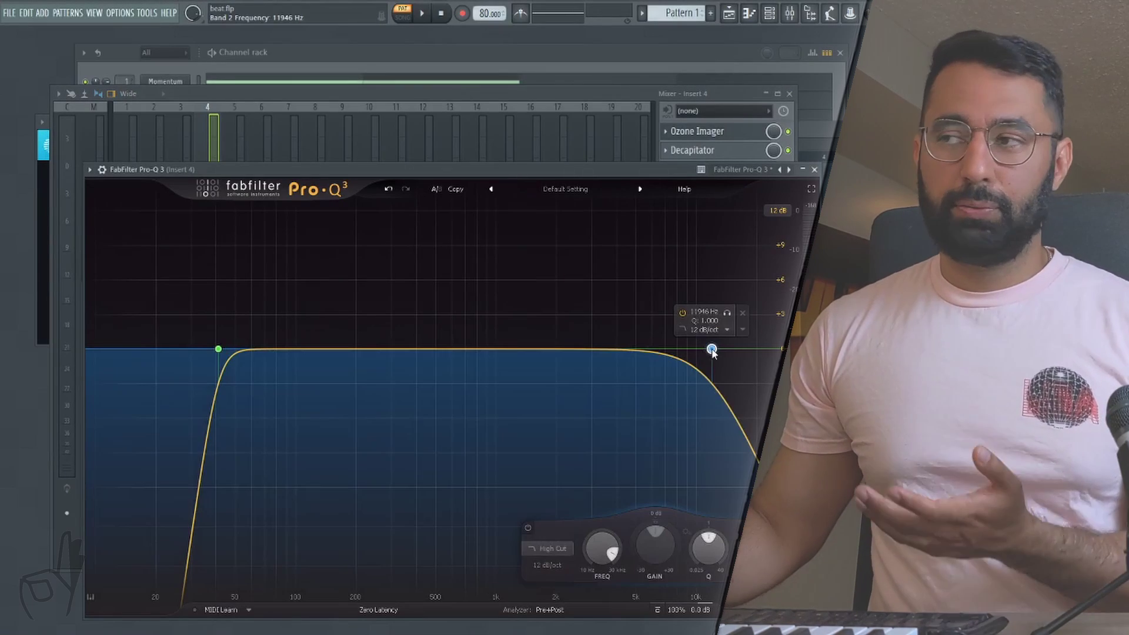
# In FabFilter Pro-Q 3, steepen the high cut, dip 3.29 dB near 205 Hz, and boost 1.65 dB near 54 Hz and 5.68 dB near 6.2 kHz.
pyautogui.moveTo(712, 351); pyautogui.dragTo(704, 351)
pyautogui.scroll(4, 702, 352)
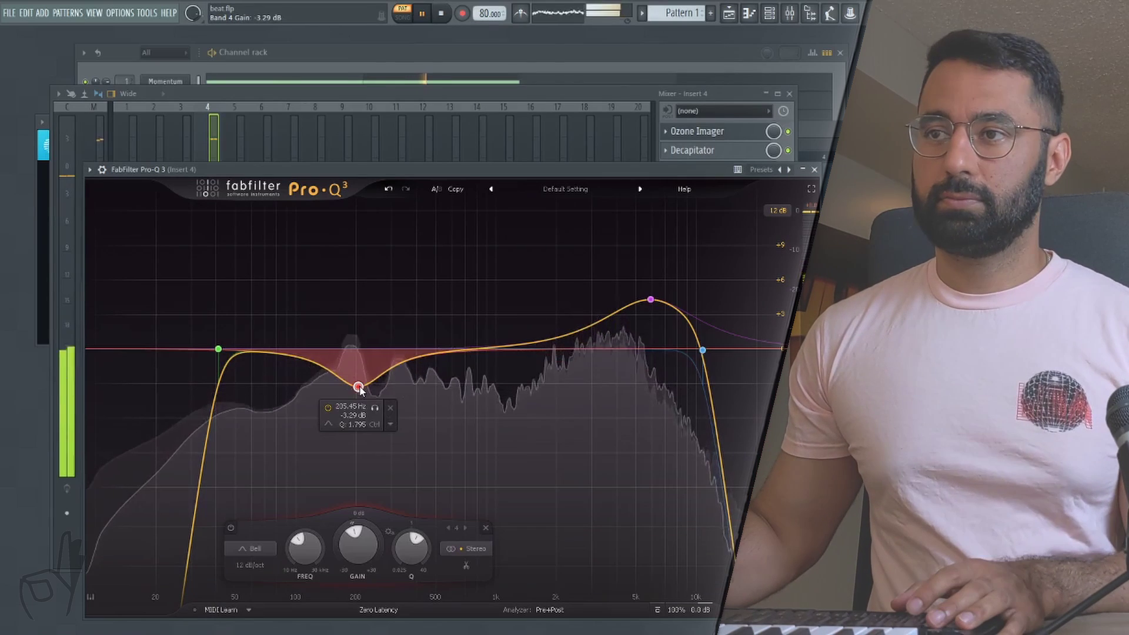
pyautogui.moveTo(242, 349); pyautogui.dragTo(242, 330)
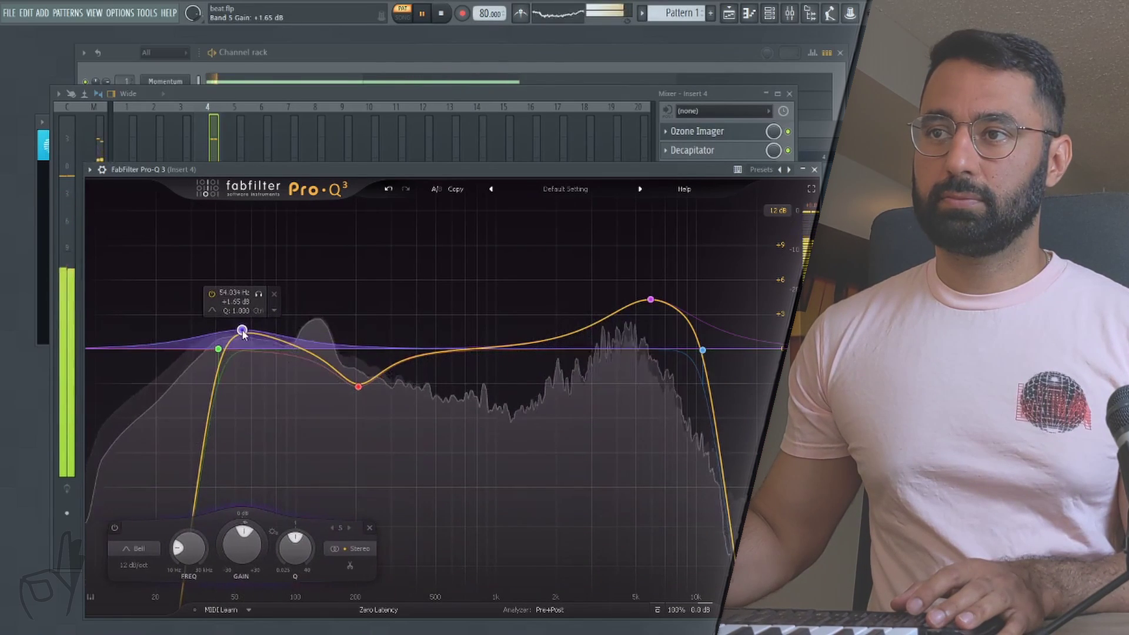
pyautogui.click(650, 301)
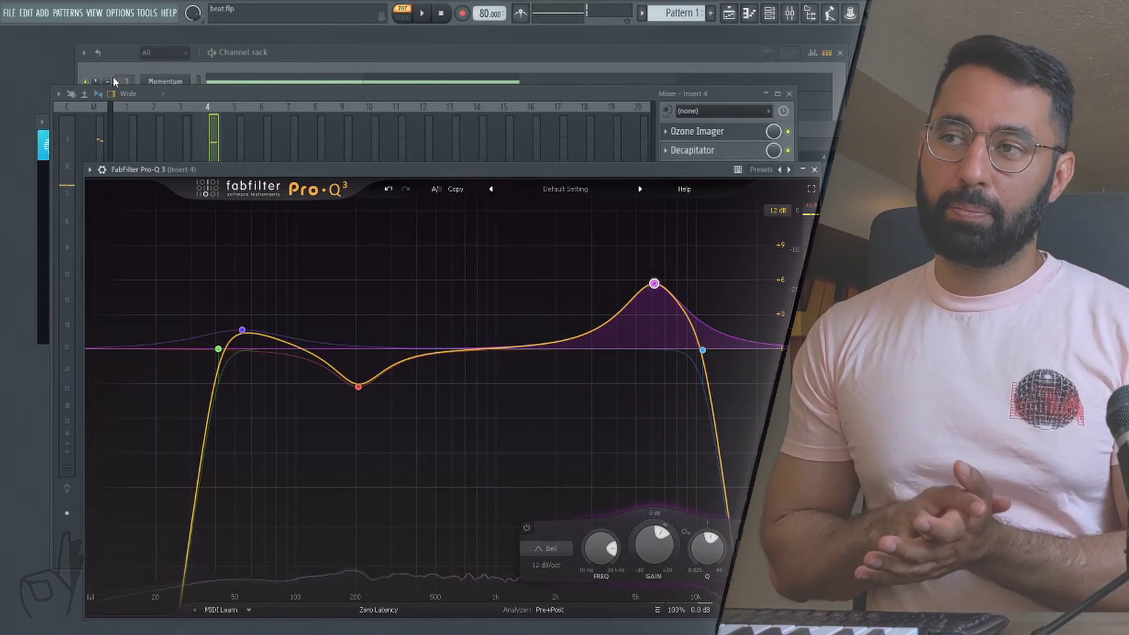
pyautogui.moveTo(657, 315)
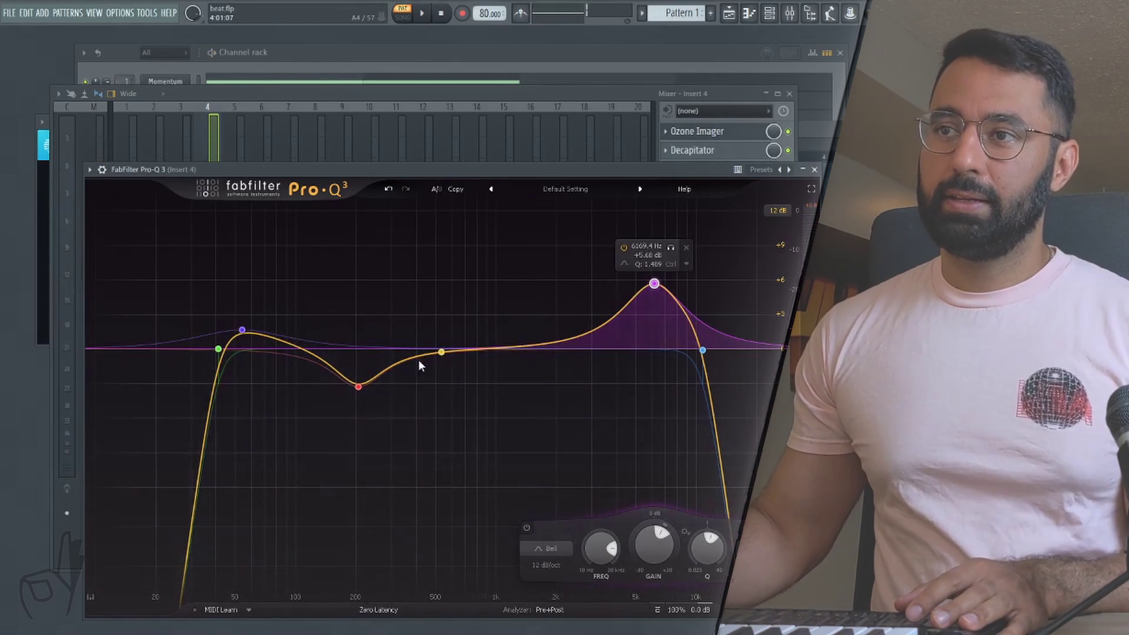
# Raise the Pro-Q 3 low cut to about 51 Hz and compare insert 4 with its effects bypassed and enabled.
pyautogui.moveTo(217, 352); pyautogui.dragTo(234, 356)
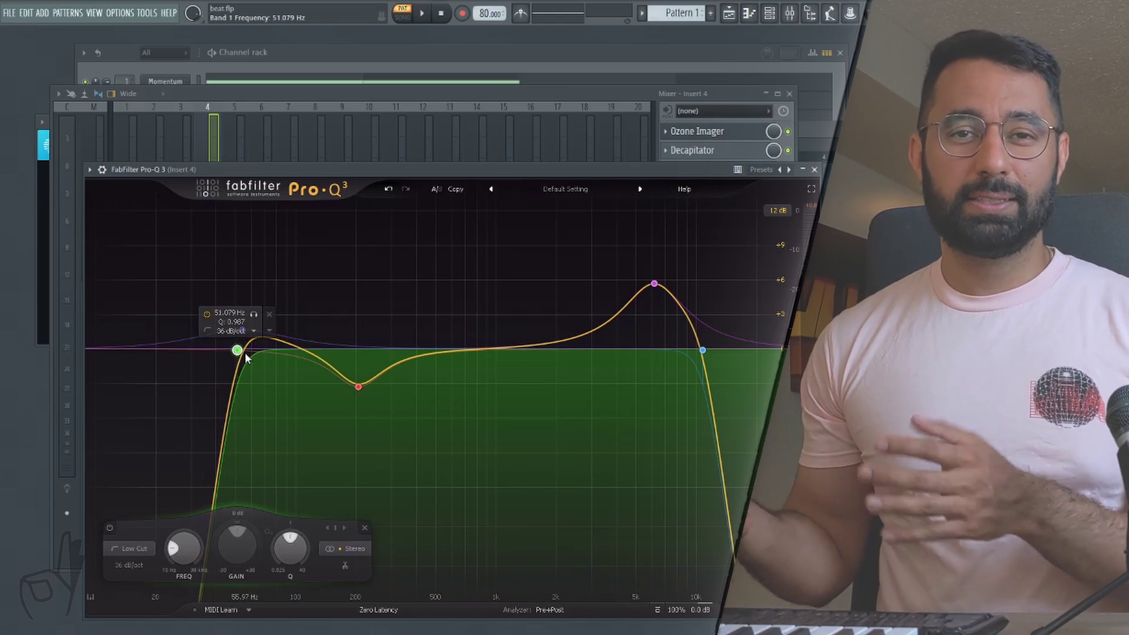
pyautogui.press('Escape')
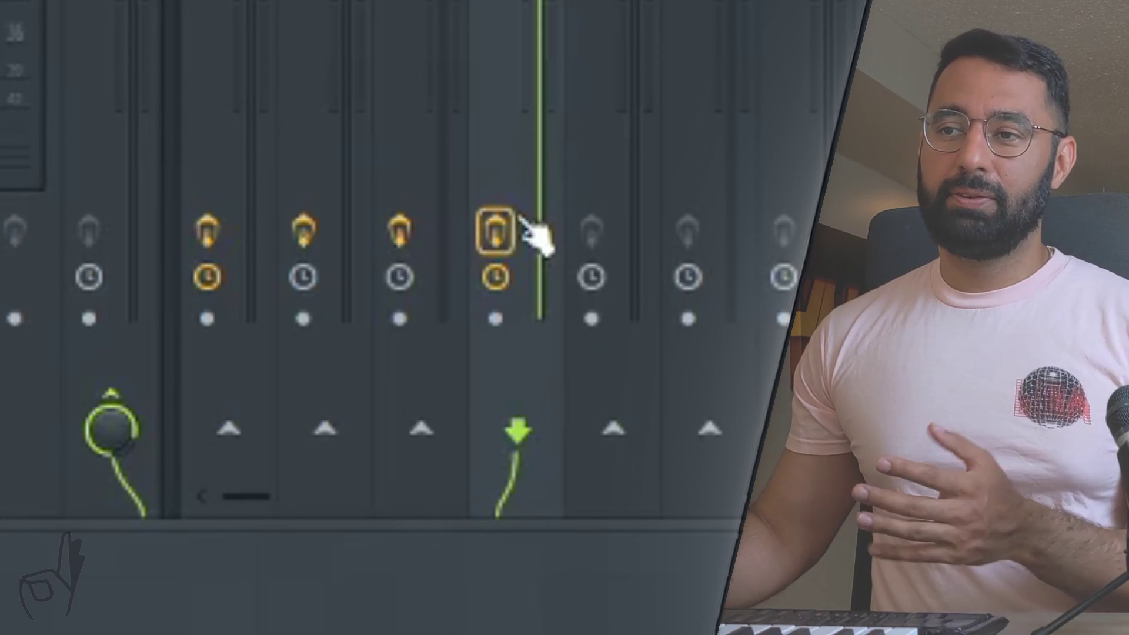
pyautogui.click(509, 227)
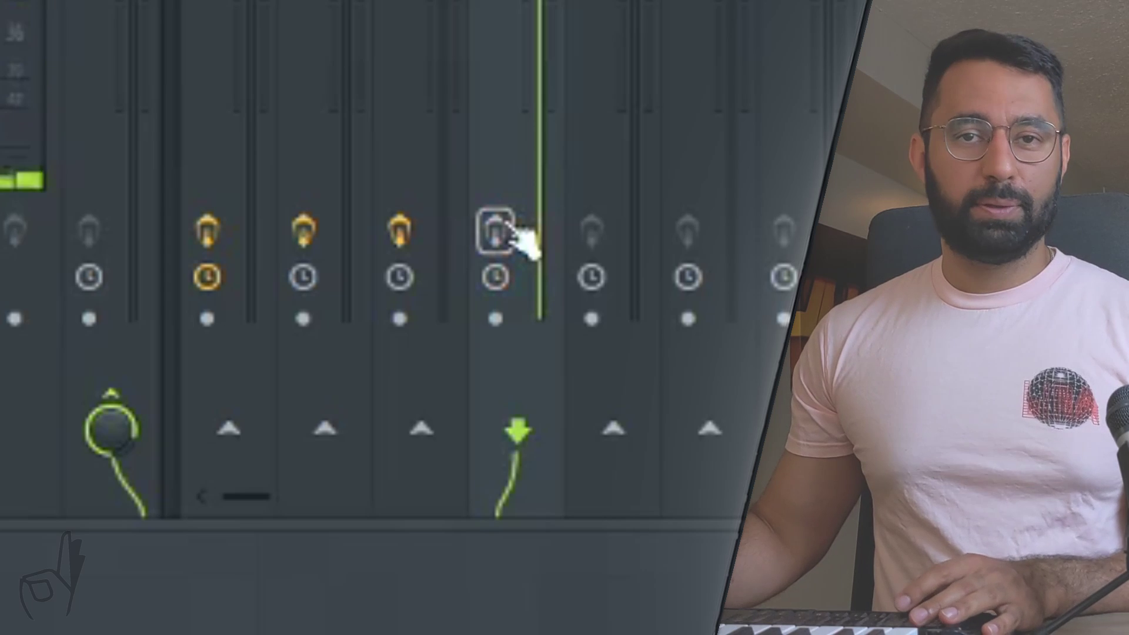
pyautogui.click(509, 227)
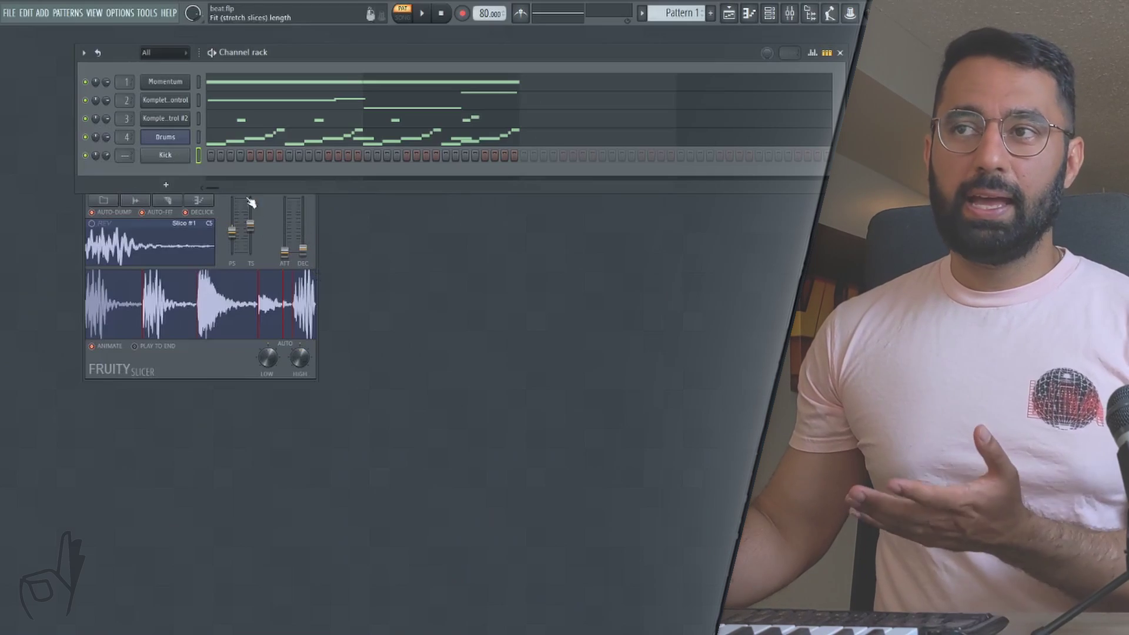
# Copy all notes from the Drums piano roll and paste them into the Kick piano roll.
pyautogui.click(229, 144)
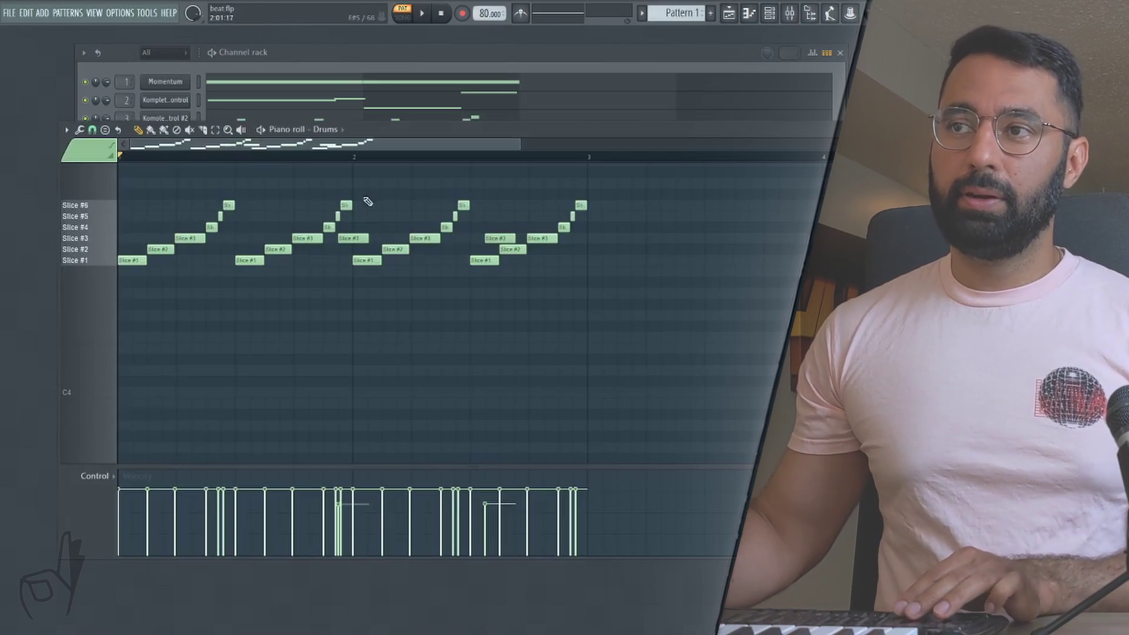
pyautogui.moveTo(597, 277); pyautogui.dragTo(123, 171)
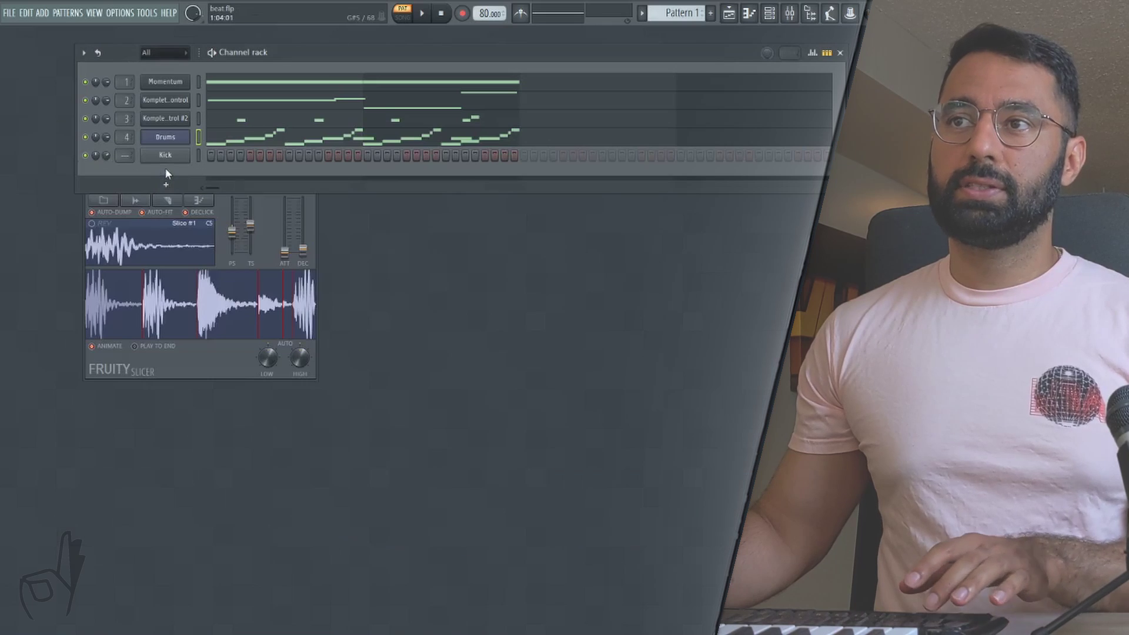
pyautogui.rightClick(163, 154)
pyautogui.click(194, 160)
pyautogui.hotkey('ctrl', 'v')
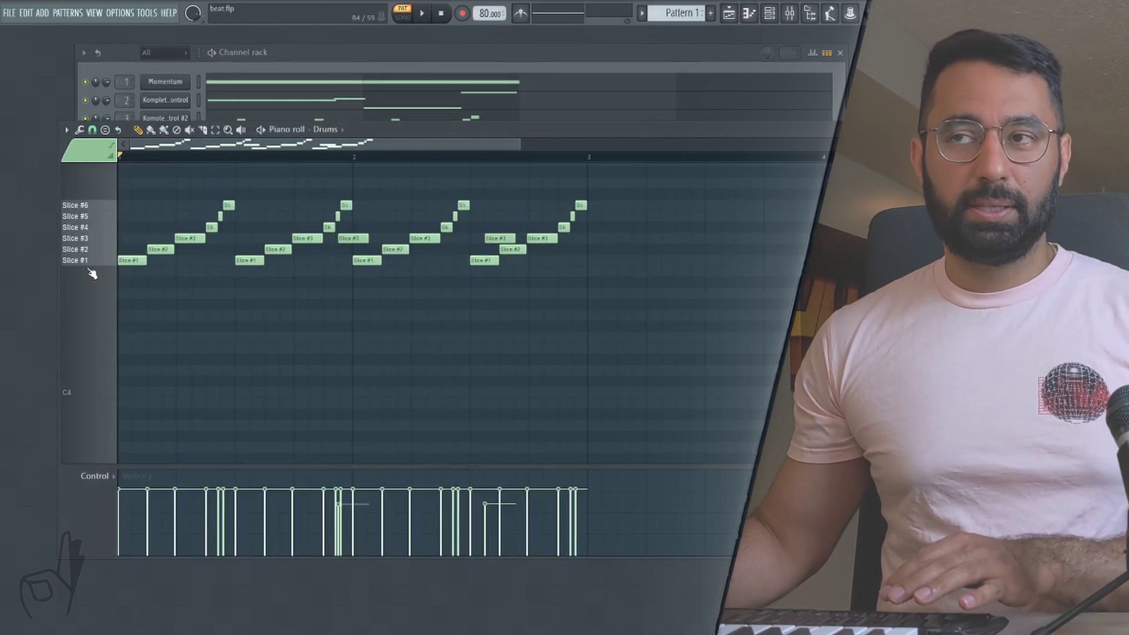
# Audition the Drums slices for kick hits, and delete the D5, D#5 and E5 notes from the Kick piano roll.
pyautogui.click(86, 262)
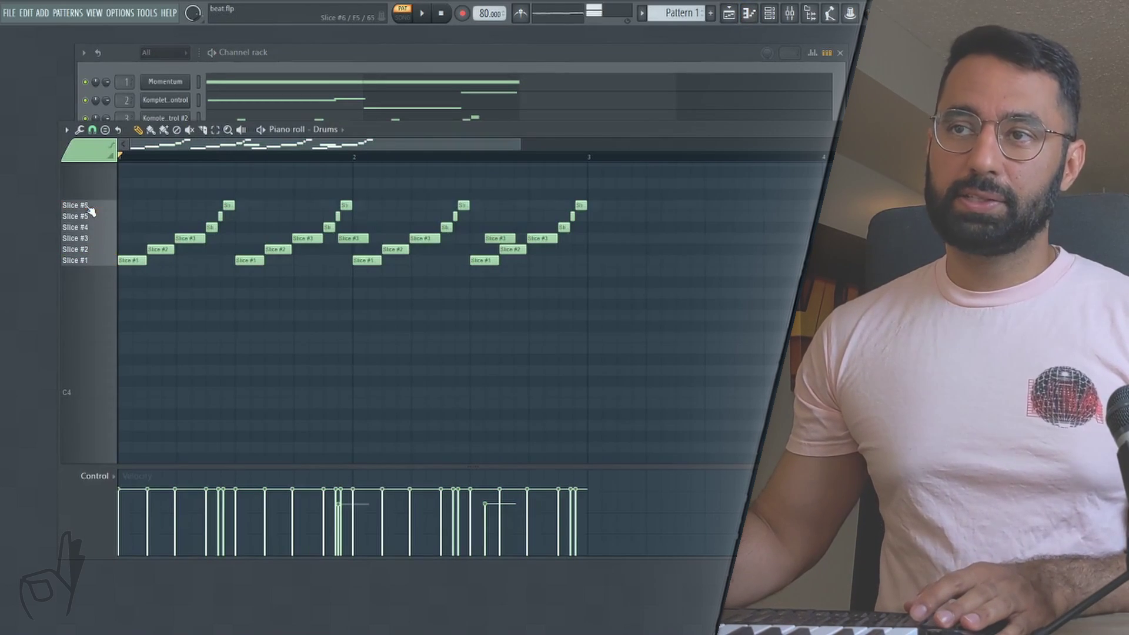
pyautogui.press('F7')
pyautogui.click(233, 164)
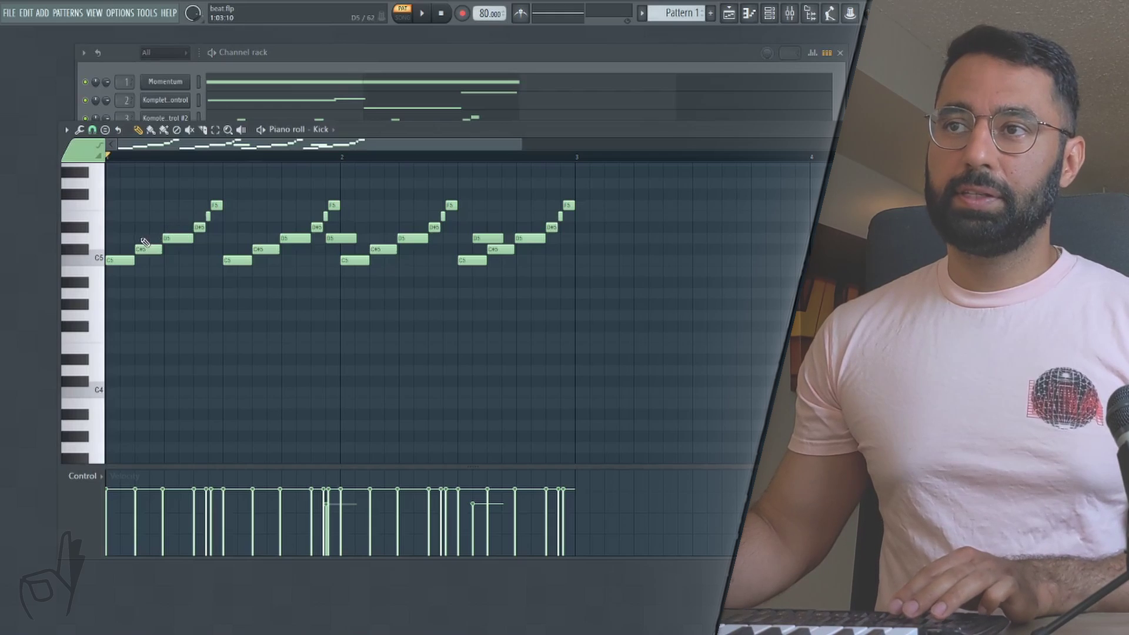
pyautogui.moveTo(151, 241); pyautogui.dragTo(623, 221)
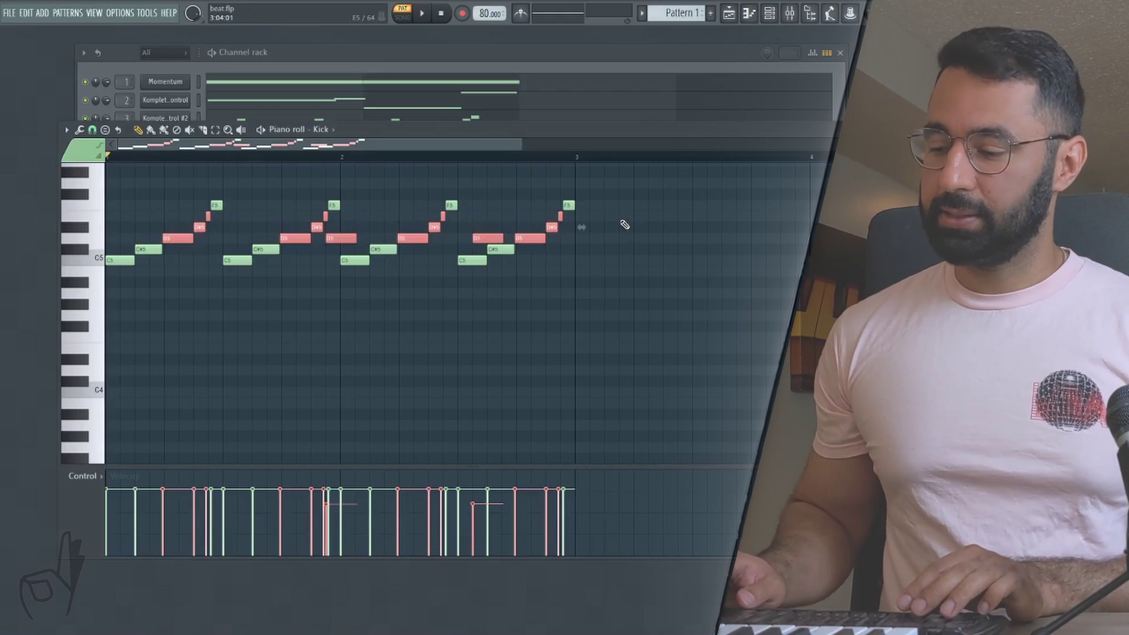
pyautogui.press('Delete')
# Move the F5 and C#5 notes in the Kick piano roll down to C5.
pyautogui.moveTo(170, 214); pyautogui.dragTo(594, 202)
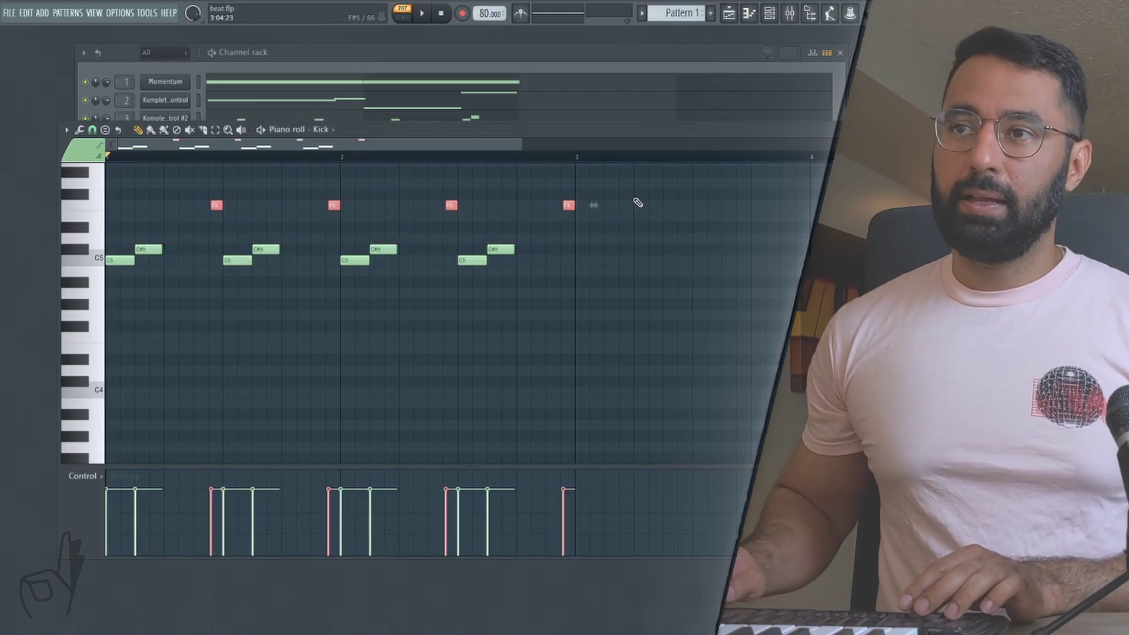
pyautogui.hotkey('shift', 'Down')
pyautogui.hotkey('shift', 'Down')
pyautogui.hotkey('shift', 'Down')
pyautogui.hotkey('shift', 'Down')
pyautogui.hotkey('shift', 'Down')
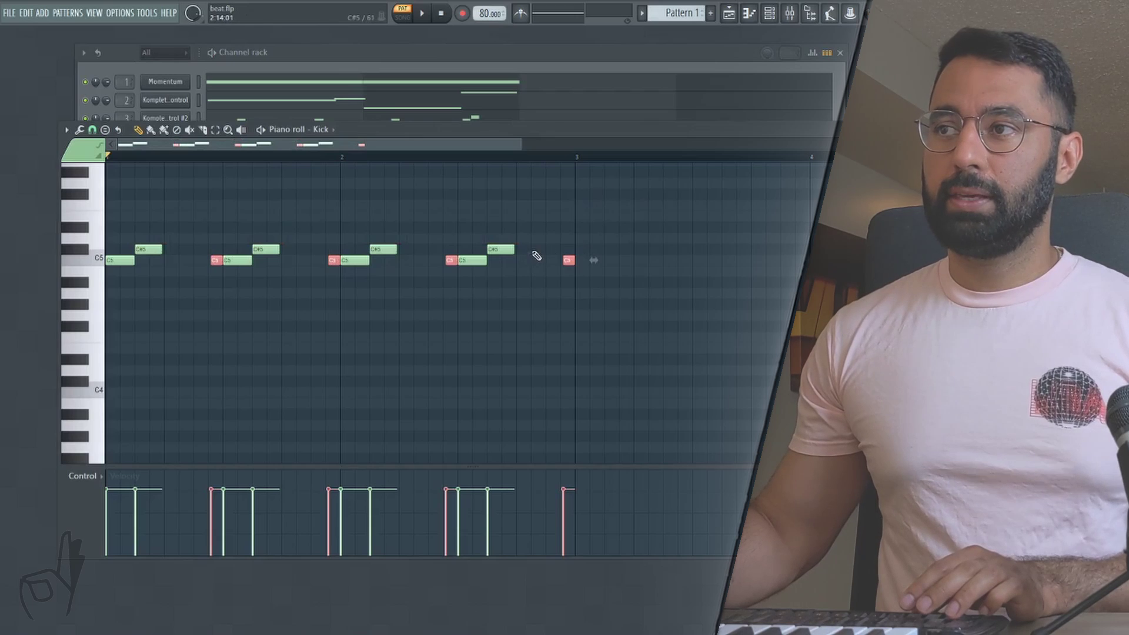
pyautogui.moveTo(534, 252); pyautogui.dragTo(20, 252)
pyautogui.hotkey('shift', 'Down')
pyautogui.click(306, 368)
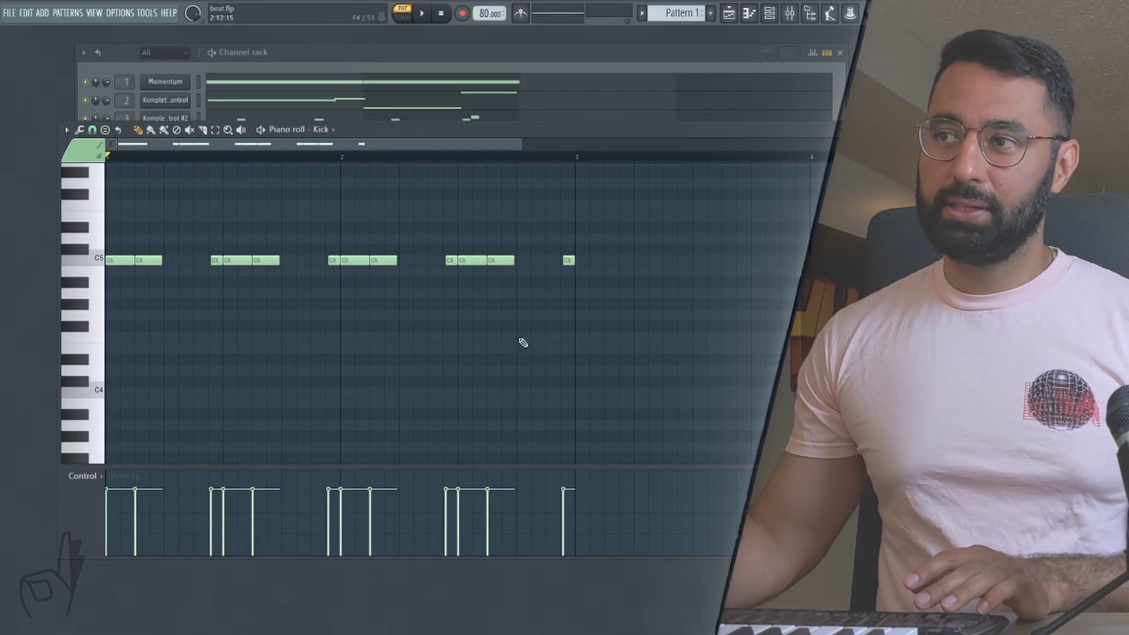
# Tune all Kick notes down from C5 by one semitone overall while auditioning the beat.
pyautogui.moveTo(598, 290); pyautogui.dragTo(95, 221)
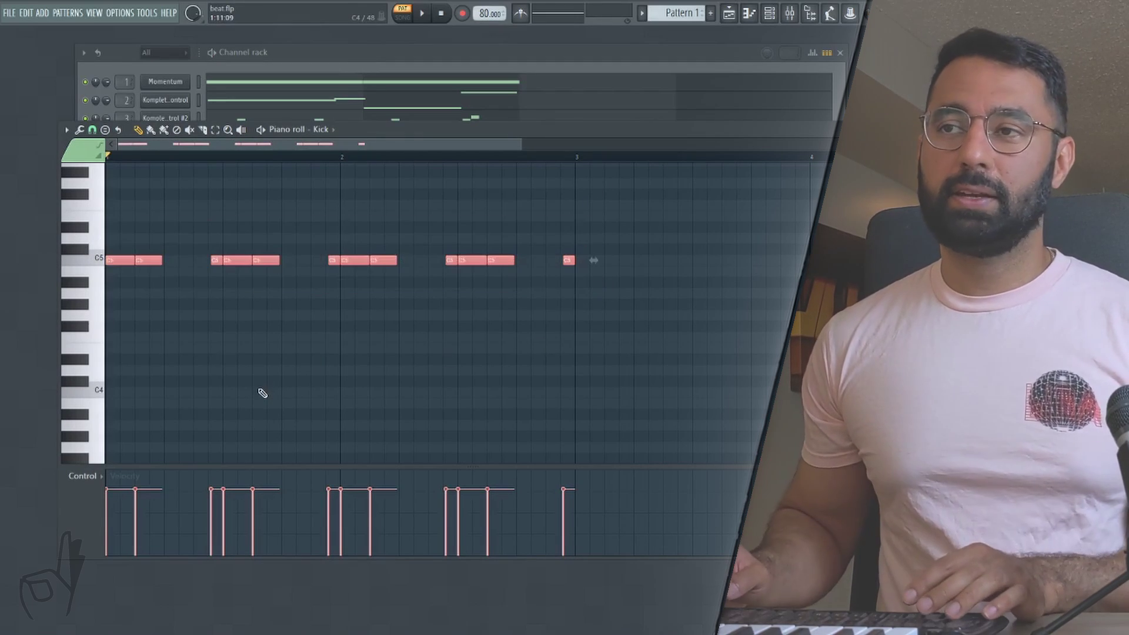
pyautogui.press('space')
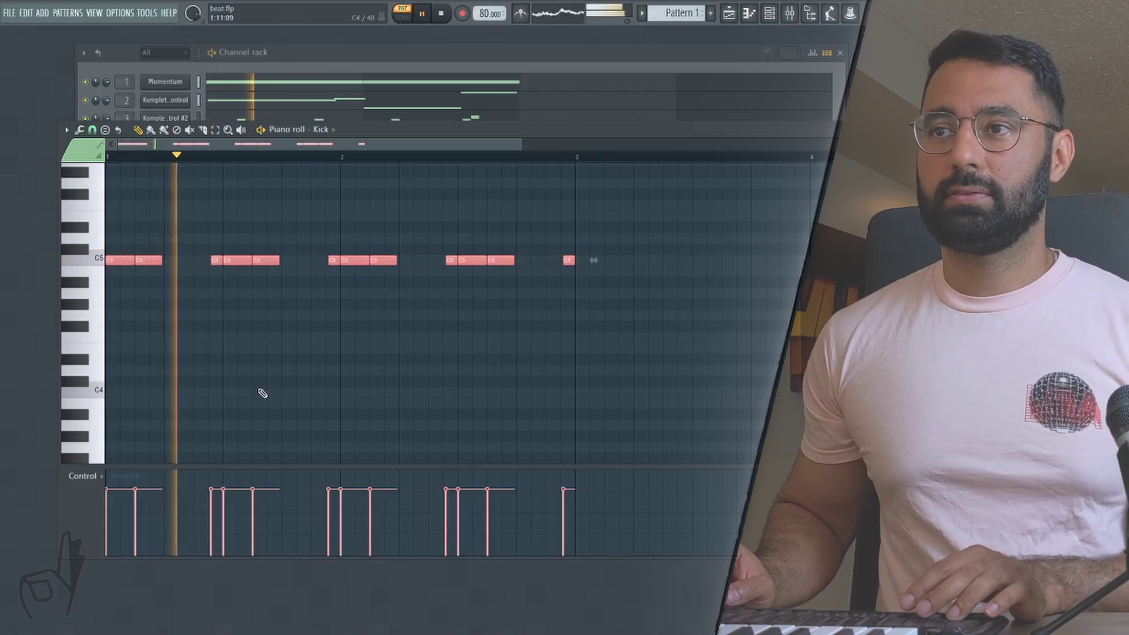
pyautogui.hotkey('shift', 'Down')
pyautogui.hotkey('shift', 'Down')
pyautogui.hotkey('shift', 'Down')
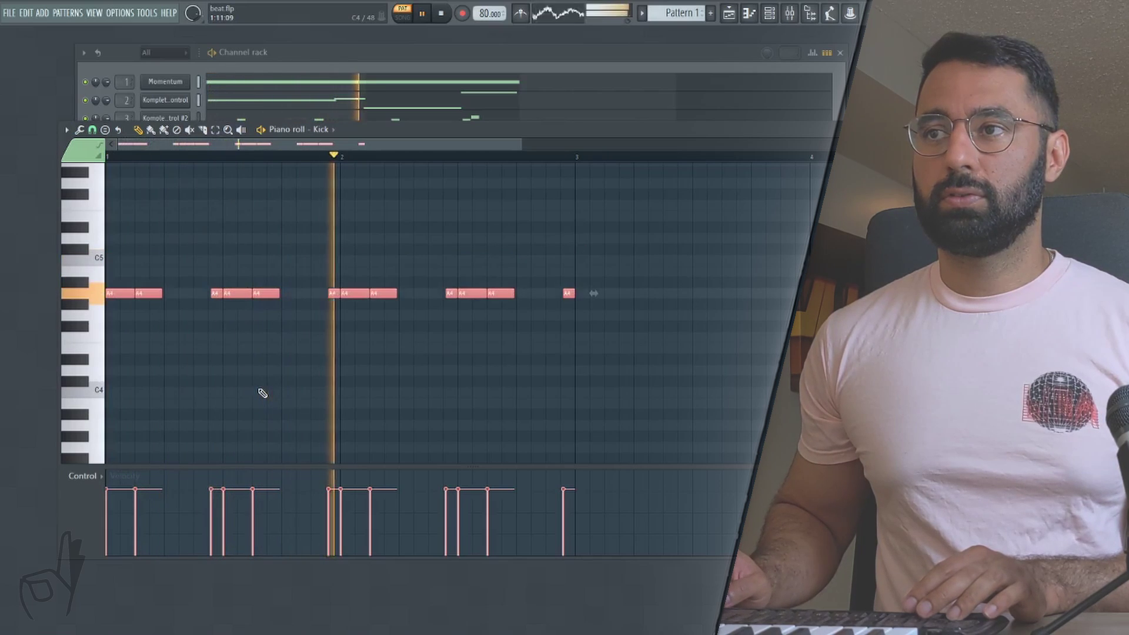
pyautogui.hotkey('shift', 'Up')
pyautogui.hotkey('shift', 'Up')
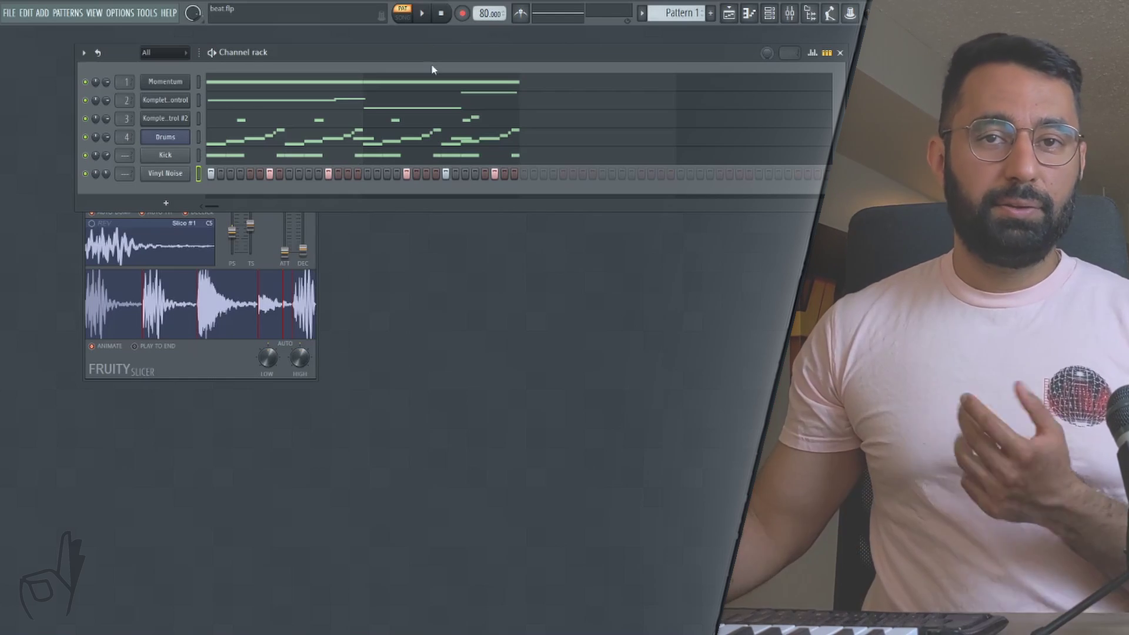
# Clone Pattern 1 into a new pattern.
pyautogui.click(679, 13)
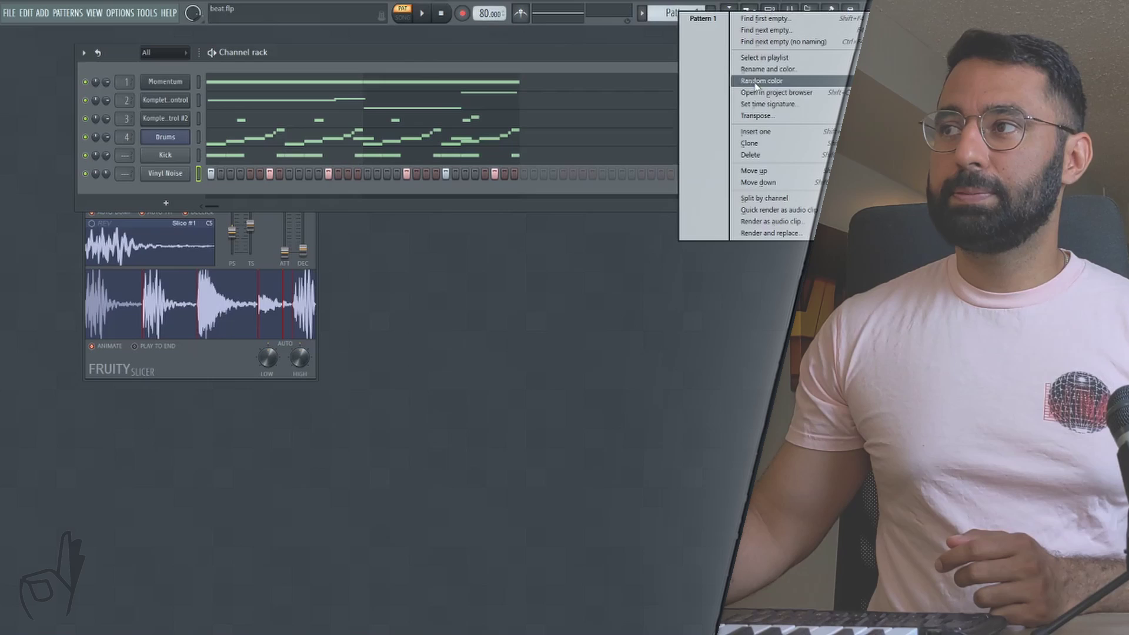
pyautogui.click(750, 143)
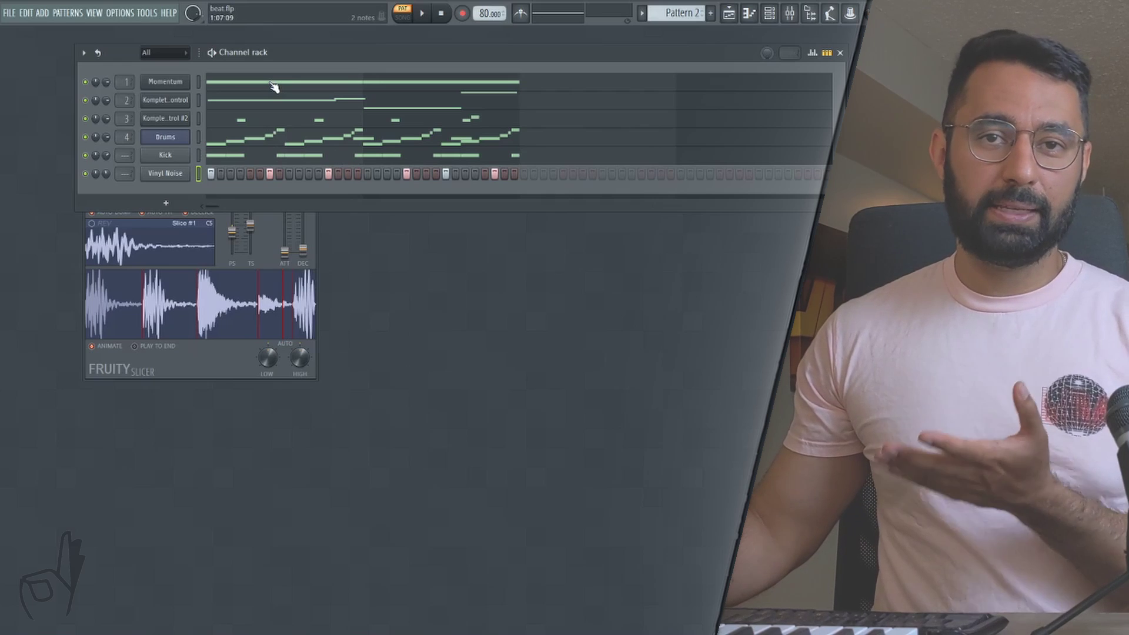
# Clear the Momentum and Komplete Kontrol #2 notes from Pattern 2 and audition the remaining parts.
pyautogui.click(274, 87)
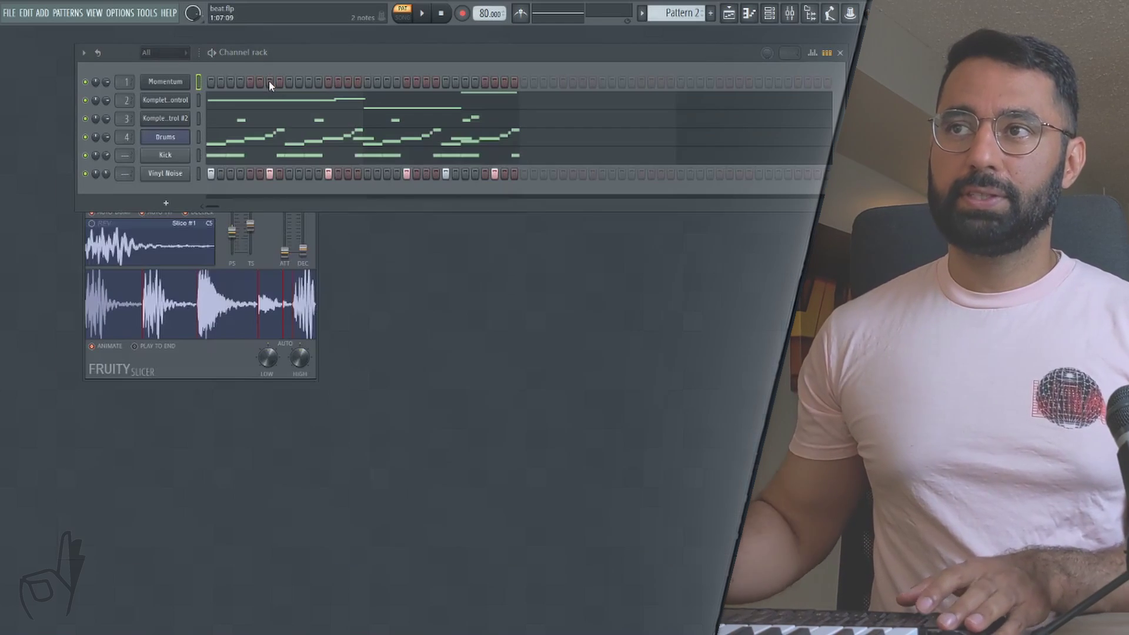
pyautogui.click(275, 120)
pyautogui.scroll(3, 343, 315)
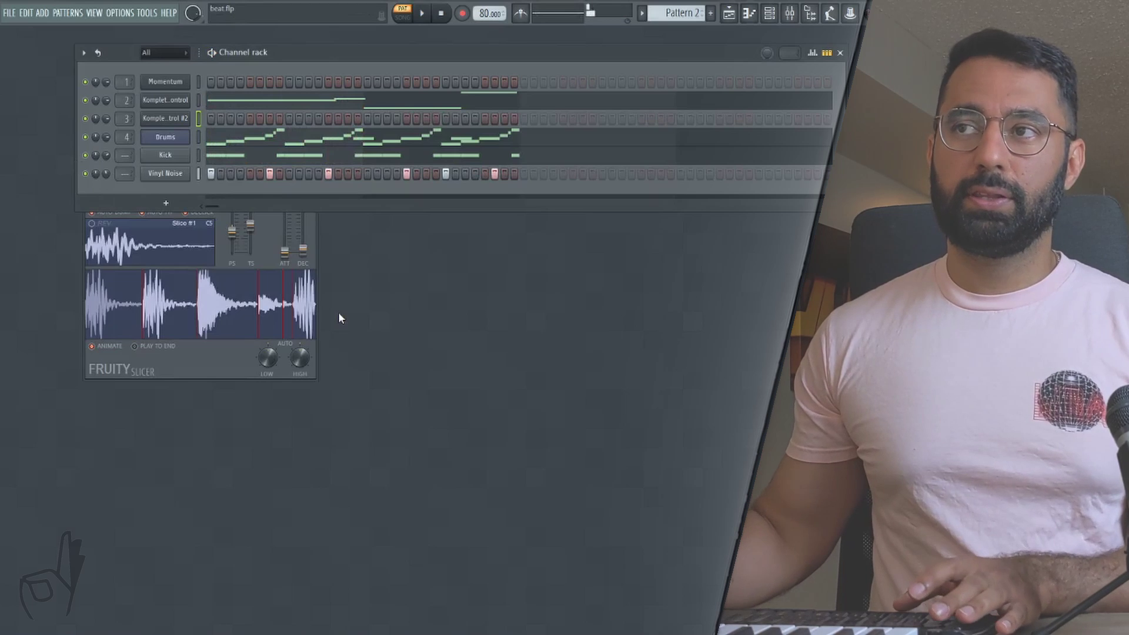
pyautogui.press('space')
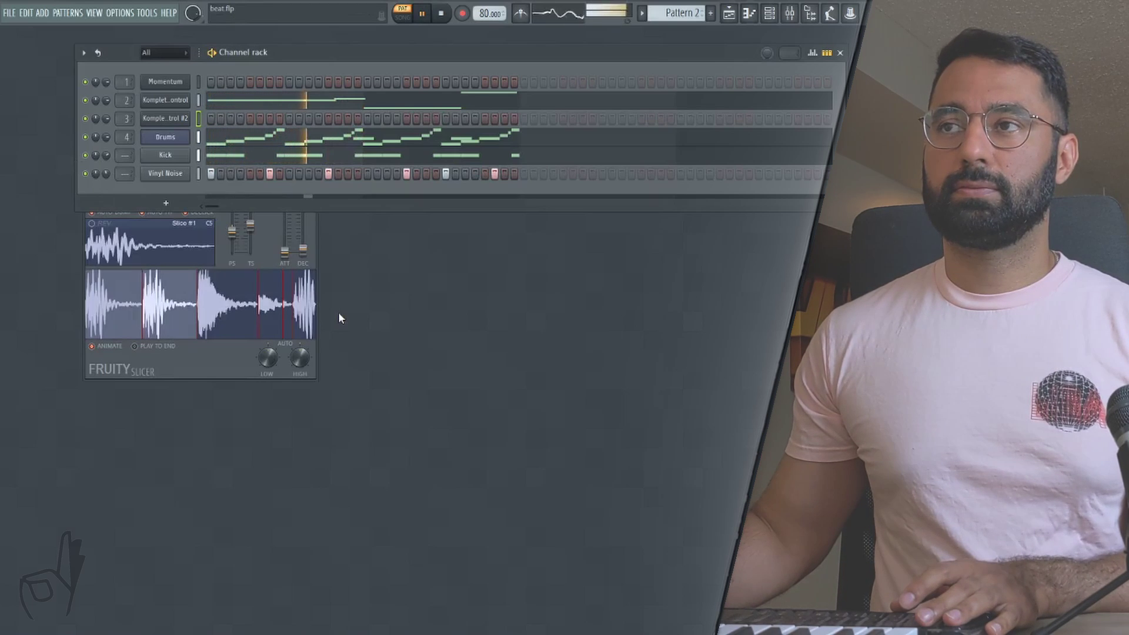
pyautogui.press('space')
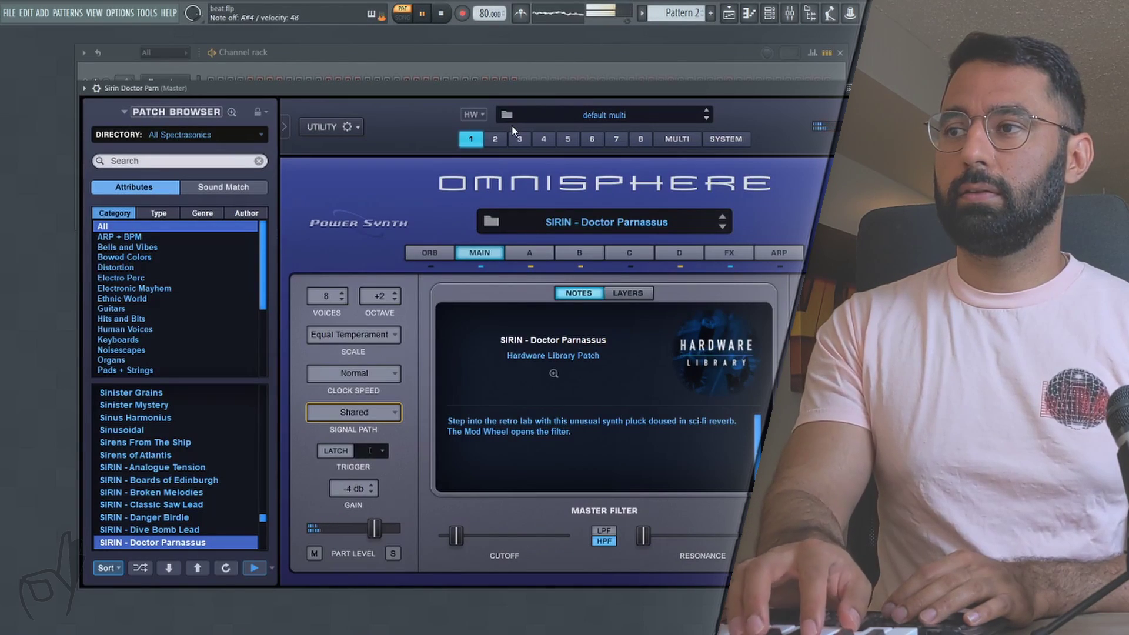
# Switch off the Analog Chorus, BPM Delay and Spring effects in the Aux rack of the SIRIN - Doctor Parnassus patch.
pyautogui.press('space')
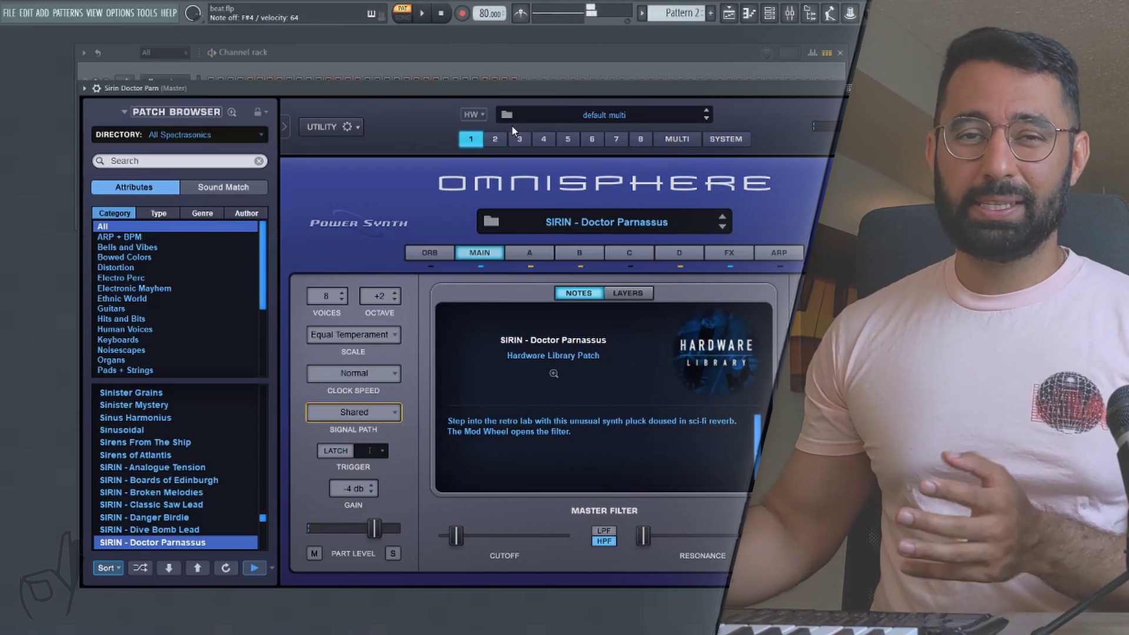
pyautogui.click(728, 254)
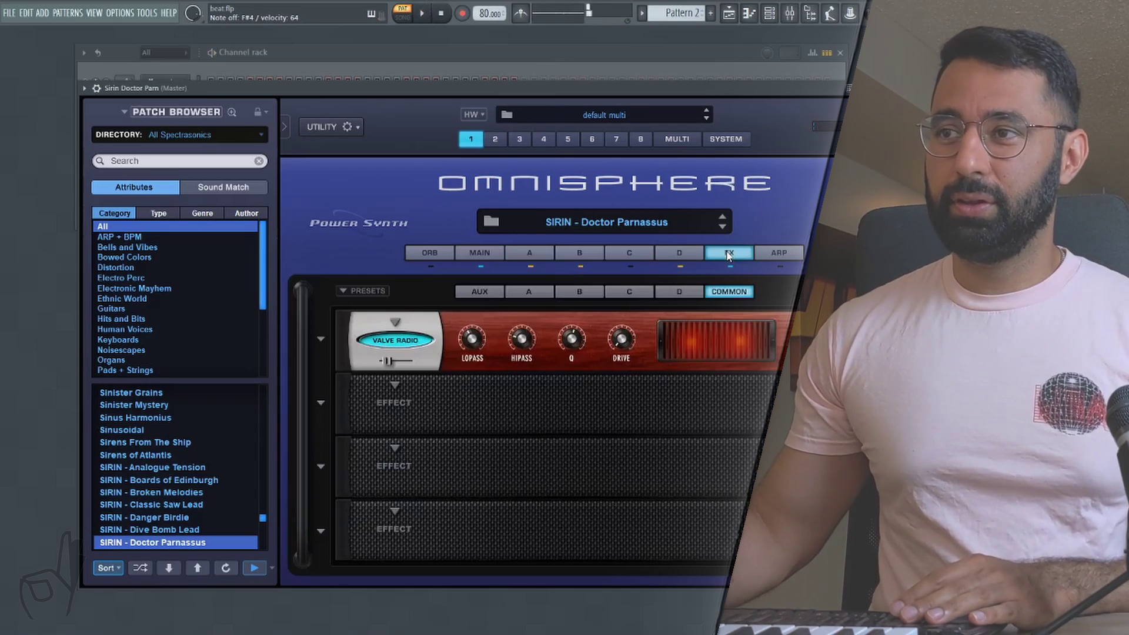
pyautogui.click(475, 291)
pyautogui.click(403, 407)
pyautogui.click(400, 468)
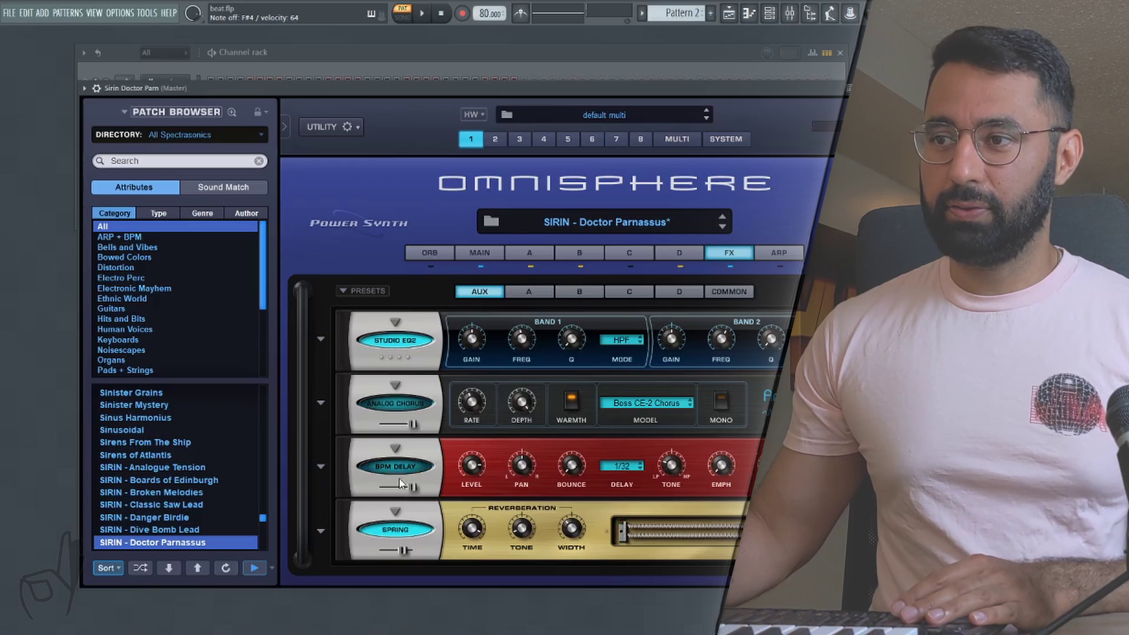
pyautogui.click(402, 530)
# Open the enlarged modulation view of the patch's layer A and adjust a modulation setting.
pyautogui.click(530, 253)
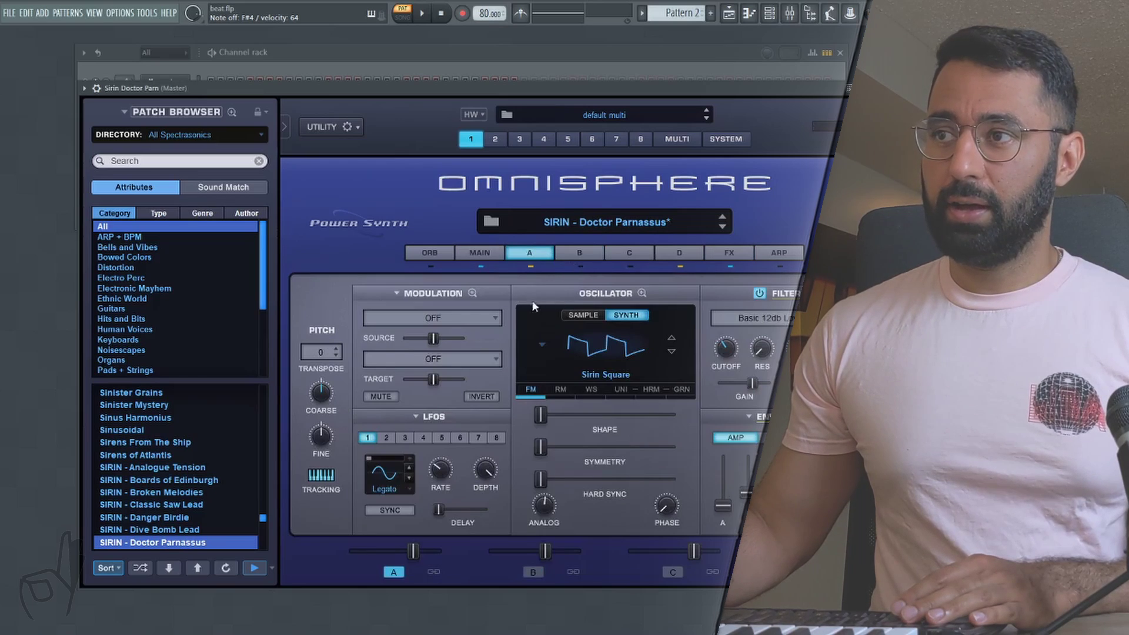
pyautogui.click(472, 293)
pyautogui.moveTo(627, 384); pyautogui.dragTo(567, 388)
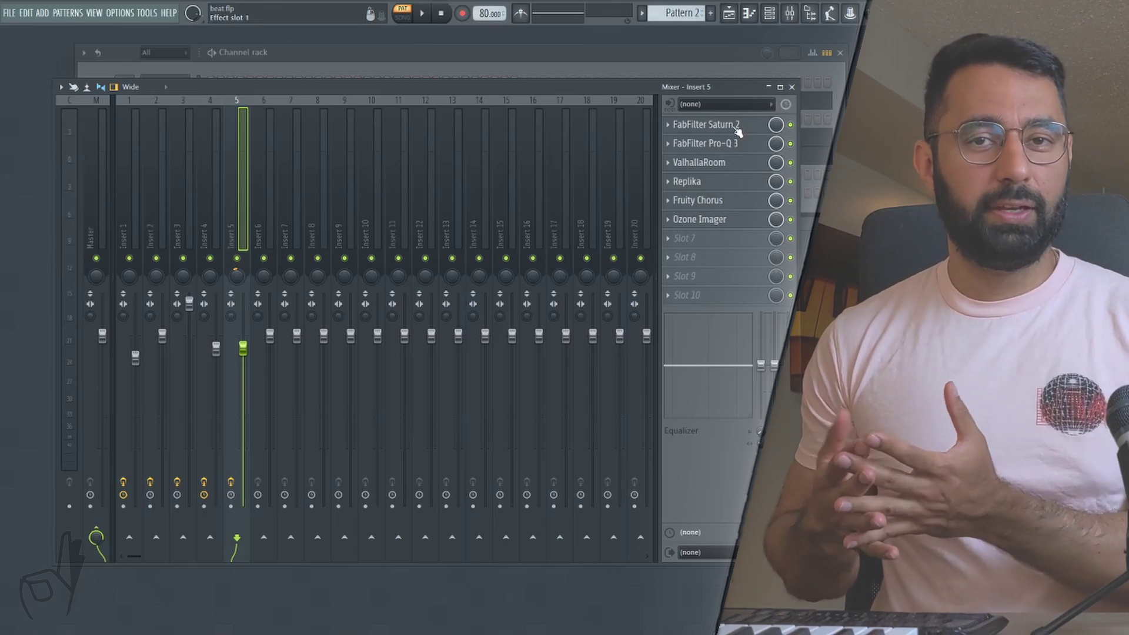
# Review the effects chain on mixer Insert 5, including FabFilter Pro-Q 3 and Ozone Imager.
pyautogui.click(740, 141)
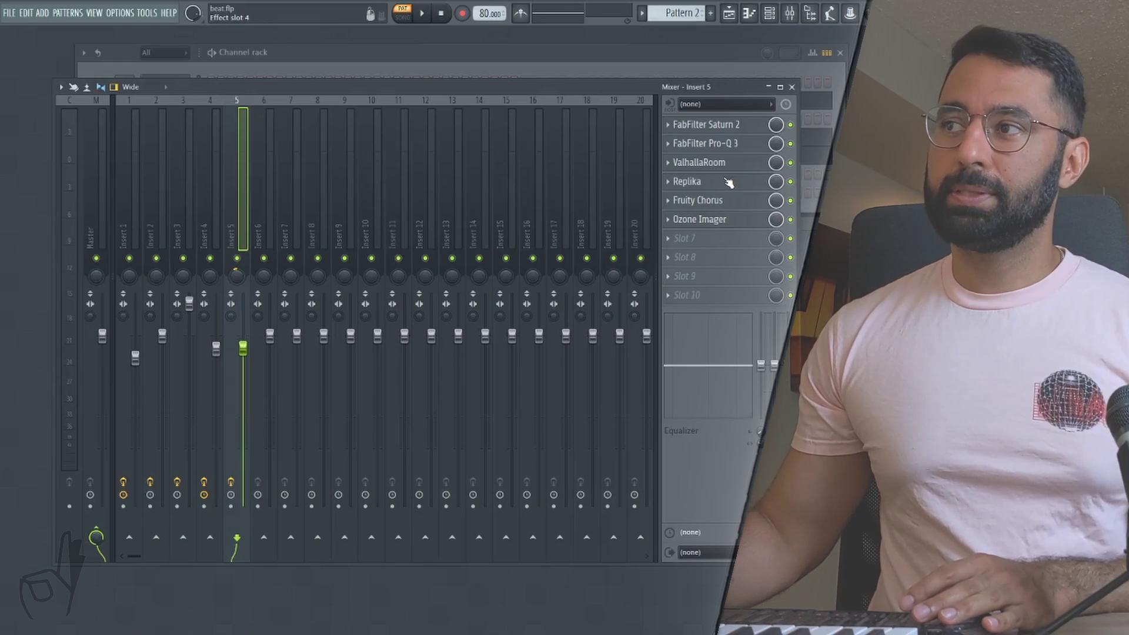
pyautogui.click(724, 226)
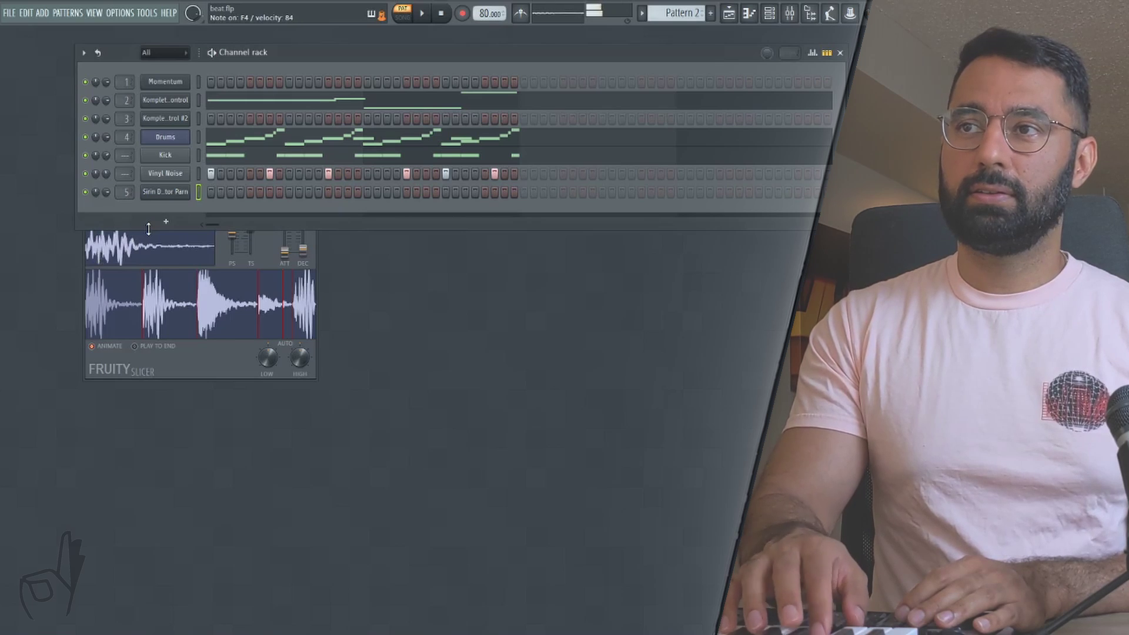
pyautogui.press('F9')
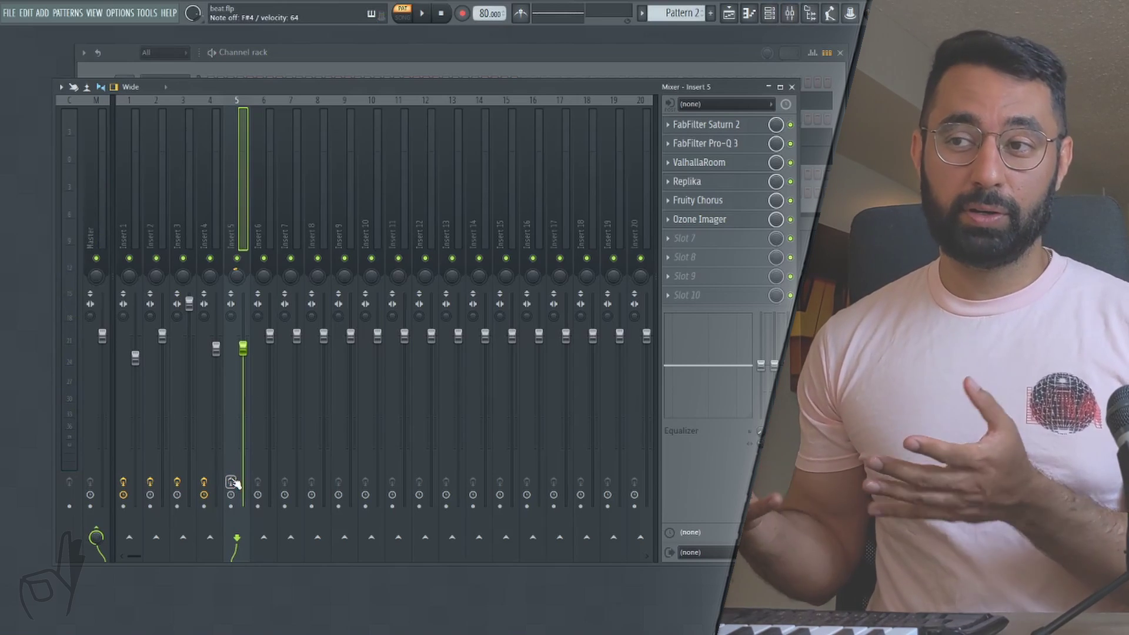
# Record a Sirin Doctor Parn melody of F#4, F4 and C#4 notes into Pattern 2's piano roll.
pyautogui.press('F7')
pyautogui.press('space')
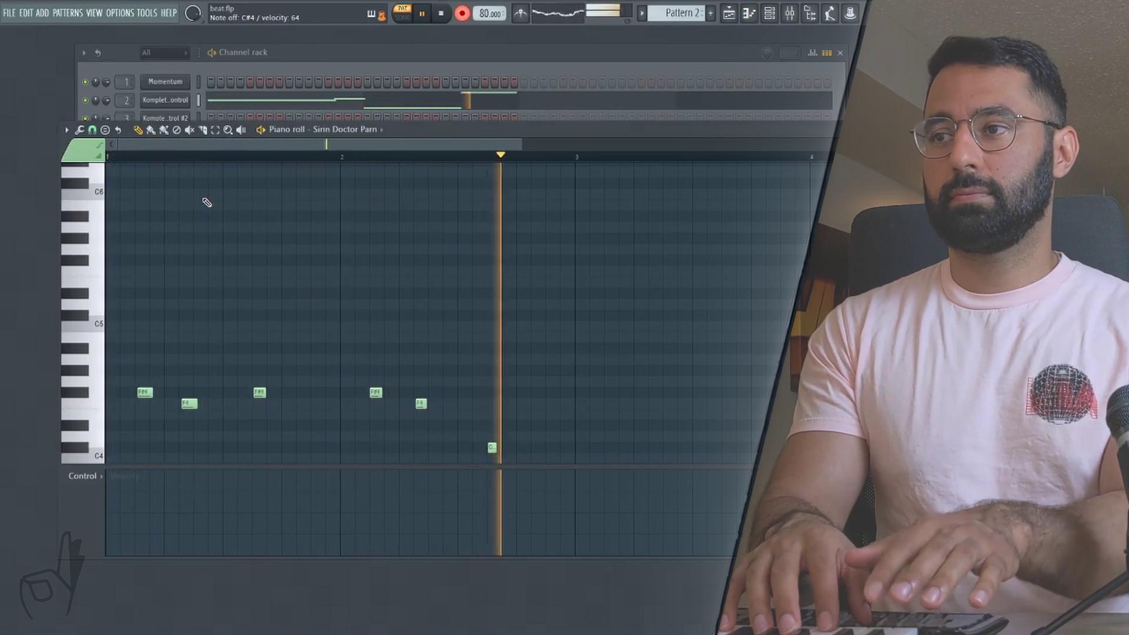
pyautogui.press('space')
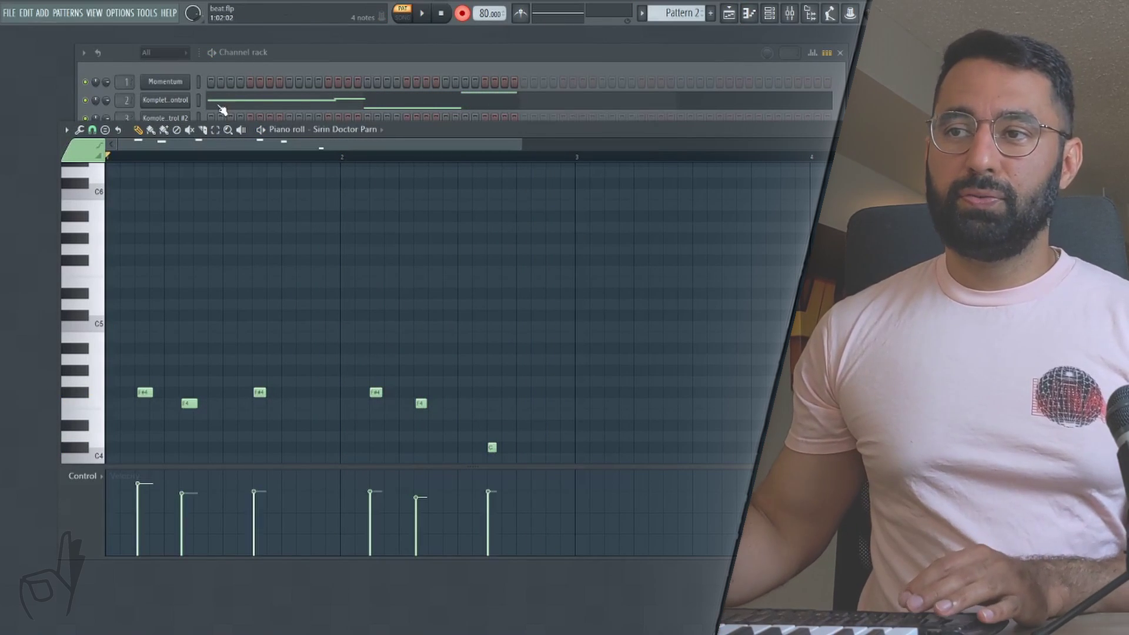
pyautogui.scroll(-2, 287, 279)
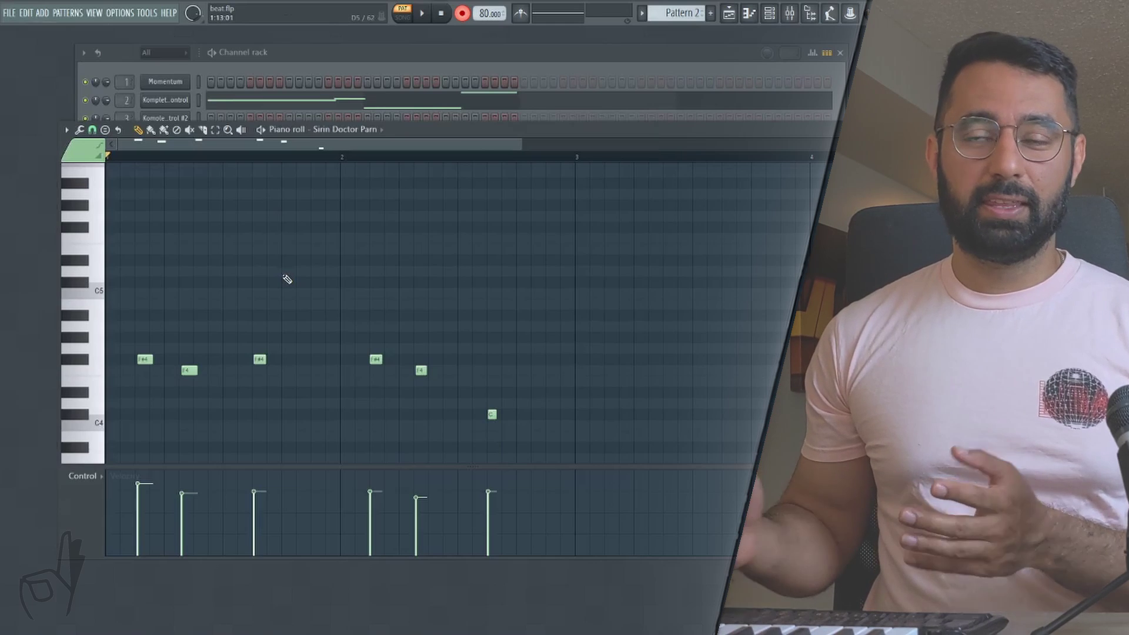
pyautogui.scroll(-4, 287, 279)
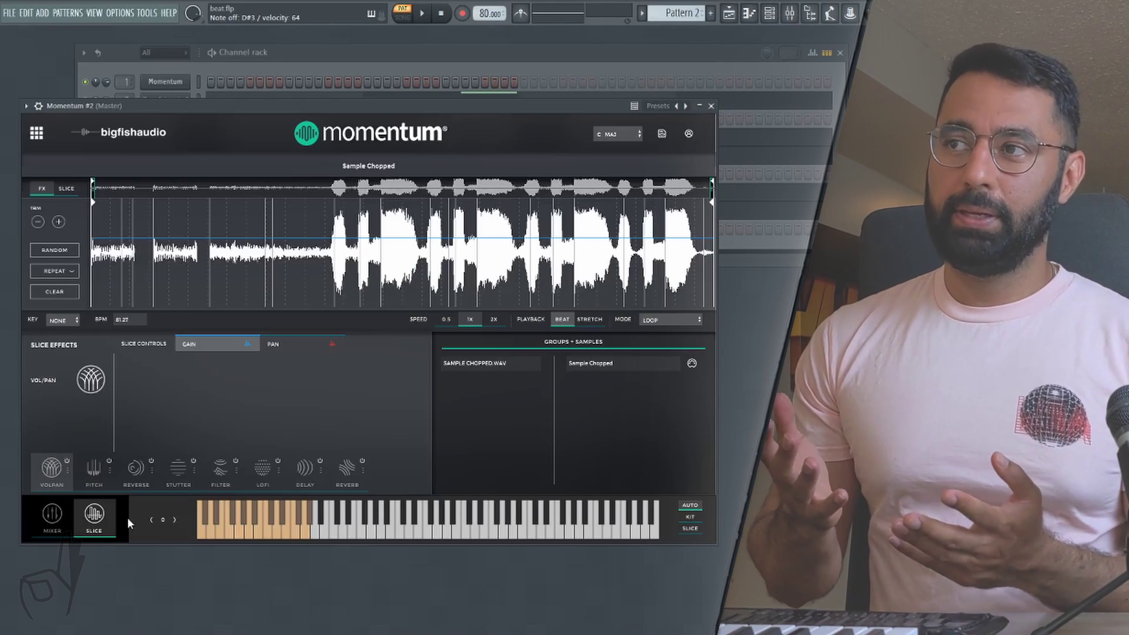
# Record Momentum #2 sample chops on C3, D3 and D#3 into Pattern 2's piano roll.
pyautogui.press('space')
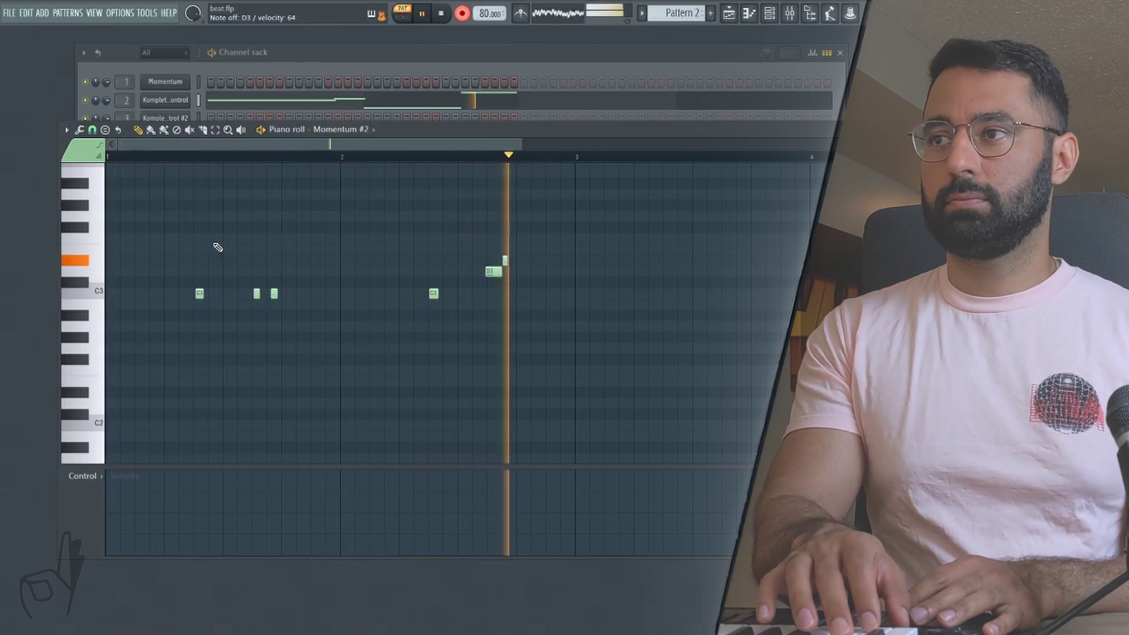
pyautogui.press('space')
# Route Momentum #2 to mixer Insert 6 and review the FabFilter Pro-Q 3 curve in its effects chain.
pyautogui.click(789, 13)
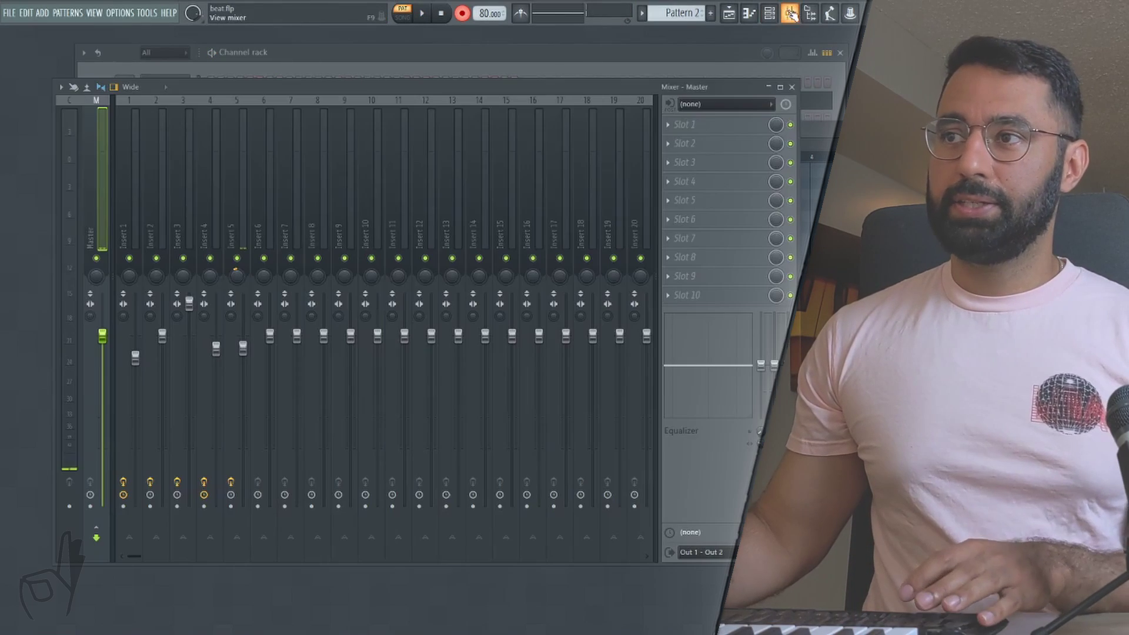
pyautogui.press('Escape')
pyautogui.press('Escape')
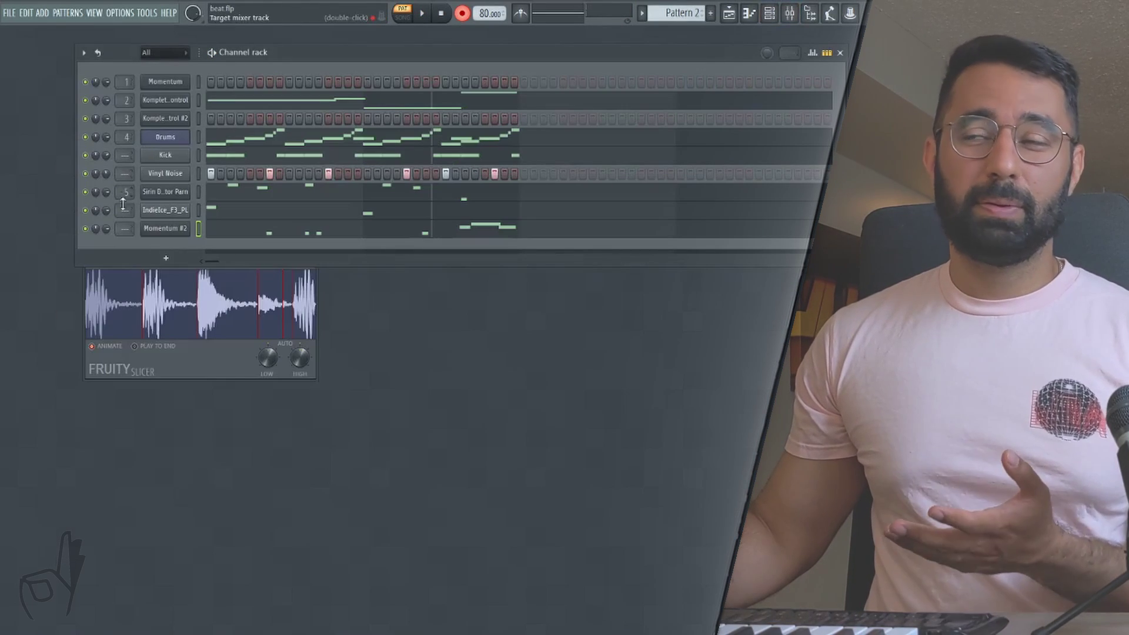
pyautogui.doubleClick(123, 232)
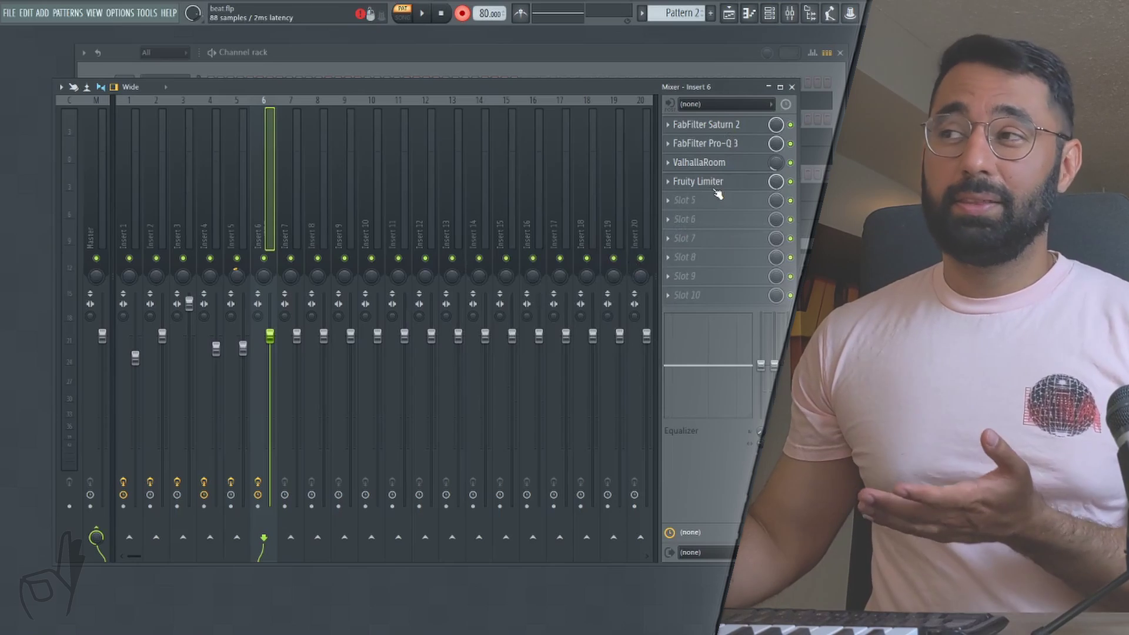
pyautogui.click(726, 144)
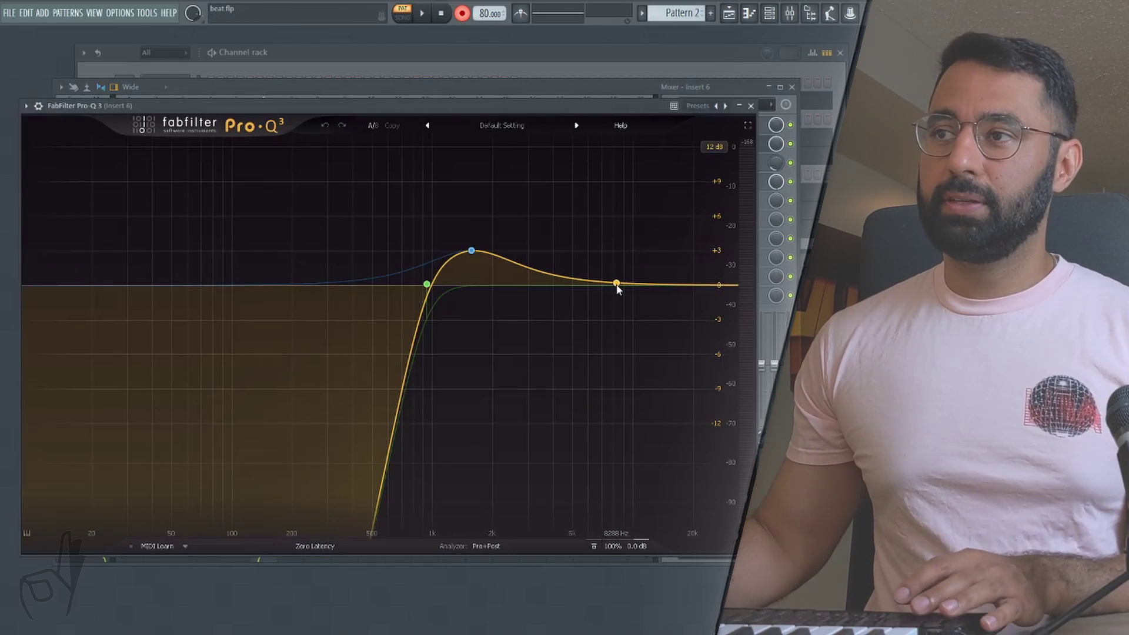
pyautogui.press('Escape')
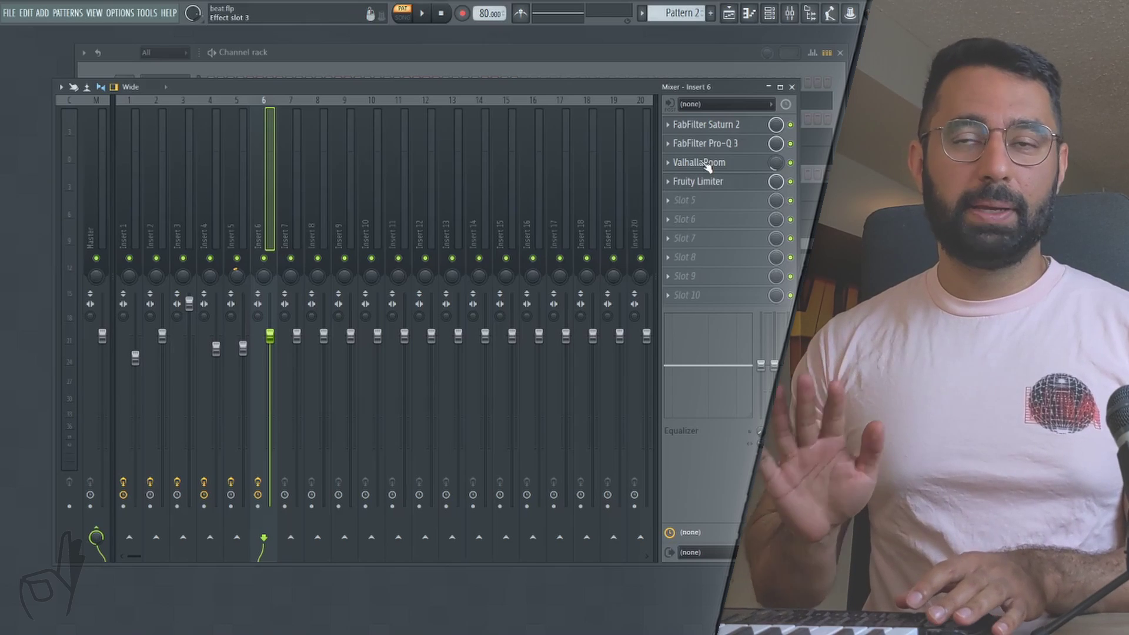
# Open the Momentum #2 notes in the piano roll and audition the processed chops with the beat.
pyautogui.press('F9')
pyautogui.click(234, 234)
pyautogui.press('space')
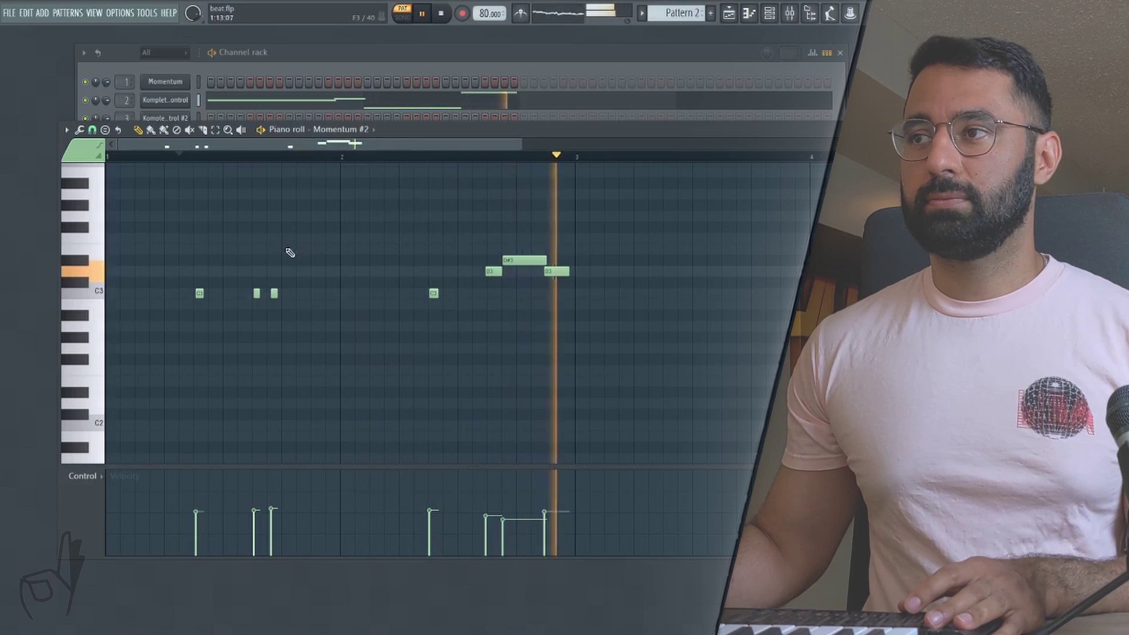
pyautogui.press('space')
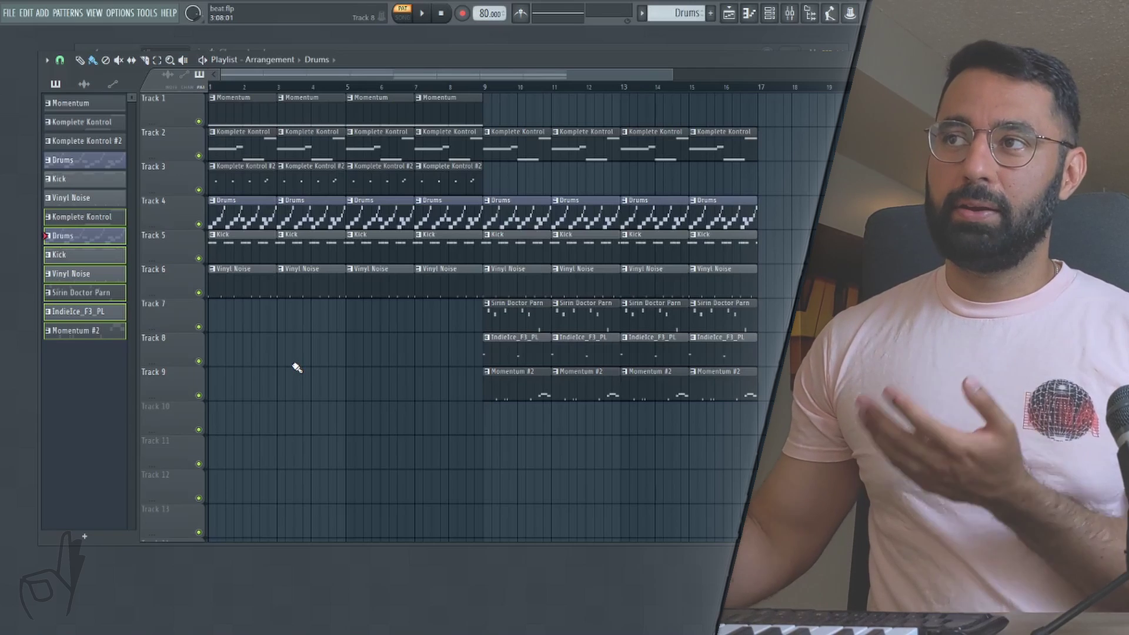
# Highlight each of the two eight-bar sections in the playlist, deselect the clips, and play the transition from bar 7.
pyautogui.moveTo(457, 329); pyautogui.dragTo(196, 105)
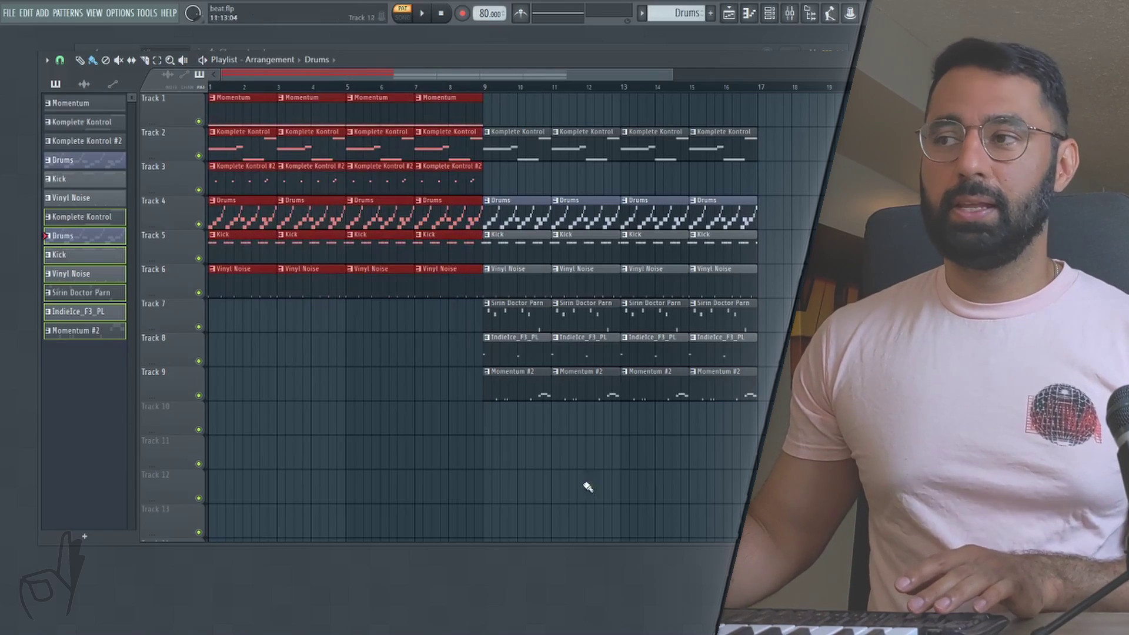
pyautogui.moveTo(514, 463); pyautogui.dragTo(824, 126)
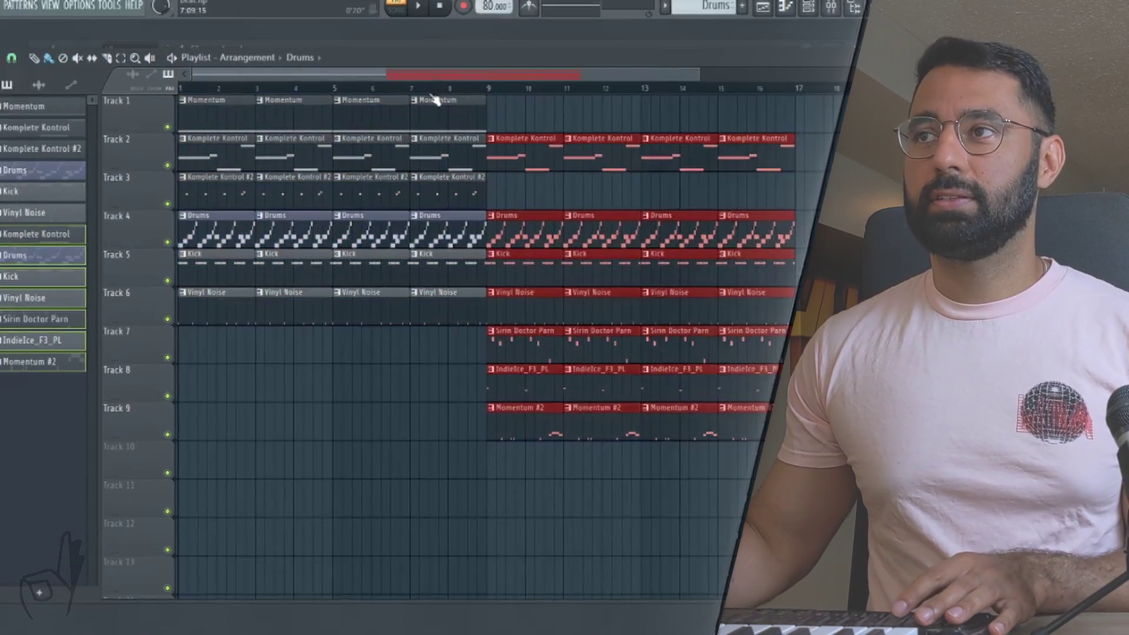
pyautogui.click(426, 88)
pyautogui.press('space')
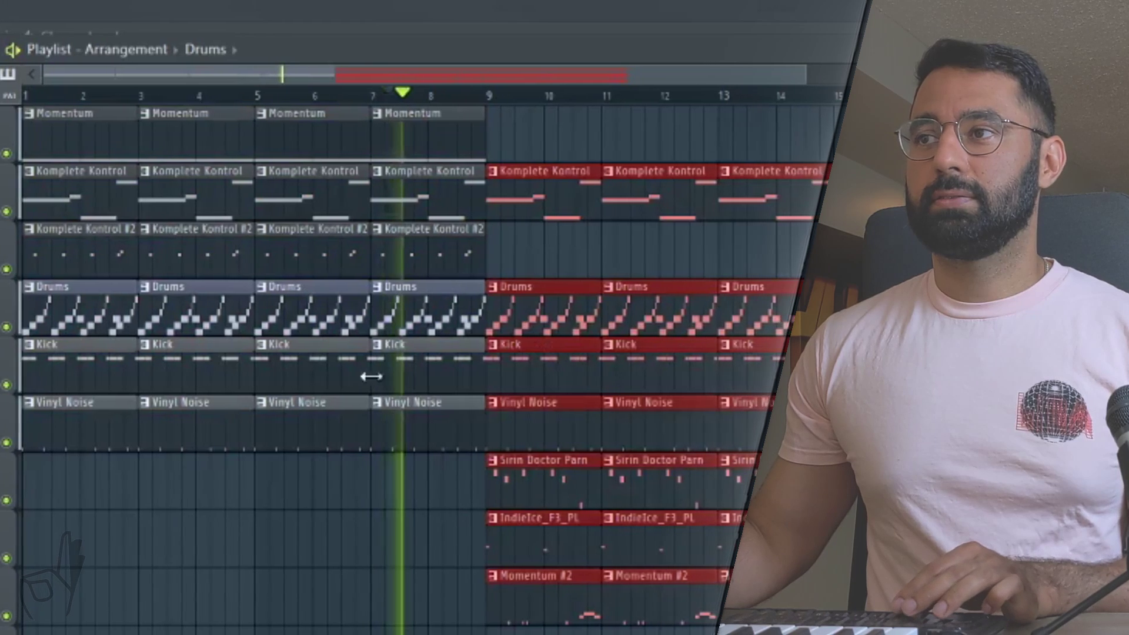
pyautogui.keyDown('ctrl'); pyautogui.click(343, 547); pyautogui.keyUp('ctrl')
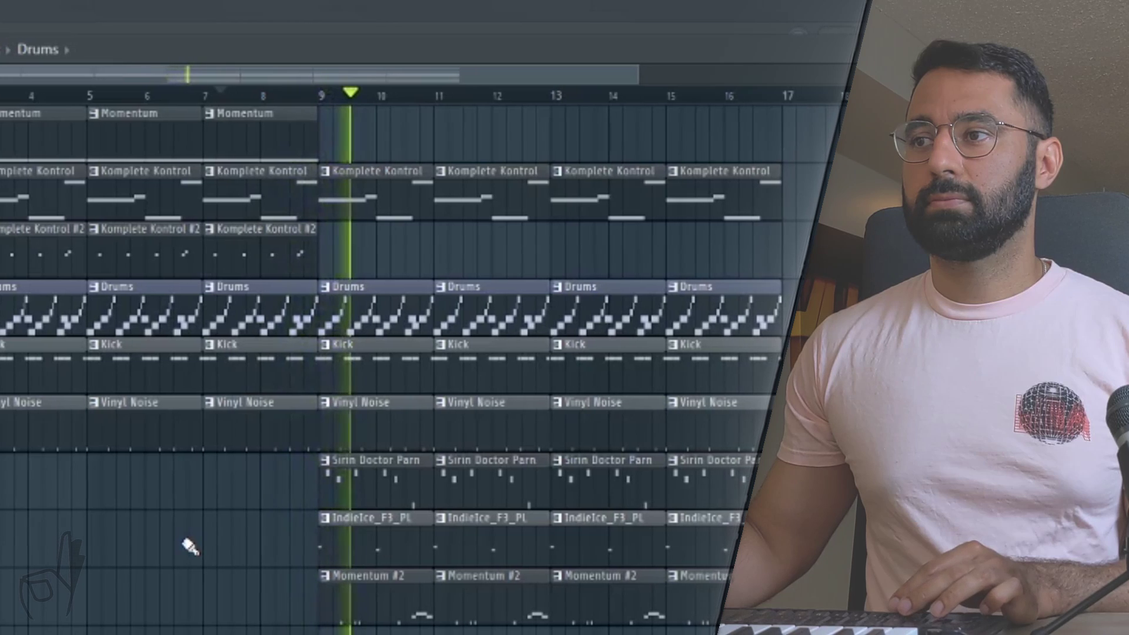
pyautogui.press('space')
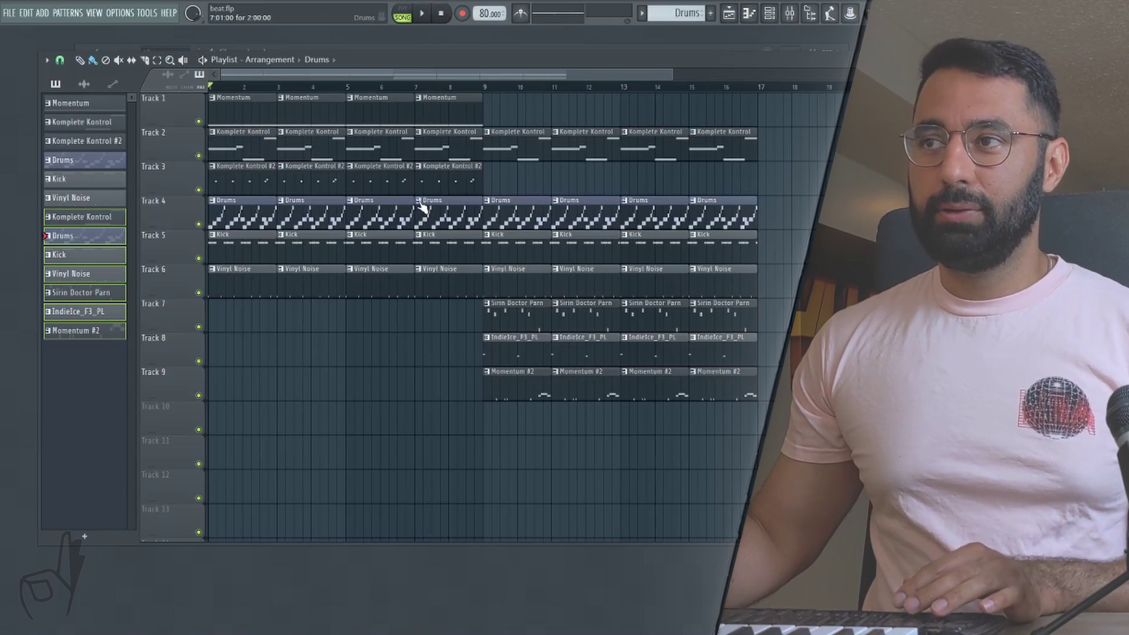
# Make the Track 4 Drums clip at bar 7 unique, open it for editing, and audition it.
pyautogui.click(418, 201)
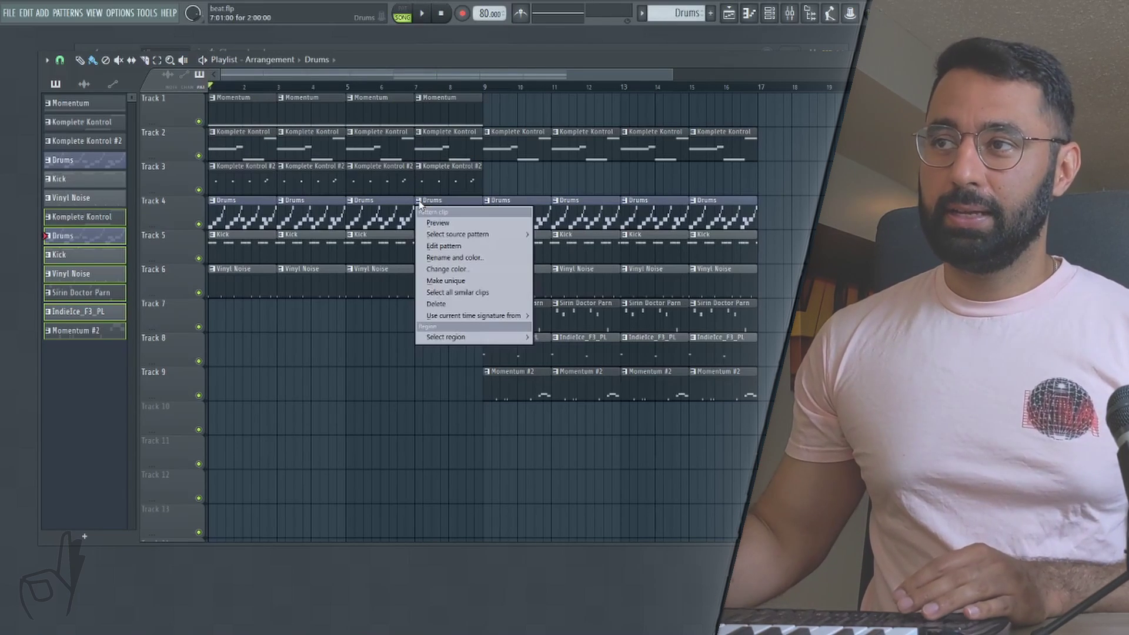
pyautogui.click(461, 227)
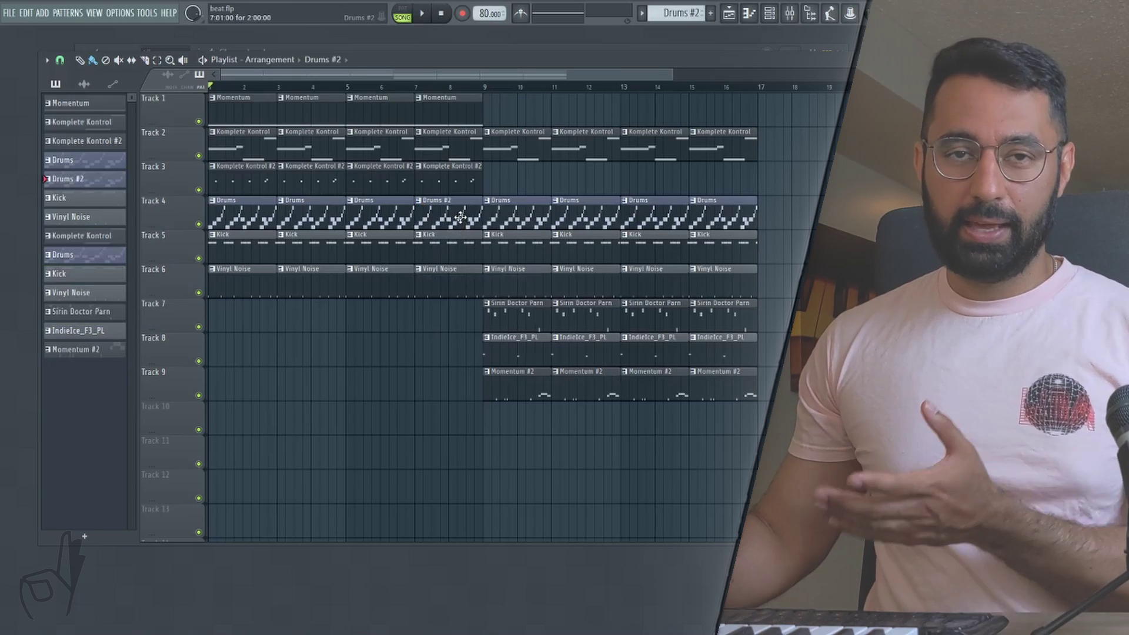
pyautogui.doubleClick(461, 217)
pyautogui.press('space')
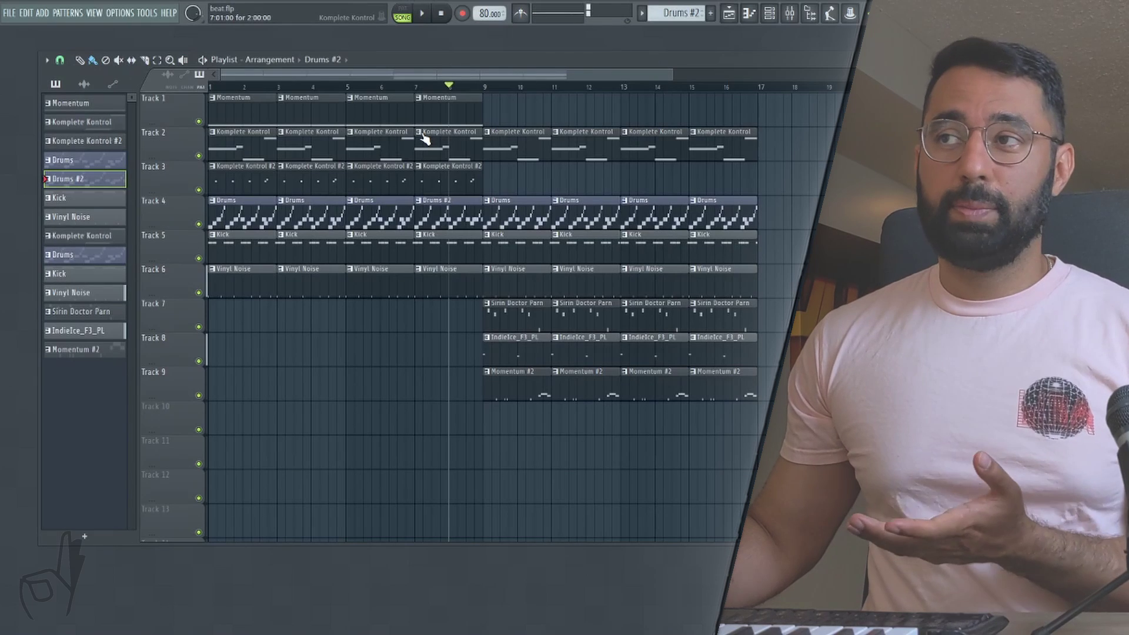
# Make the Track 2 Komplete Kontrol clip at bar 7 unique, open it for editing, and audition the variation.
pyautogui.rightClick(422, 137)
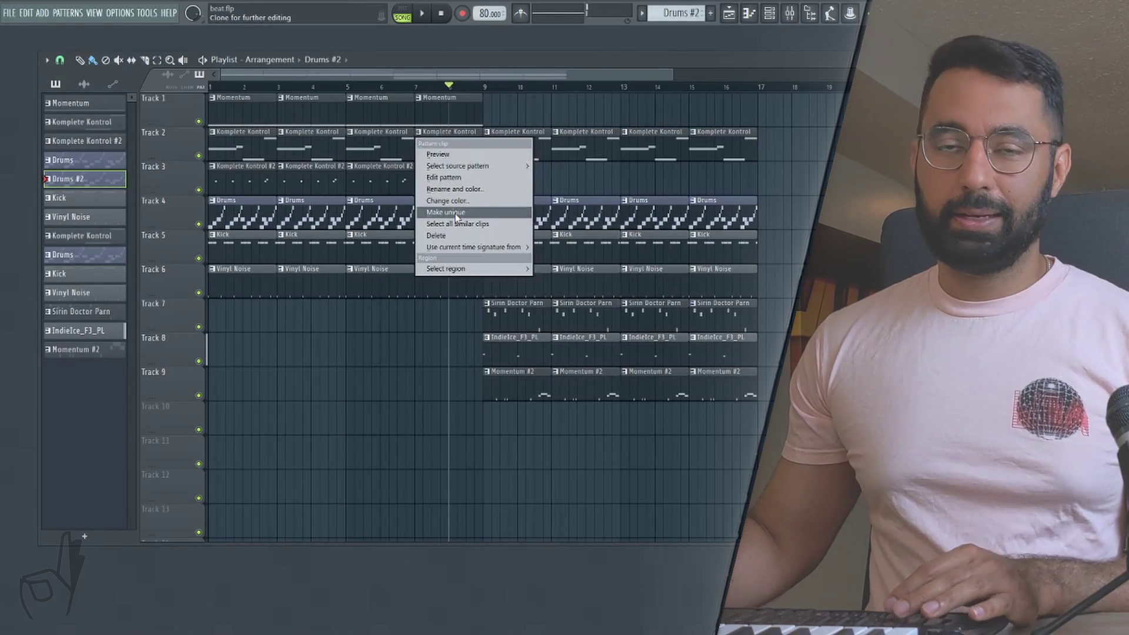
pyautogui.click(457, 217)
pyautogui.doubleClick(457, 156)
pyautogui.press('space')
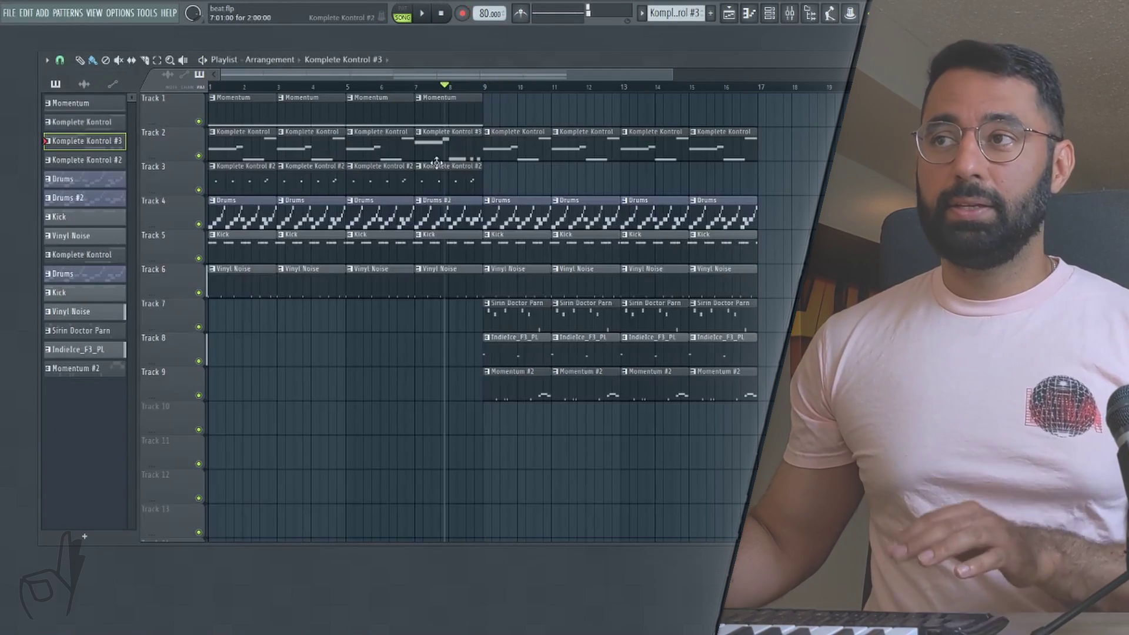
# Make the Track 4 Drums clip at bar 9 unique, open its notes, and audition the transition into the second section.
pyautogui.rightClick(485, 207)
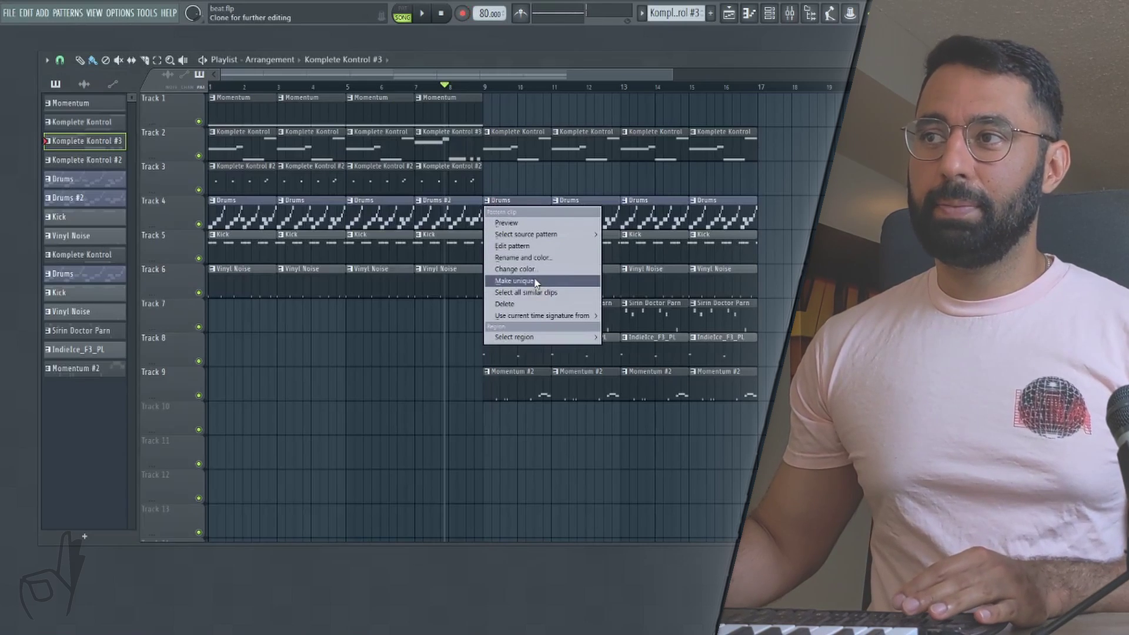
pyautogui.click(537, 281)
pyautogui.doubleClick(505, 219)
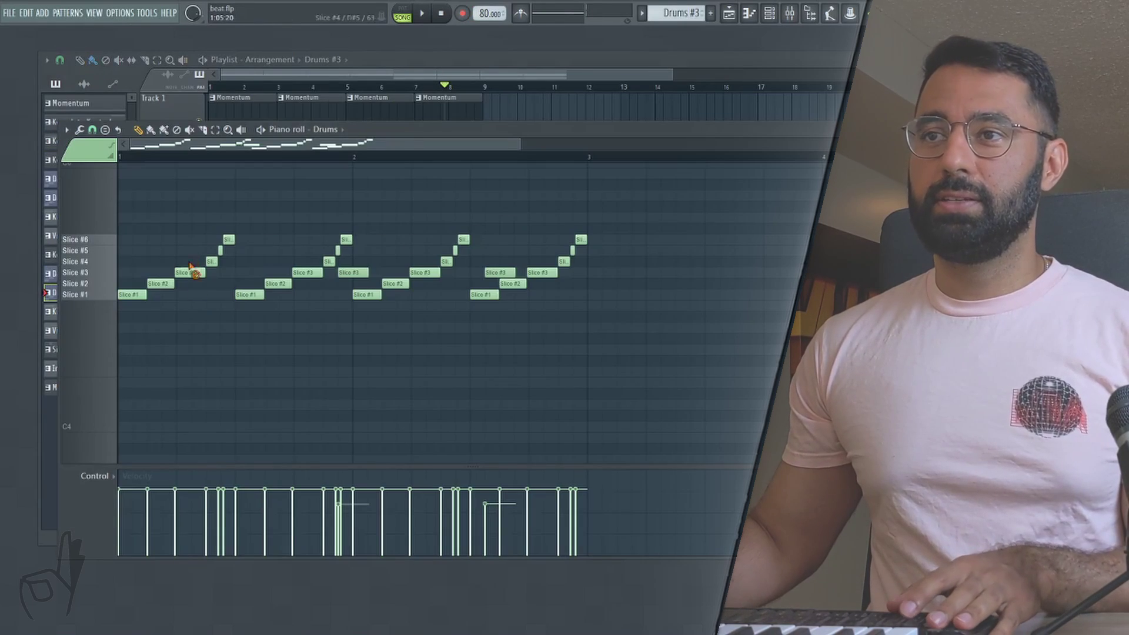
pyautogui.press('F7')
pyautogui.press('space')
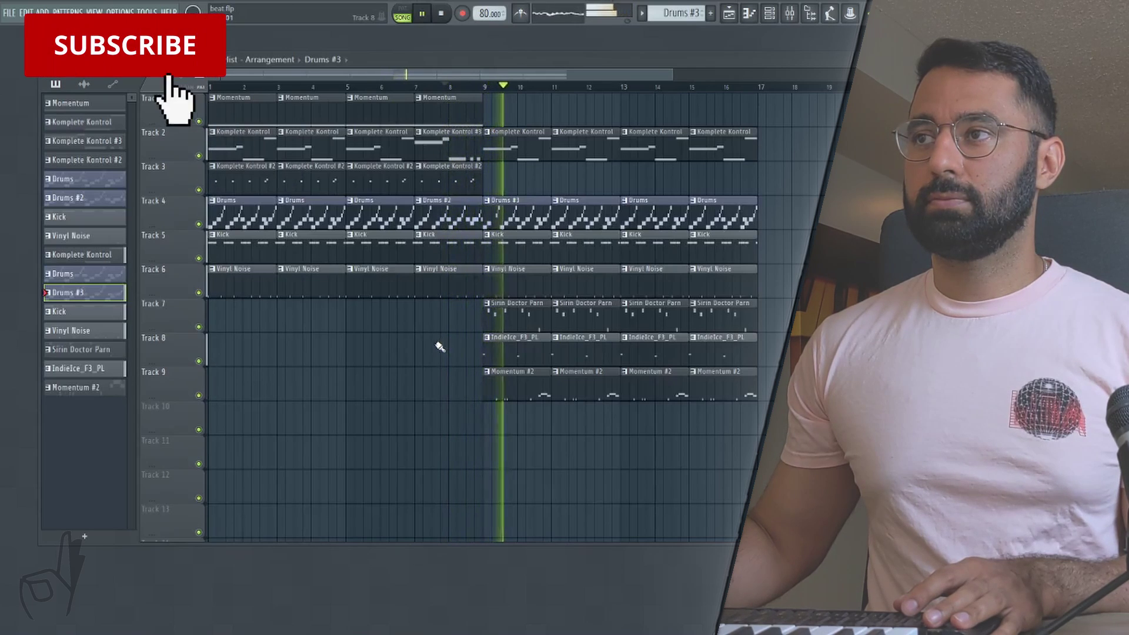
pyautogui.press('space')
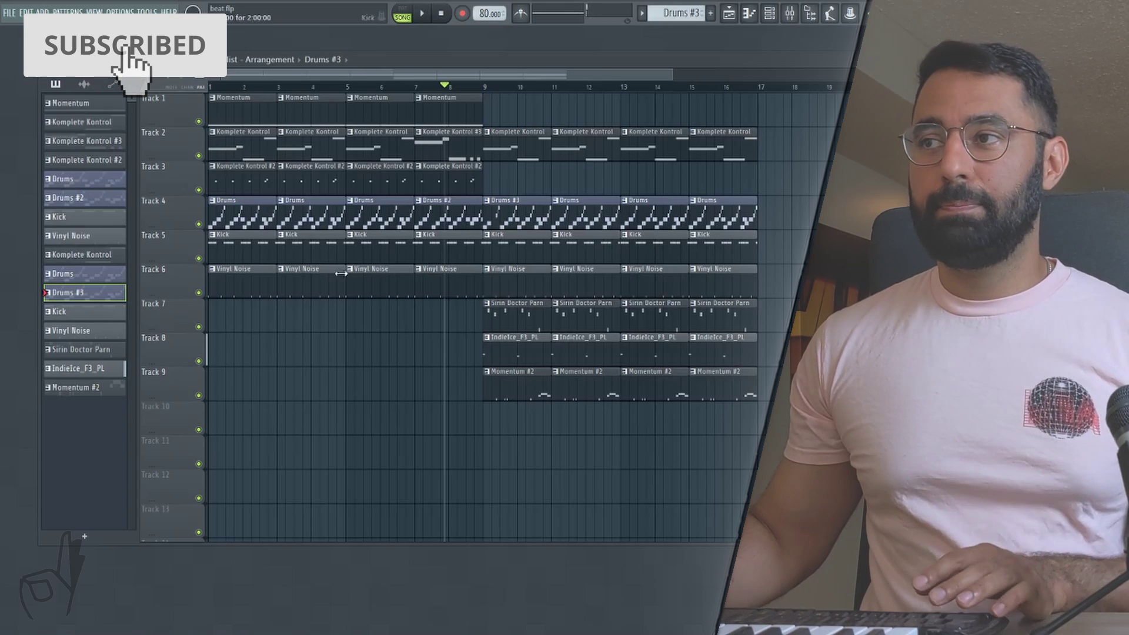
# Highlight all clips of the second section, starting at bar 9, and deselect them.
pyautogui.moveTo(511, 400); pyautogui.dragTo(734, 166)
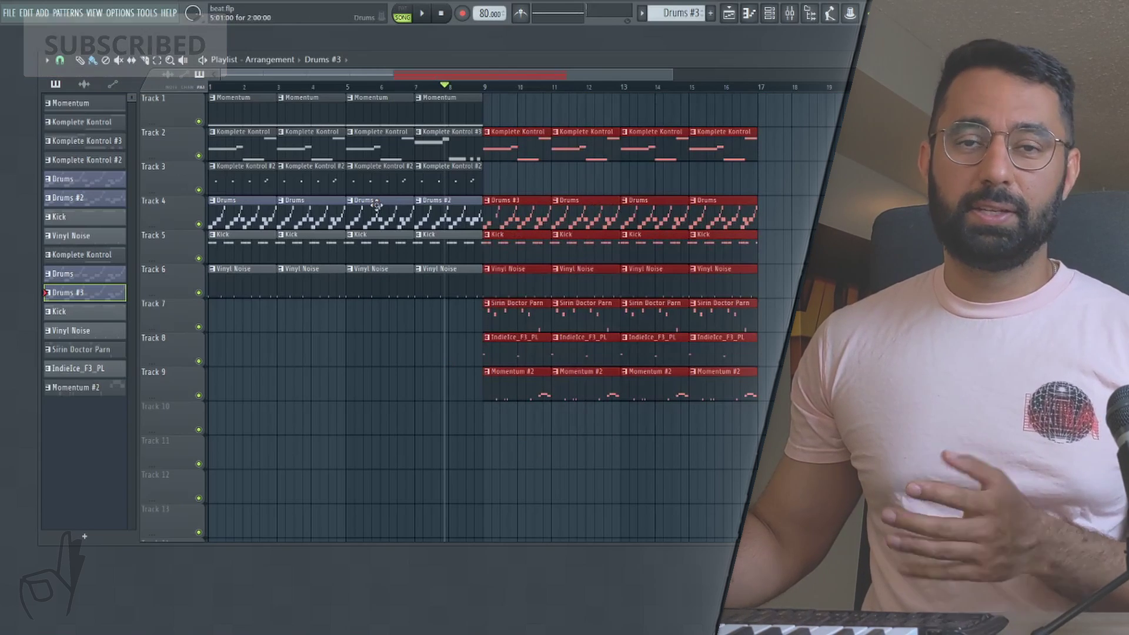
pyautogui.click(534, 115)
pyautogui.moveTo(509, 125); pyautogui.dragTo(458, 119)
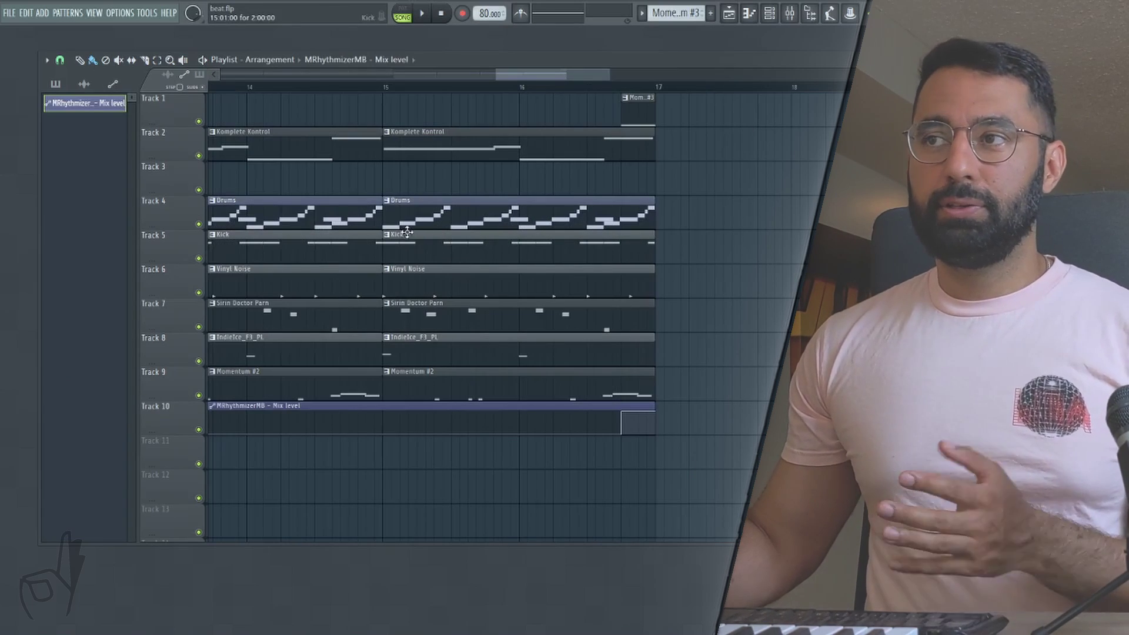
# Make the Track 4 Drums clip at bar 15 unique and audition the end of the second section from bar 15.
pyautogui.click(389, 201)
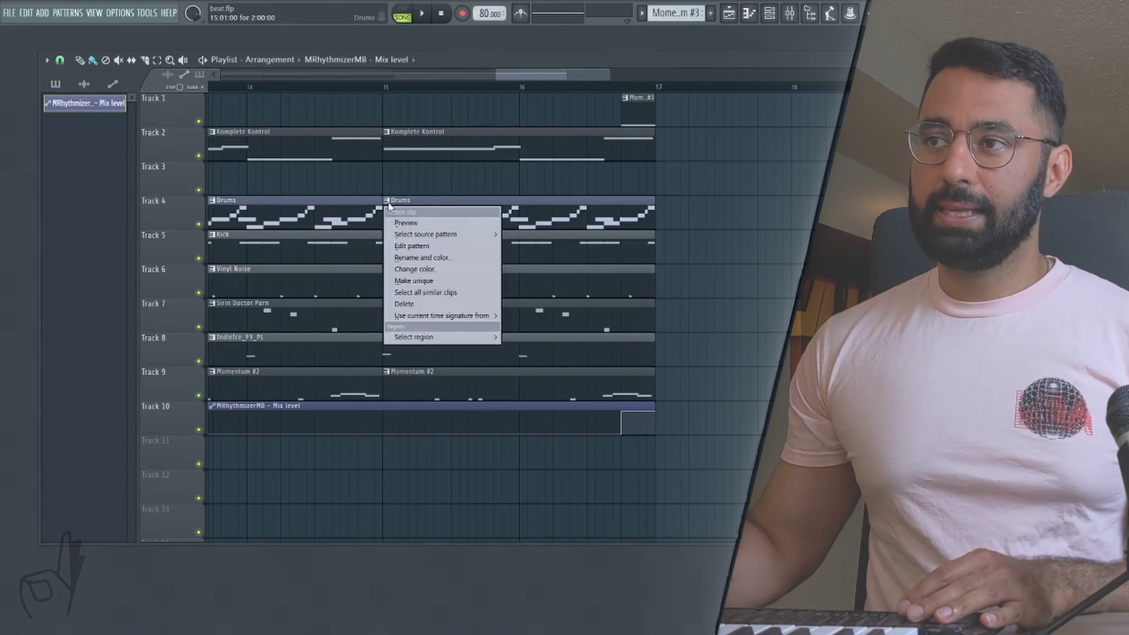
pyautogui.click(430, 280)
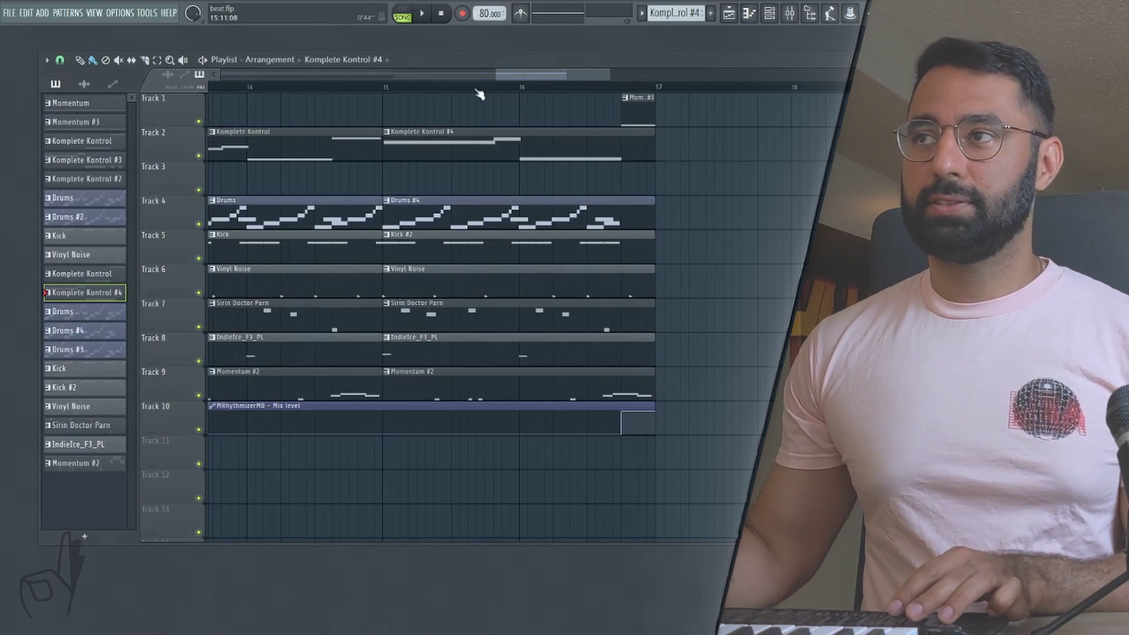
pyautogui.click(491, 89)
pyautogui.press('space')
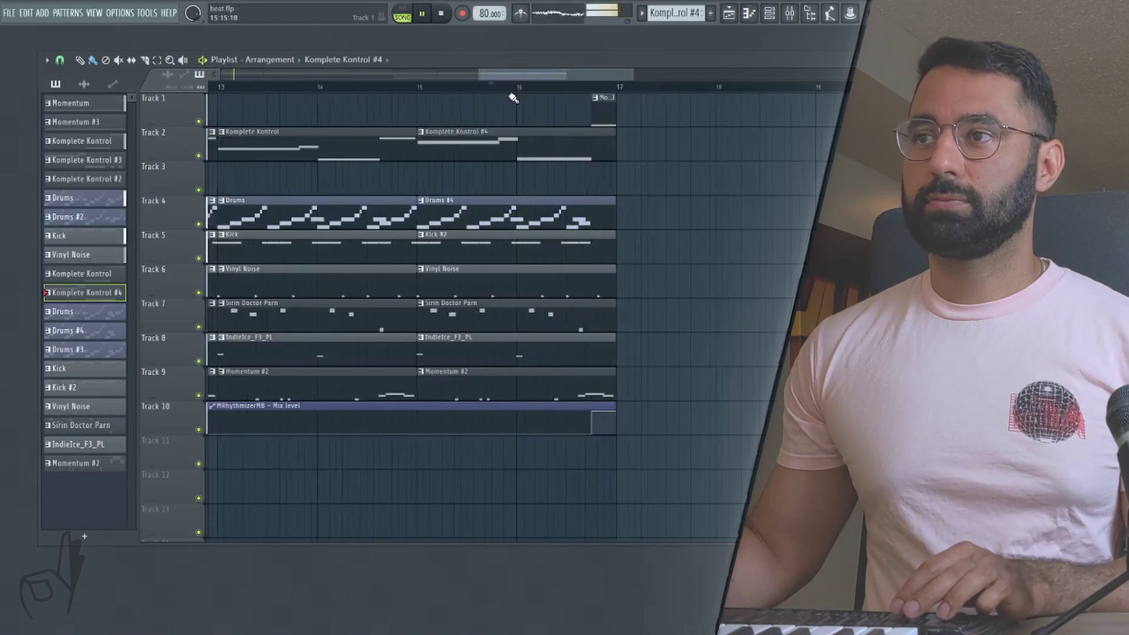
pyautogui.click(28, 71)
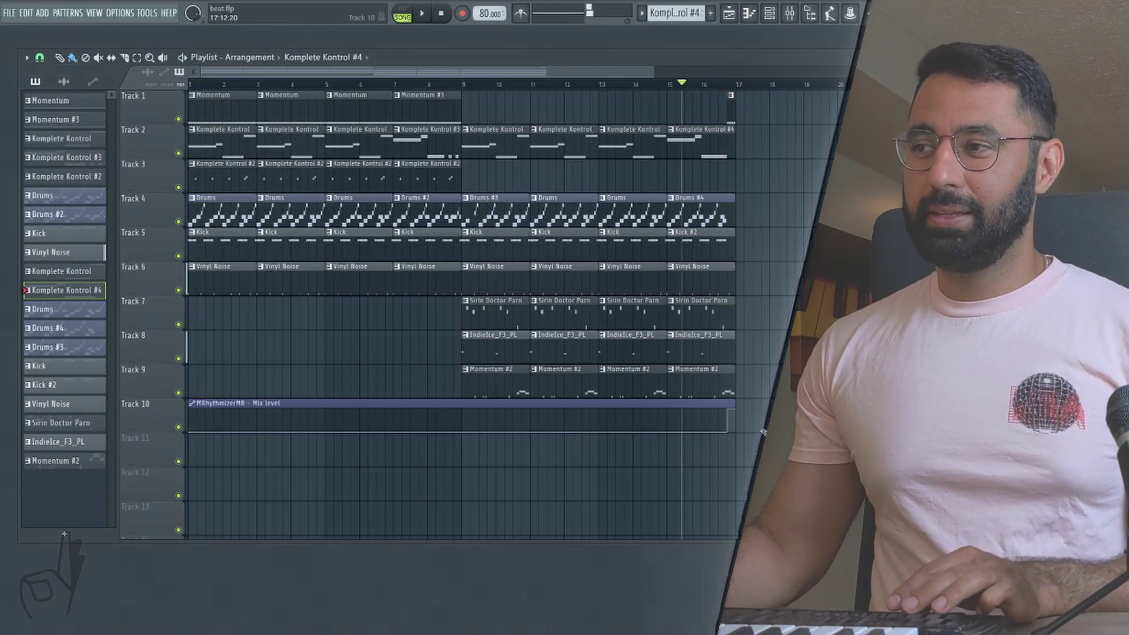
# Inspect the transition after bar 16 and open the Momentum #4 clip on Track 9 at bar 17.
pyautogui.scroll(4, 753, 429)
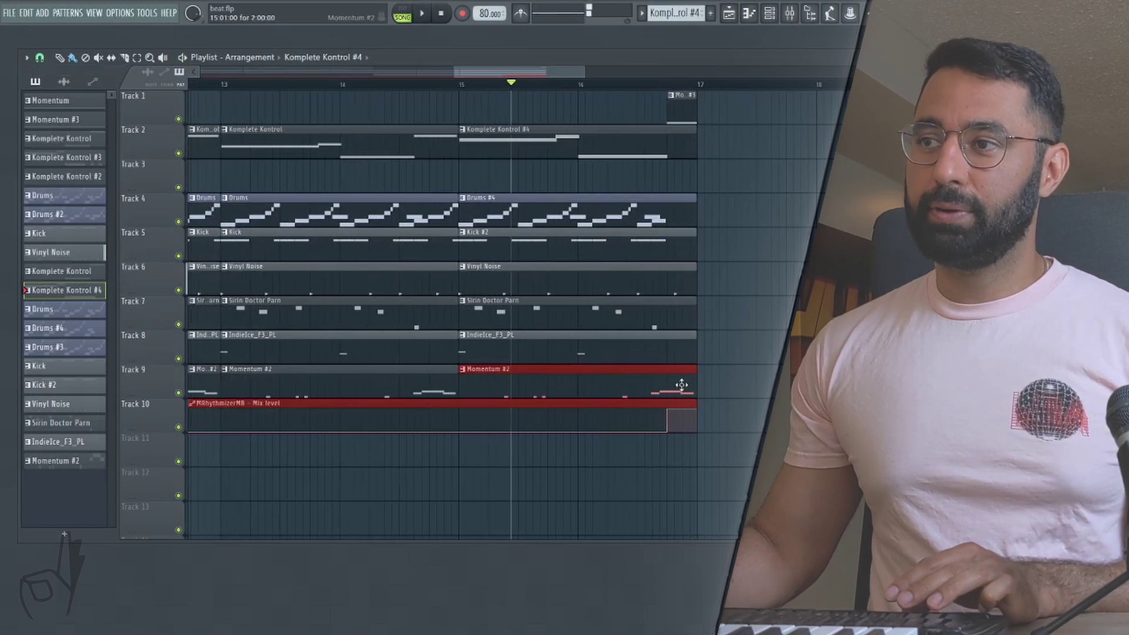
pyautogui.scroll(2, 724, 388)
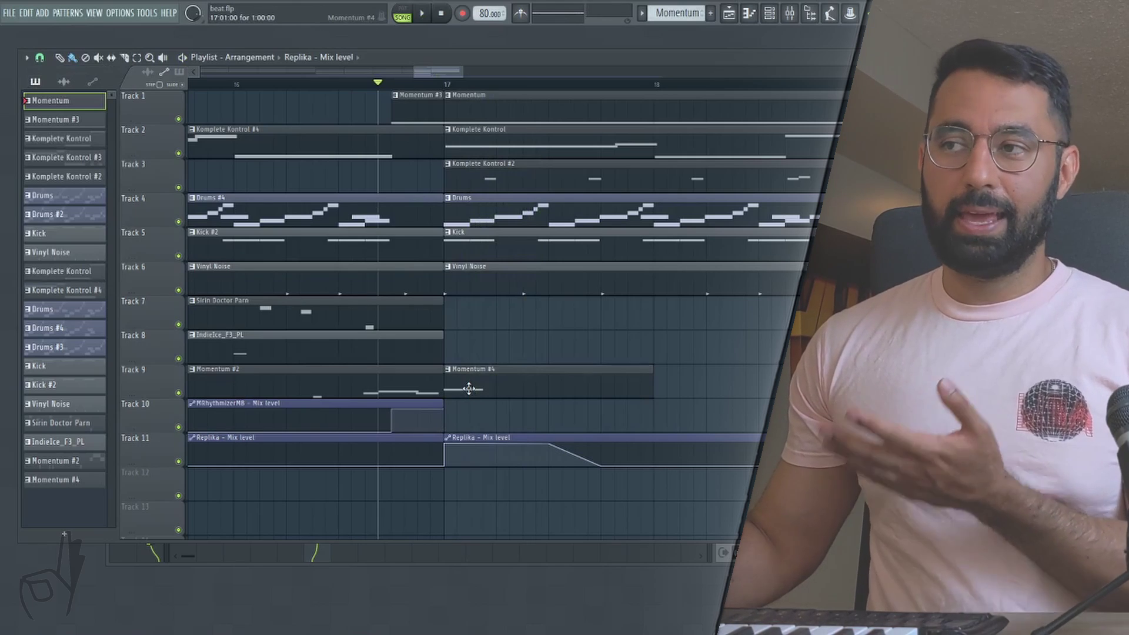
pyautogui.doubleClick(469, 389)
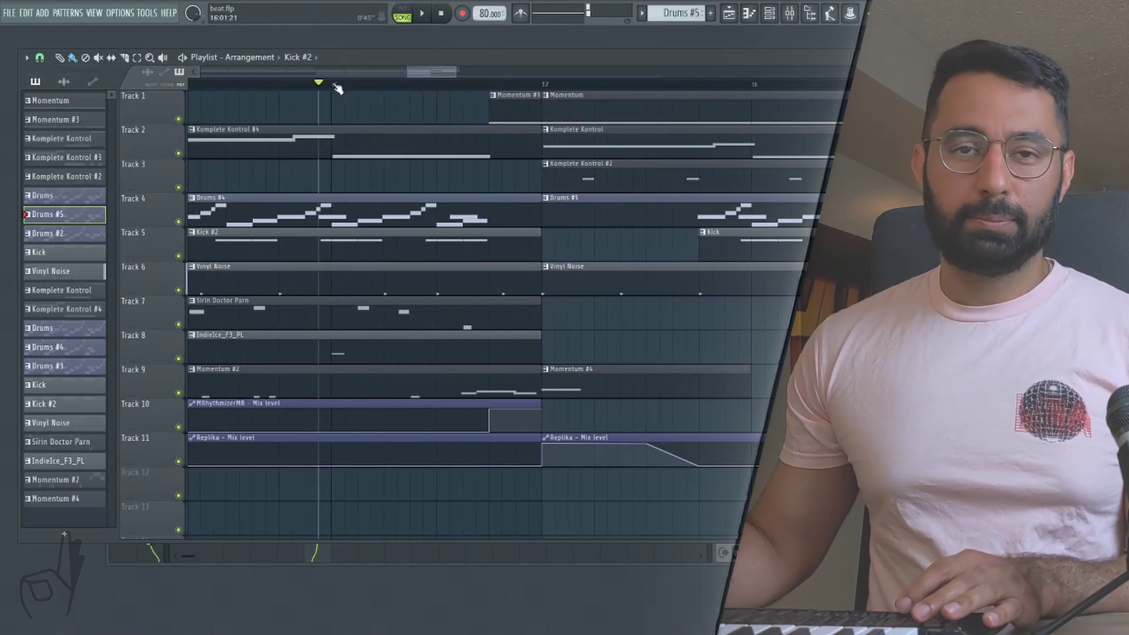
# Play the transition into bar 17, starting shortly before bar 16.
pyautogui.click(243, 84)
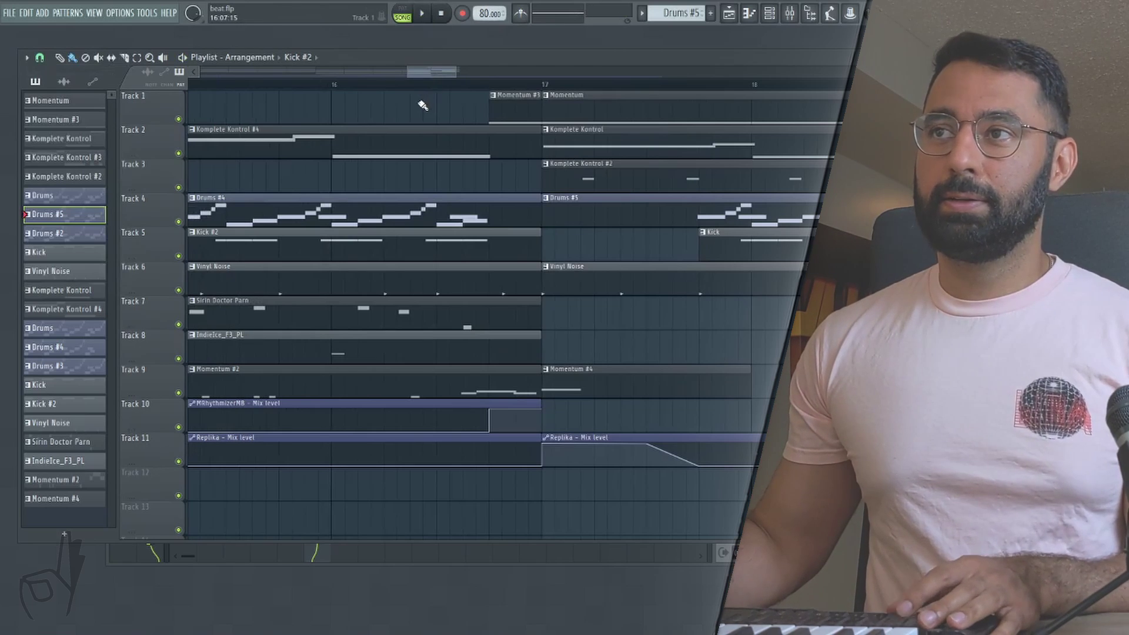
pyautogui.press('space')
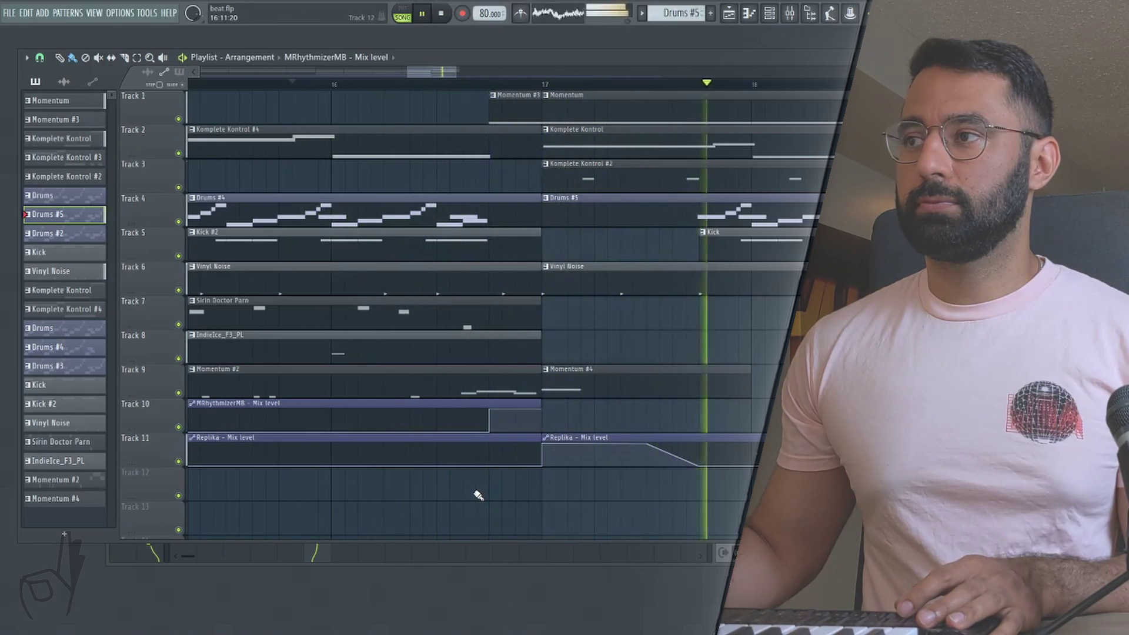
pyautogui.press('space')
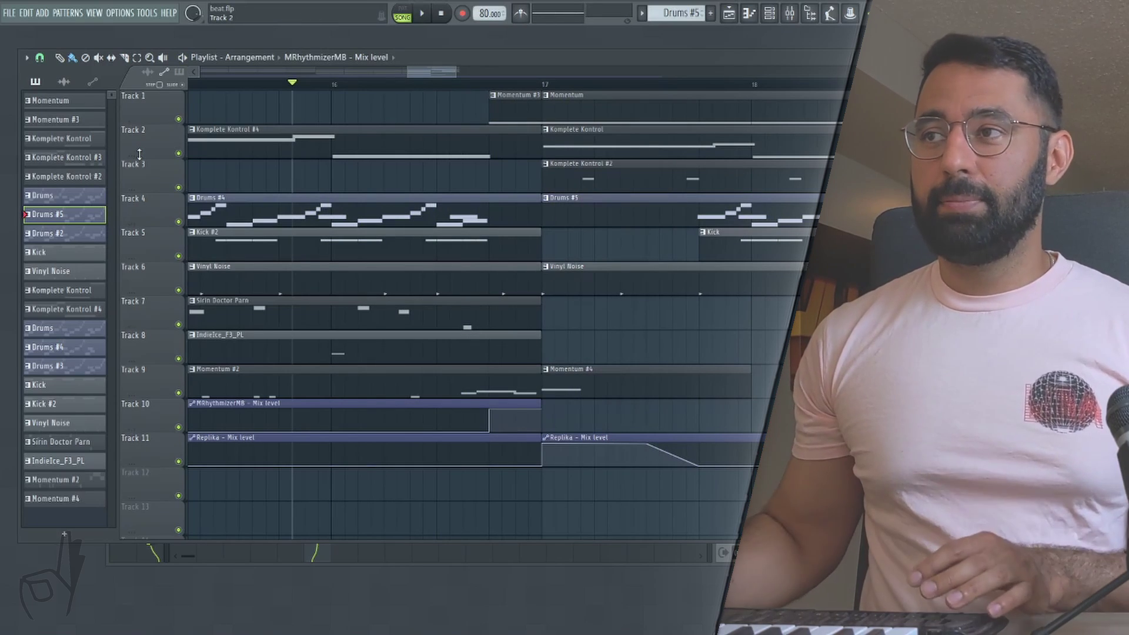
# Make the Track 2 Komplete Kontrol clip at bar 3 unique.
pyautogui.moveTo(420, 73); pyautogui.dragTo(403, 73)
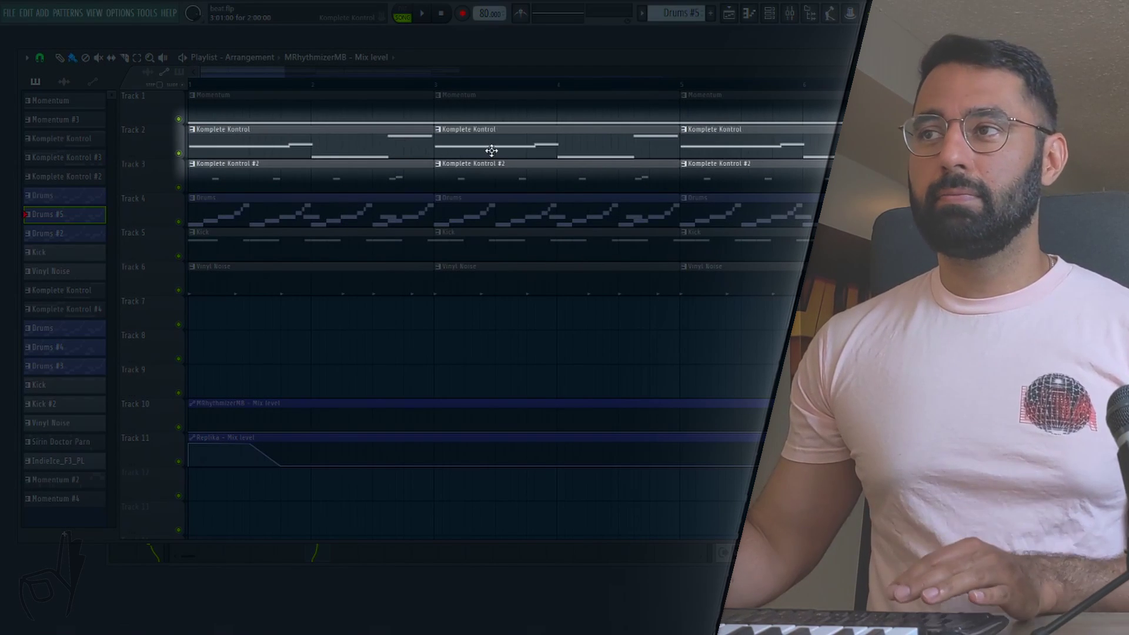
pyautogui.rightClick(444, 137)
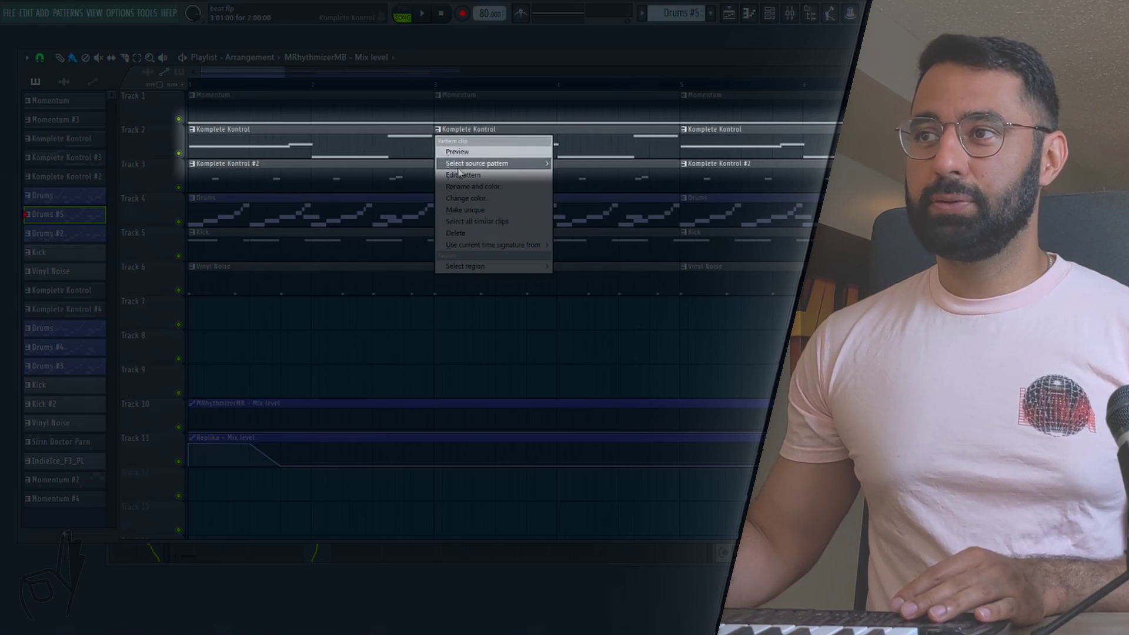
pyautogui.click(472, 211)
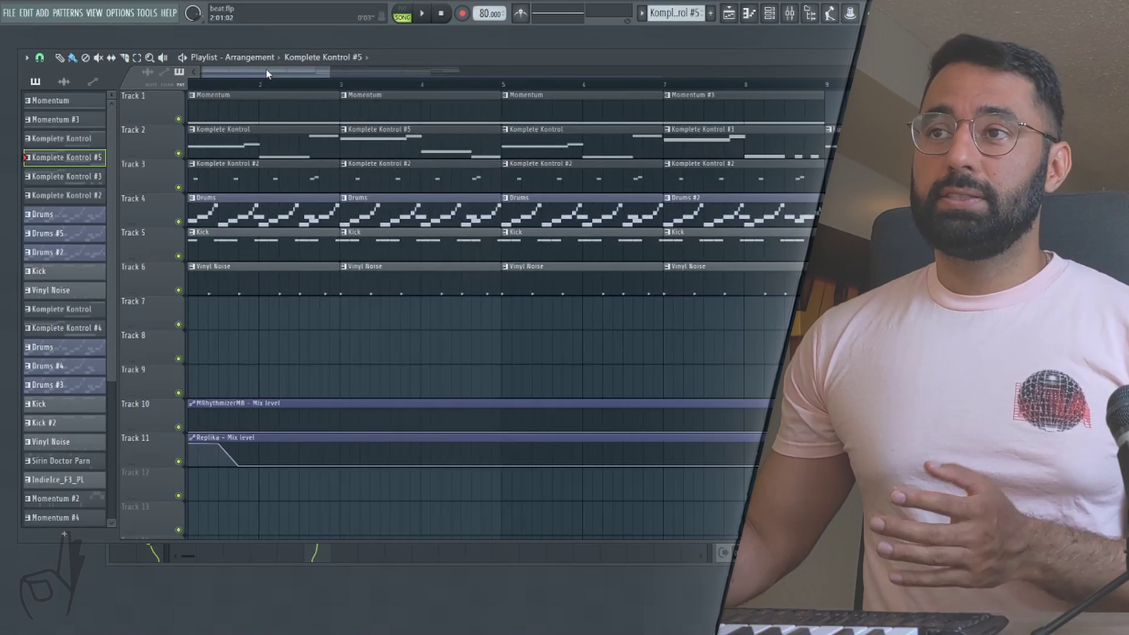
# Open the Track 3 Komplete Kontrol clip at bar 3, lower its last note to F5, and audition the change.
pyautogui.moveTo(267, 73); pyautogui.dragTo(264, 73)
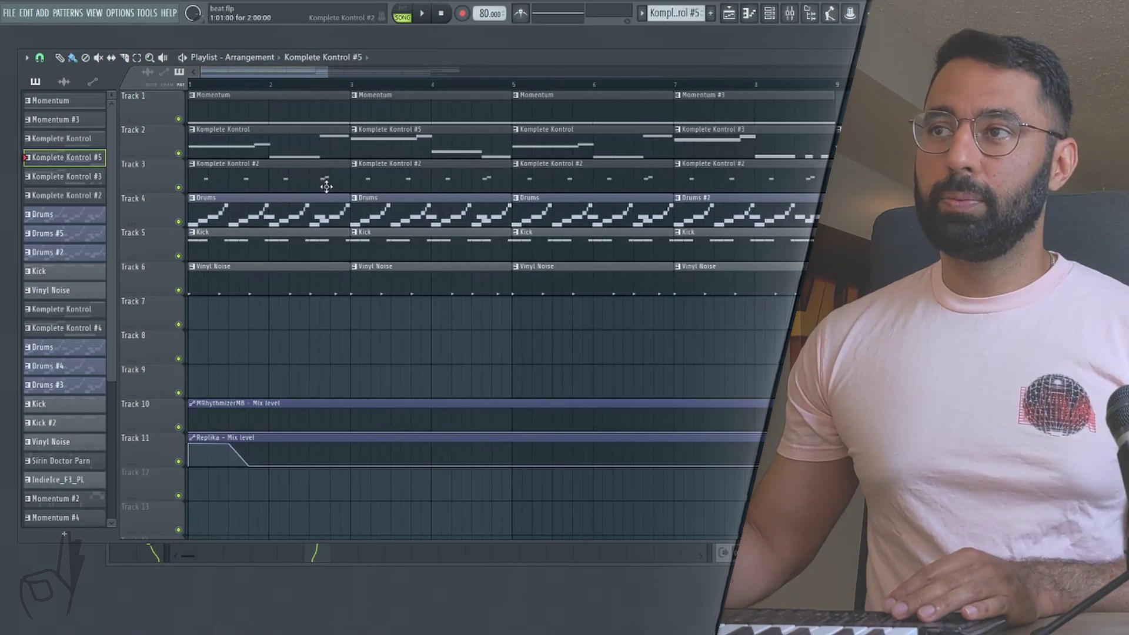
pyautogui.doubleClick(392, 172)
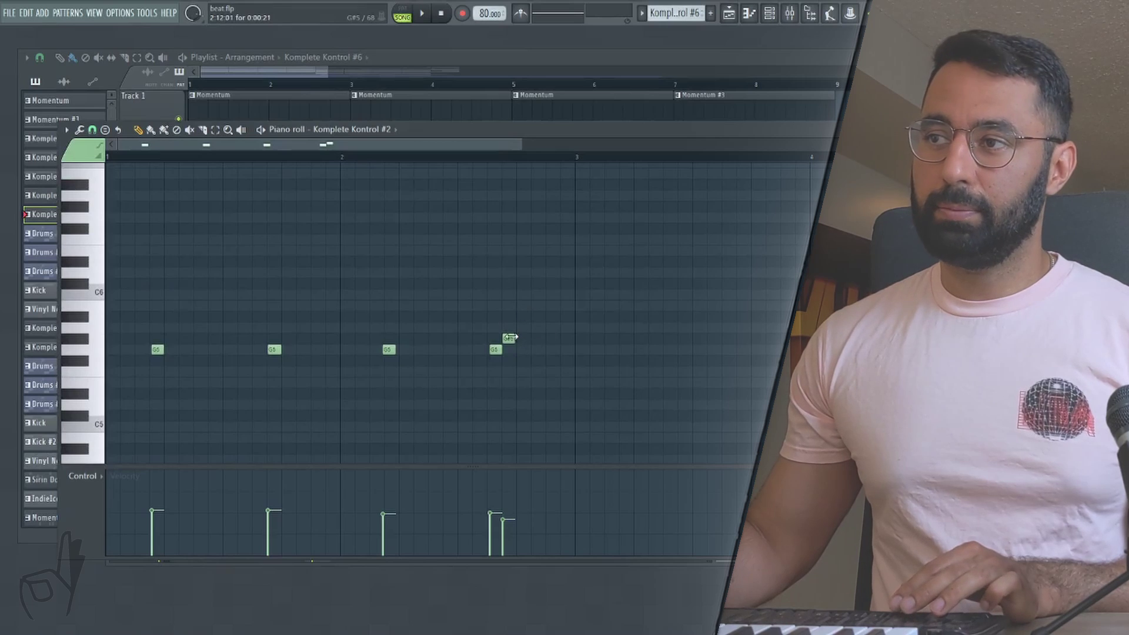
pyautogui.moveTo(508, 337); pyautogui.dragTo(509, 372)
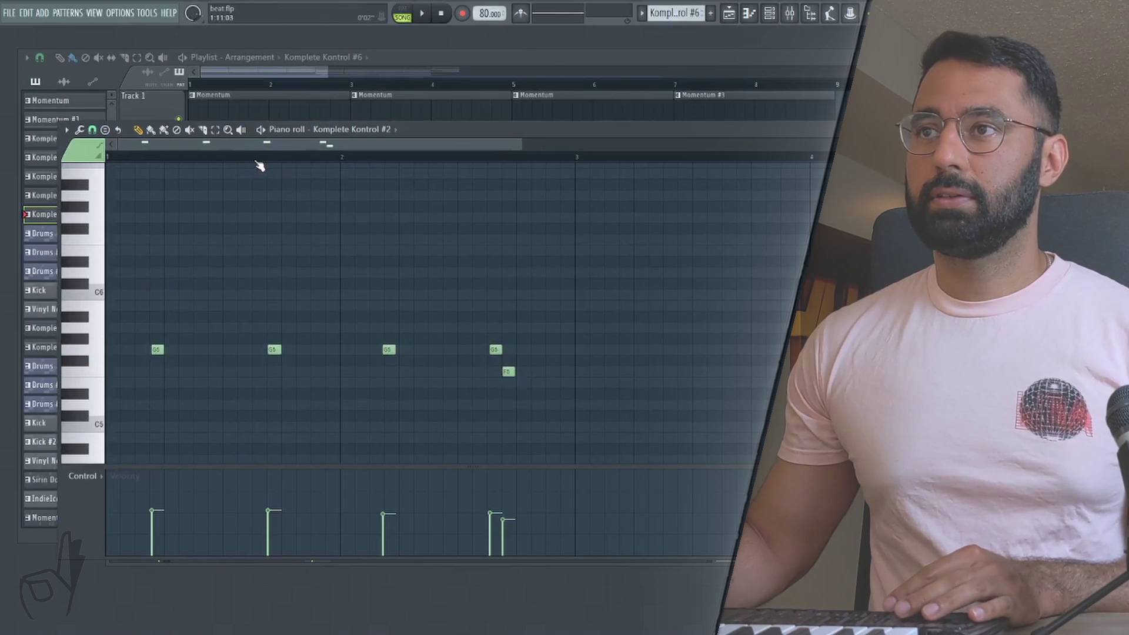
pyautogui.press('space')
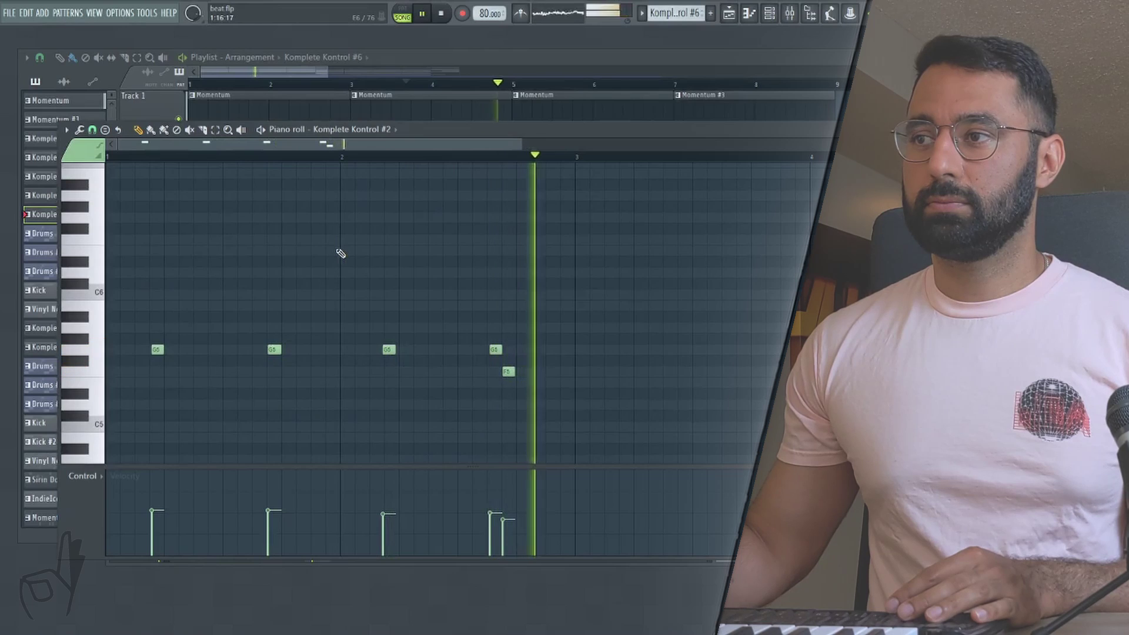
pyautogui.press('space')
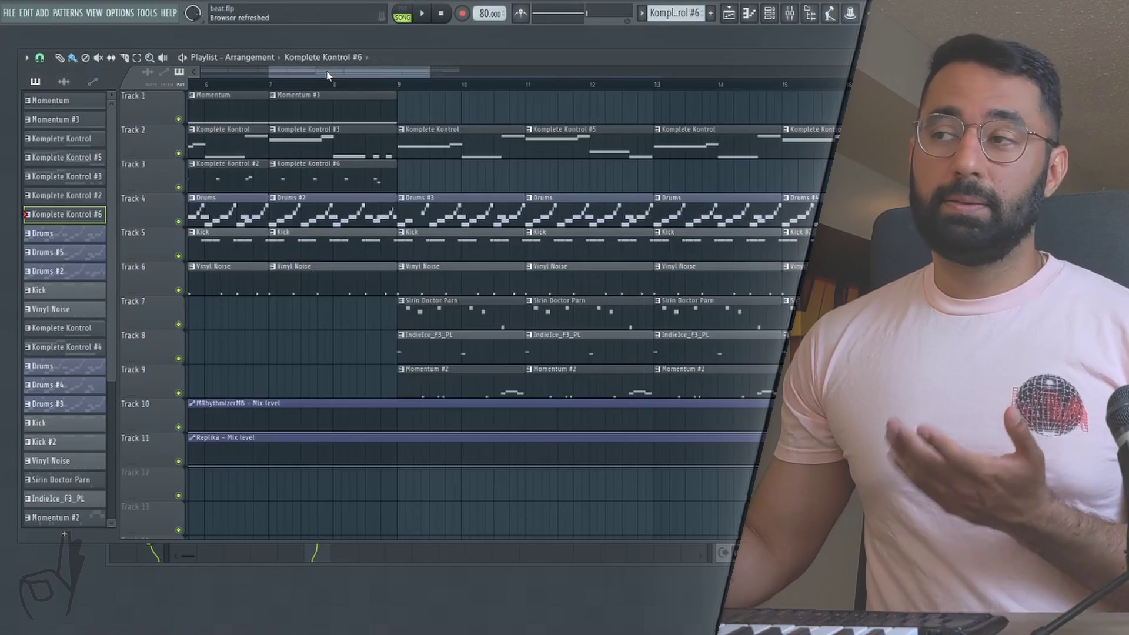
# Make the Track 7 Sirin Doctor Parn clip at bar 11 unique and open its notes for editing.
pyautogui.moveTo(376, 73); pyautogui.dragTo(358, 73)
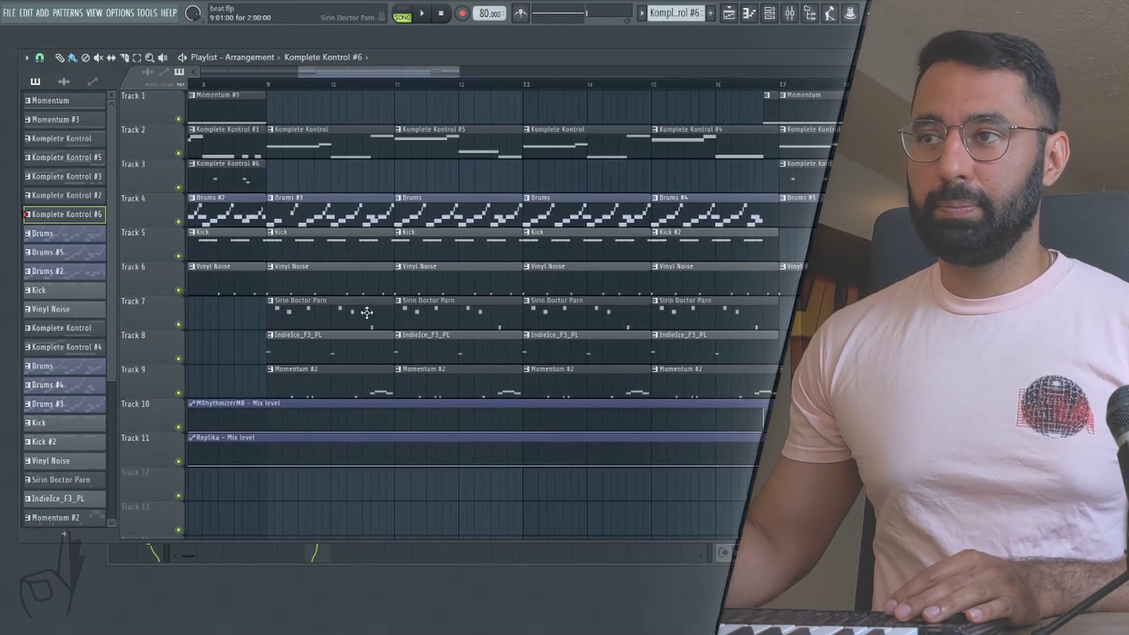
pyautogui.rightClick(398, 305)
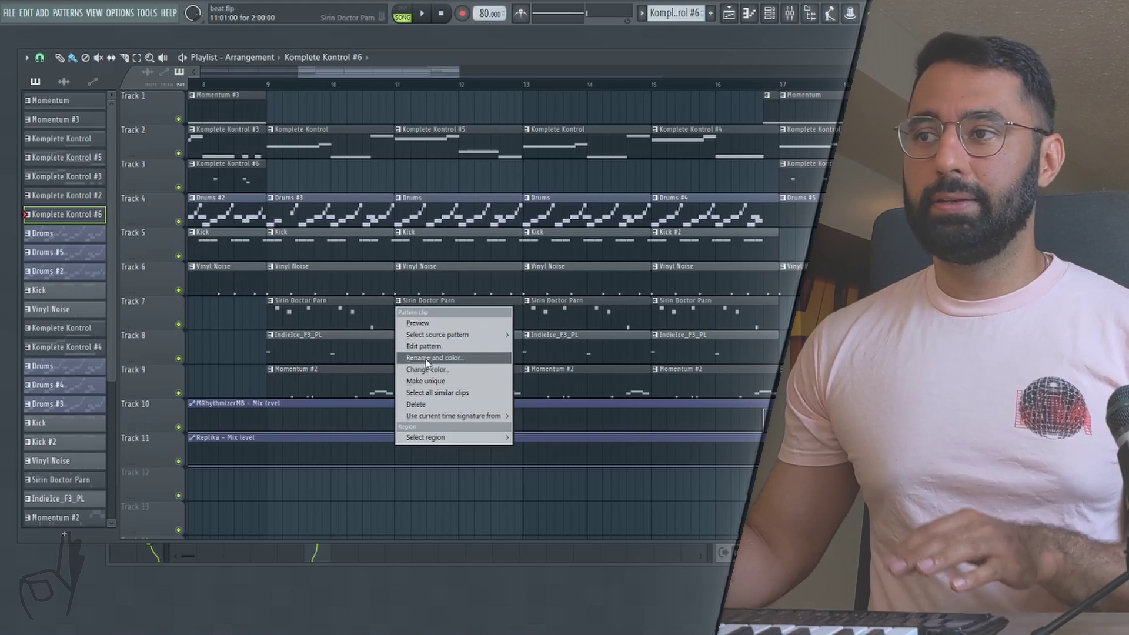
pyautogui.click(425, 381)
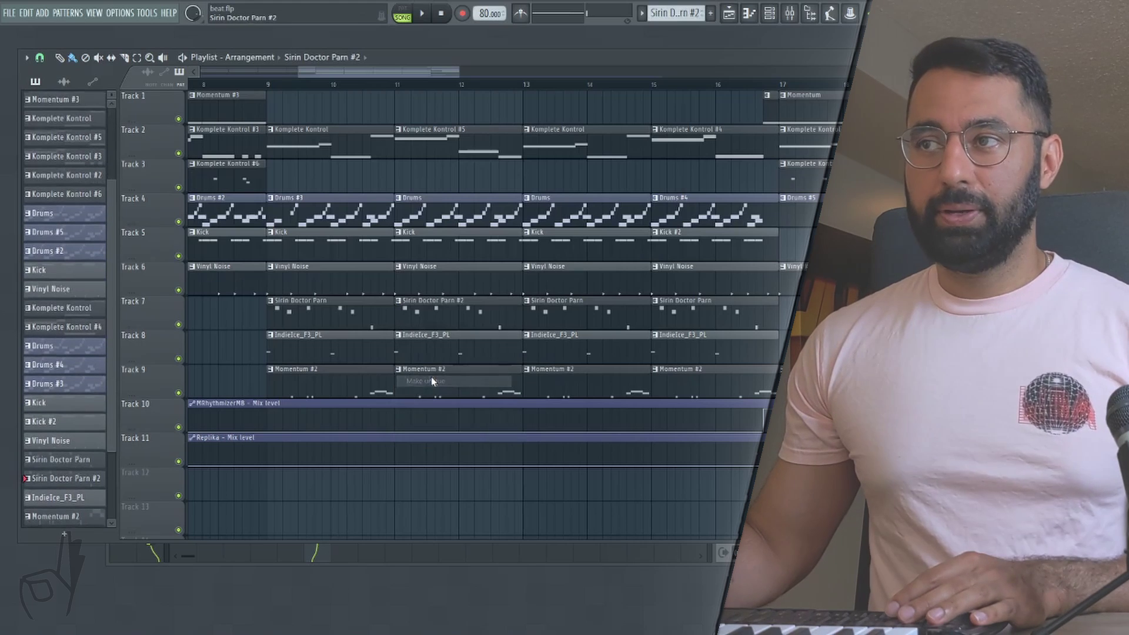
pyautogui.doubleClick(467, 316)
# Record a variation near the end of the Sirin Doctor Parn #2 pattern while the arrangement plays.
pyautogui.moveTo(256, 146); pyautogui.dragTo(212, 147)
pyautogui.click(211, 157)
pyautogui.press('space')
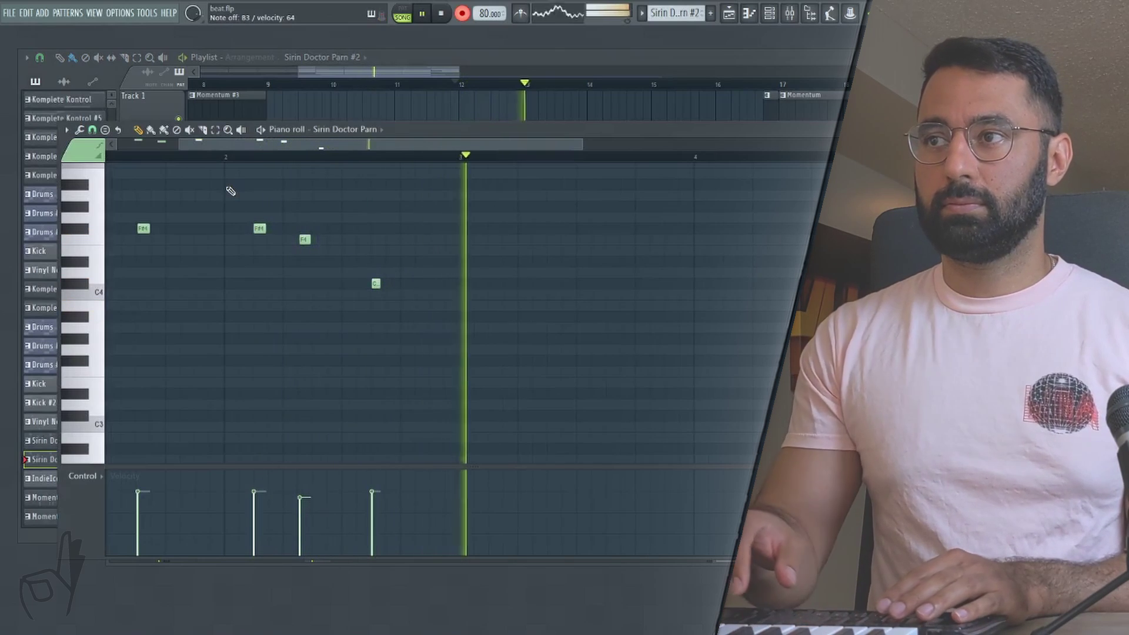
pyautogui.press('space')
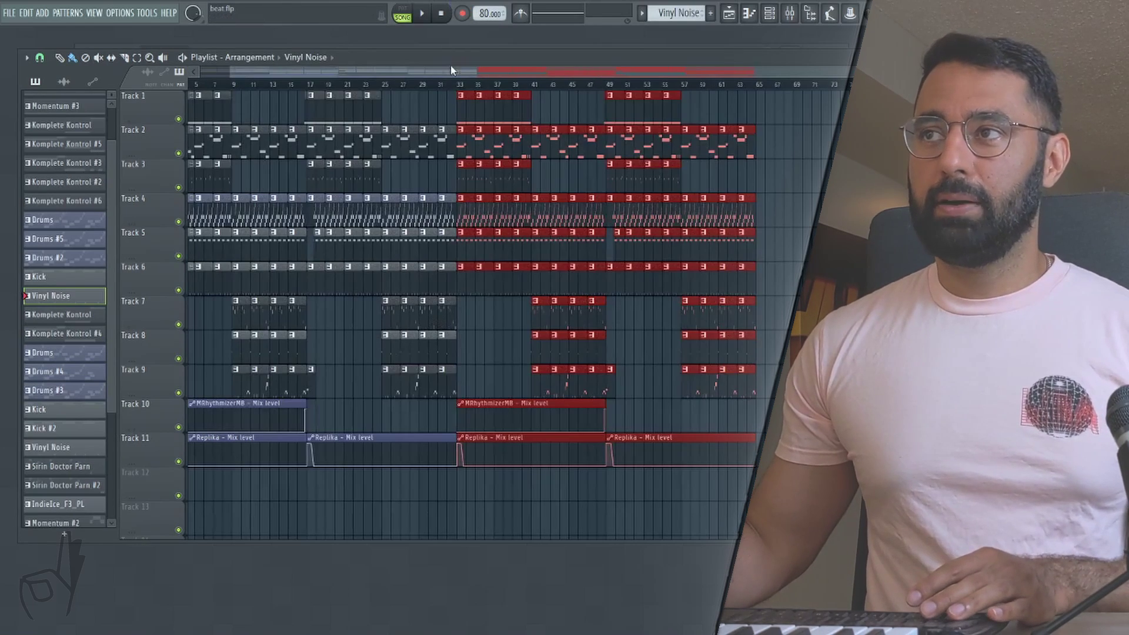
# Make the Track 4 Drums clip at bar 41 unique.
pyautogui.moveTo(452, 71); pyautogui.dragTo(396, 73)
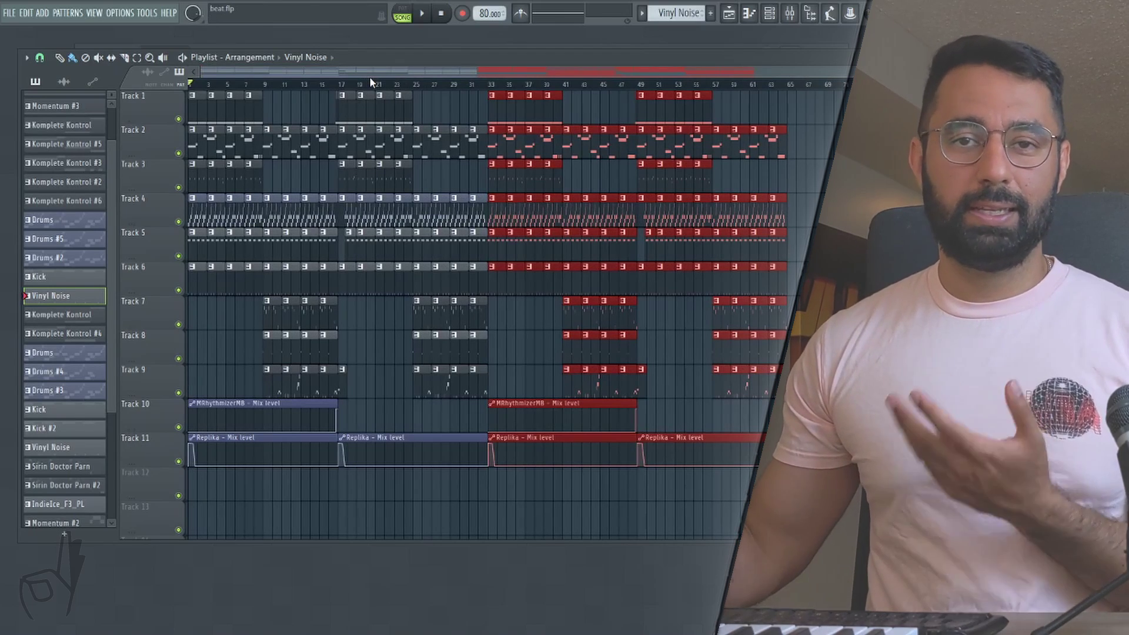
pyautogui.scroll(6, 366, 73)
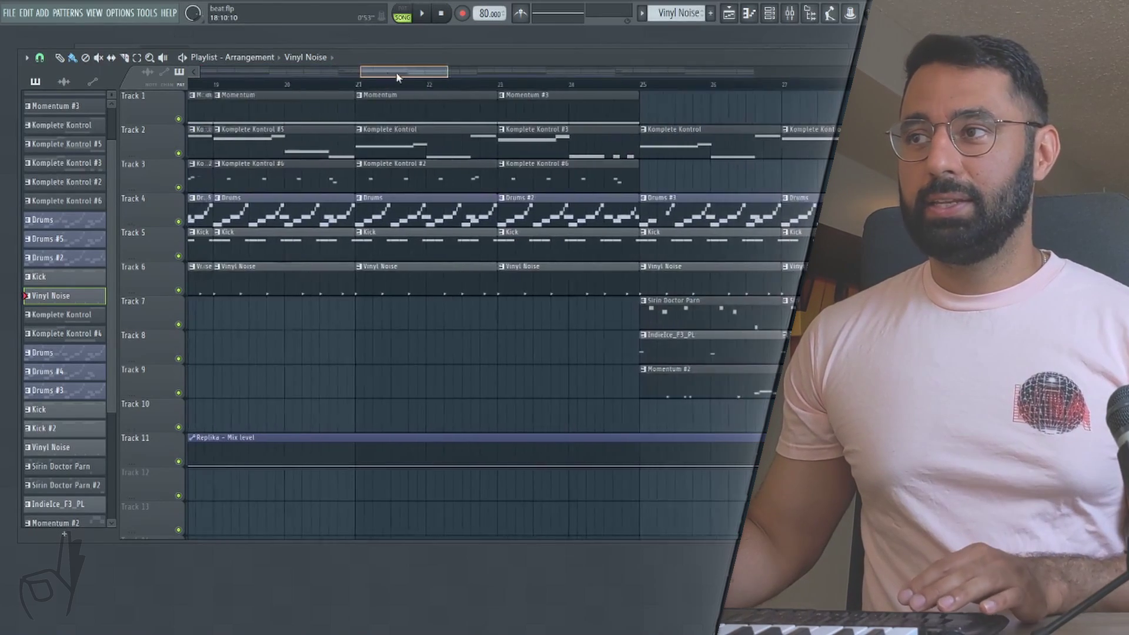
pyautogui.scroll(3, 358, 192)
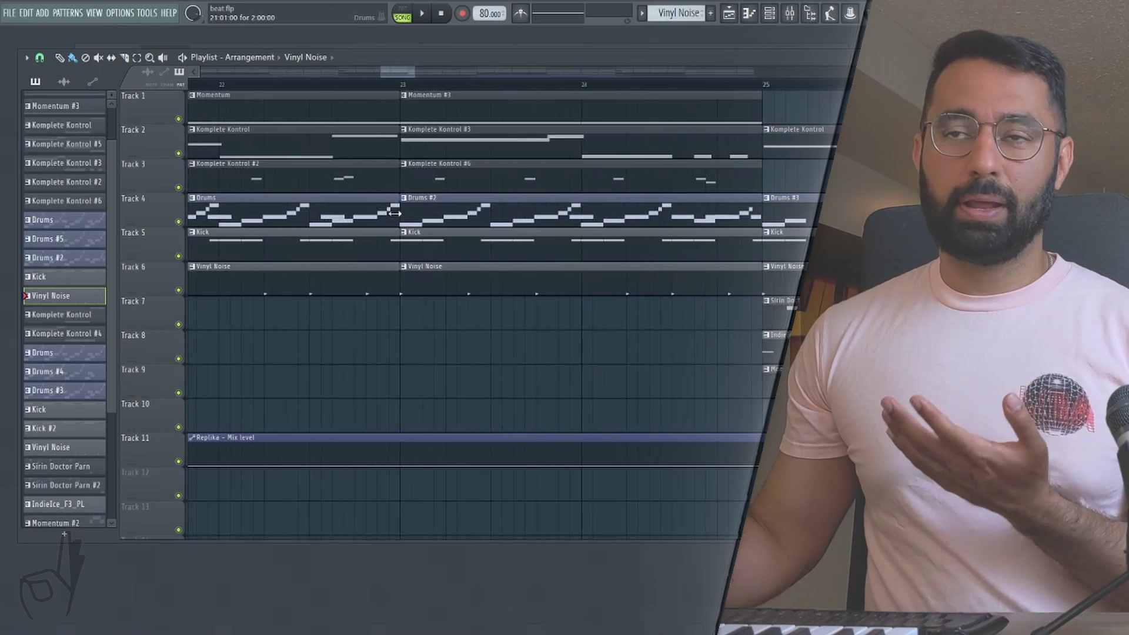
pyautogui.click(192, 199)
pyautogui.click(241, 276)
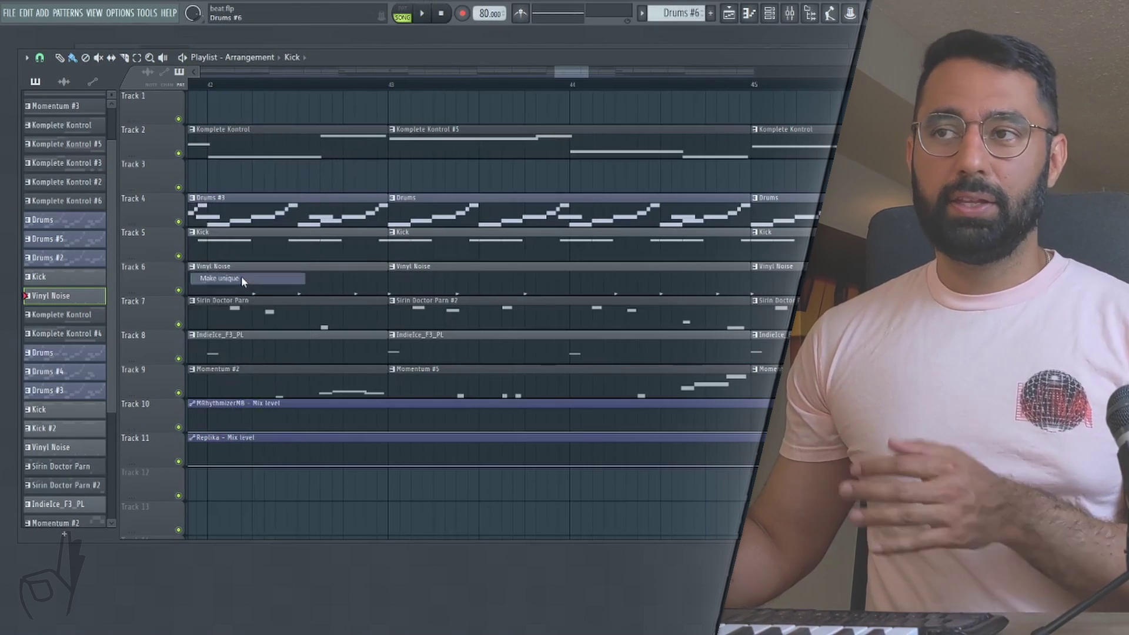
# Open the Drums #6 notes, audition them, and add a Slice #3 note near the end of the pattern.
pyautogui.doubleClick(246, 220)
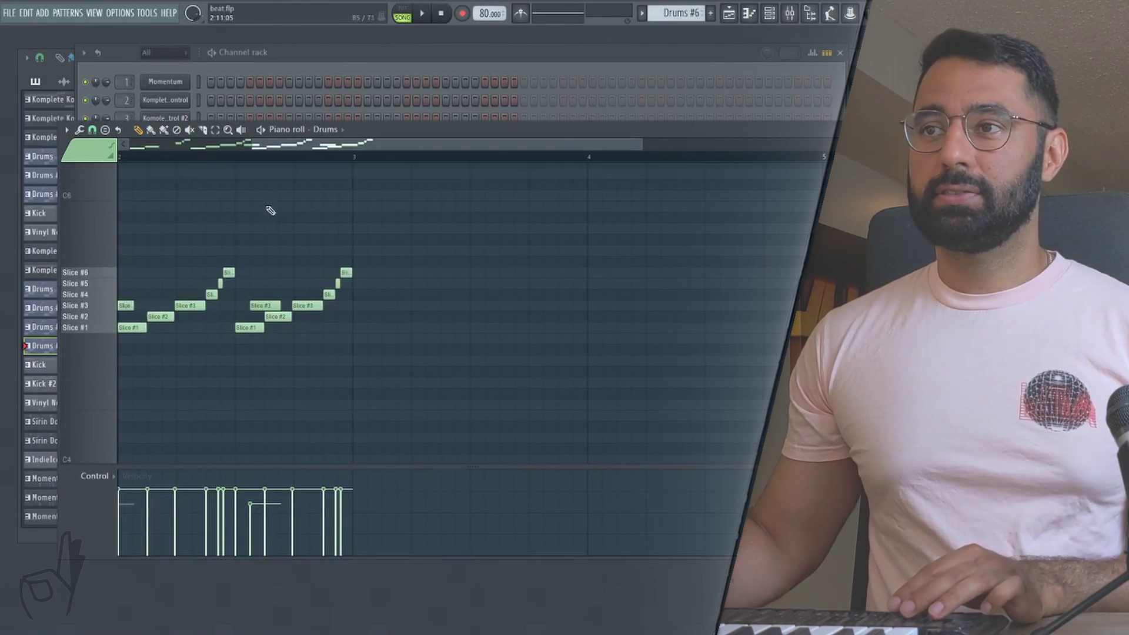
pyautogui.press('space')
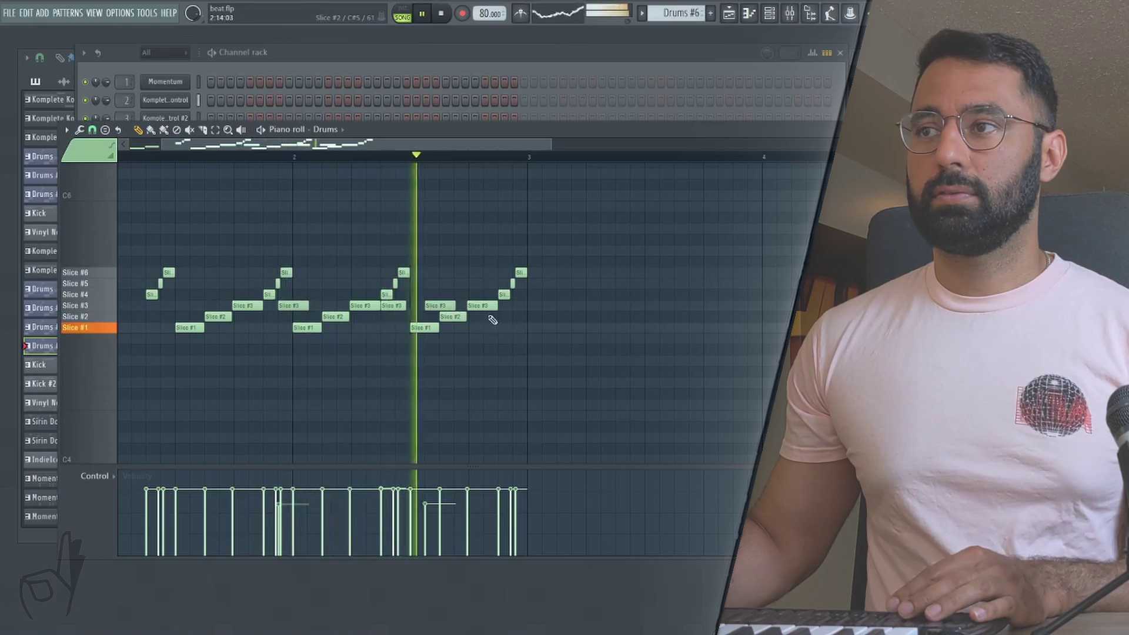
pyautogui.click(519, 306)
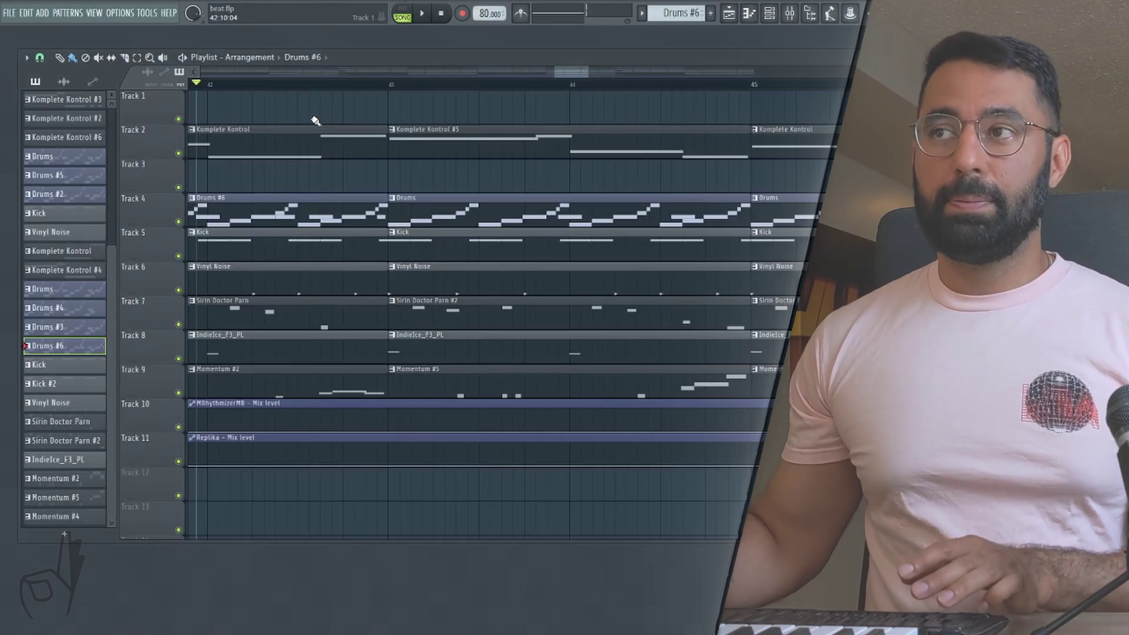
# Make the Track 2 Komplete Kontrol #5 clip at bar 43 unique, and audition the Komplete Kontrol #8 notes at bar 21.
pyautogui.scroll(-2, 316, 121)
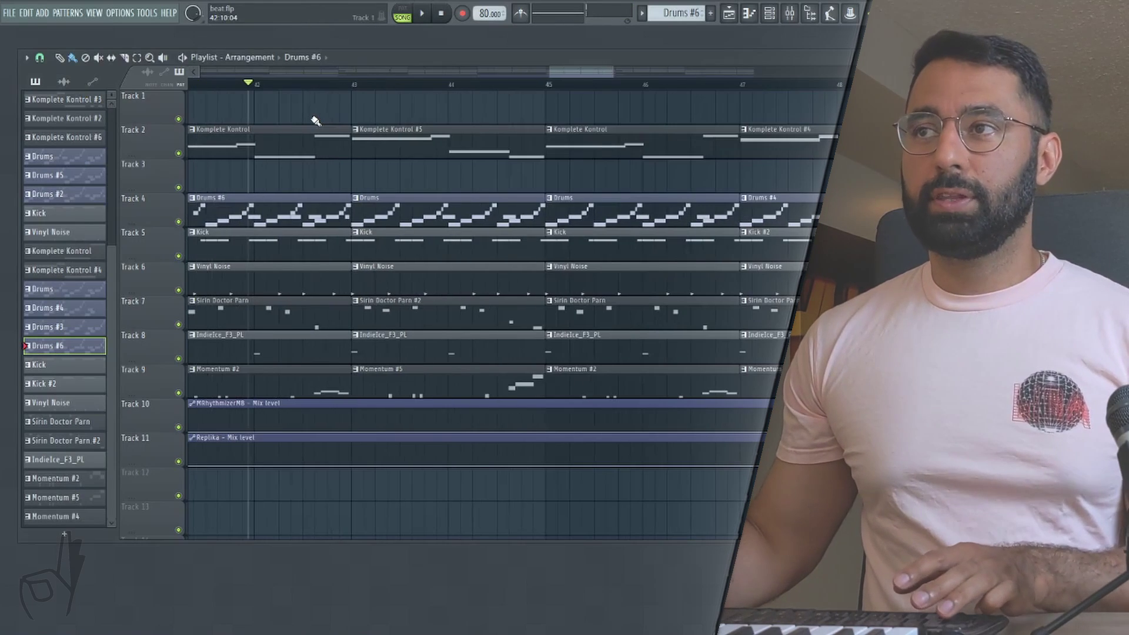
pyautogui.moveTo(608, 66); pyautogui.dragTo(566, 72)
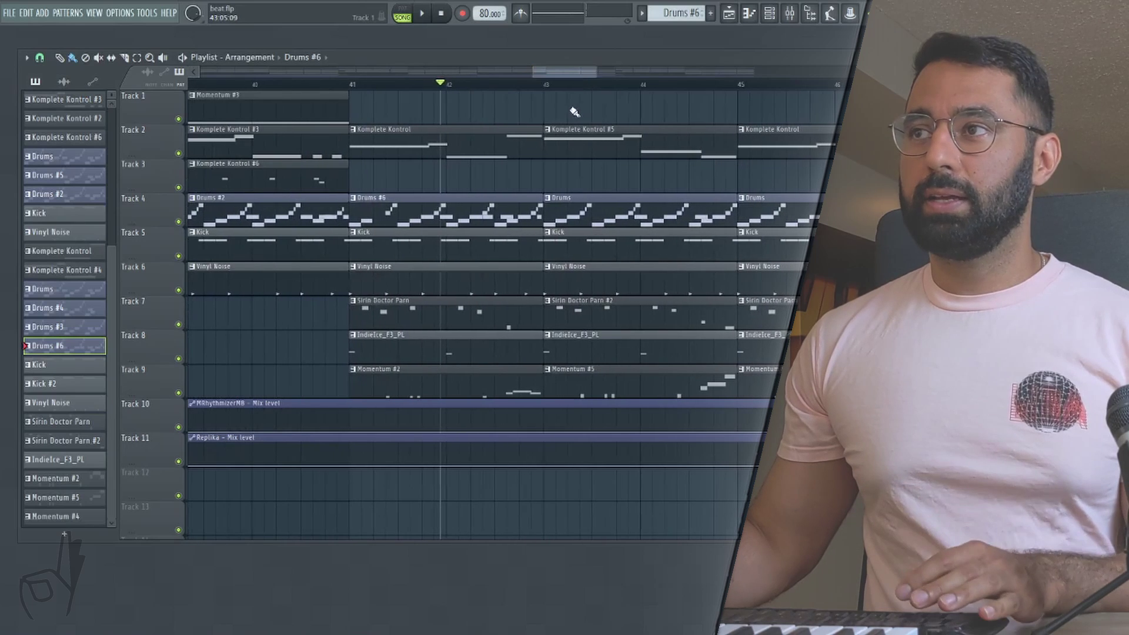
pyautogui.click(548, 130)
pyautogui.click(574, 210)
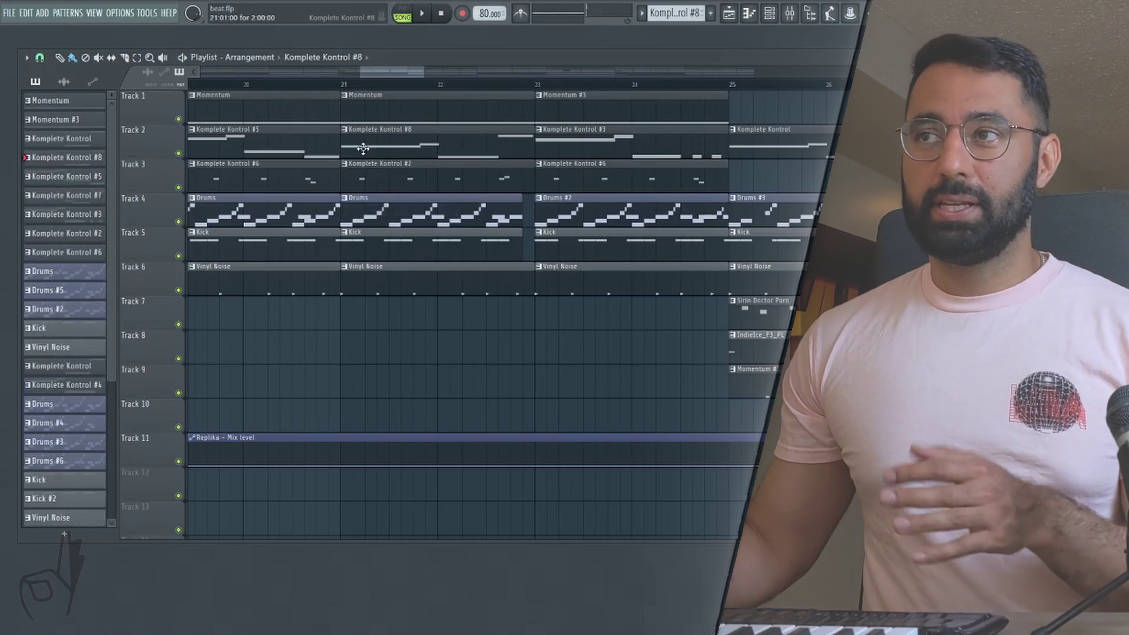
pyautogui.doubleClick(374, 147)
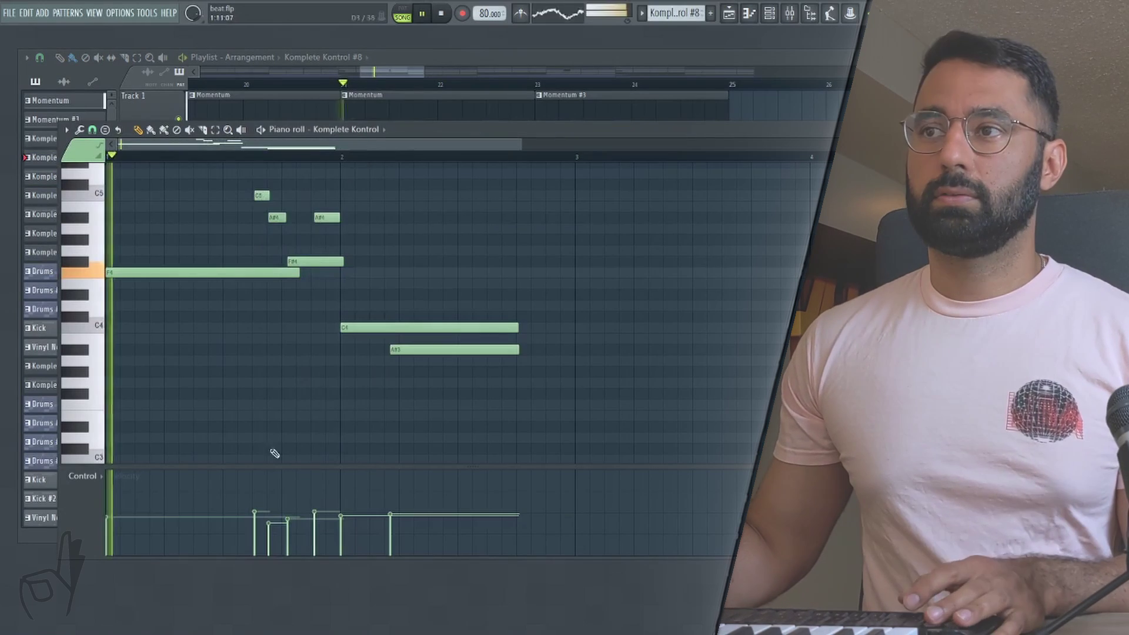
pyautogui.press('space')
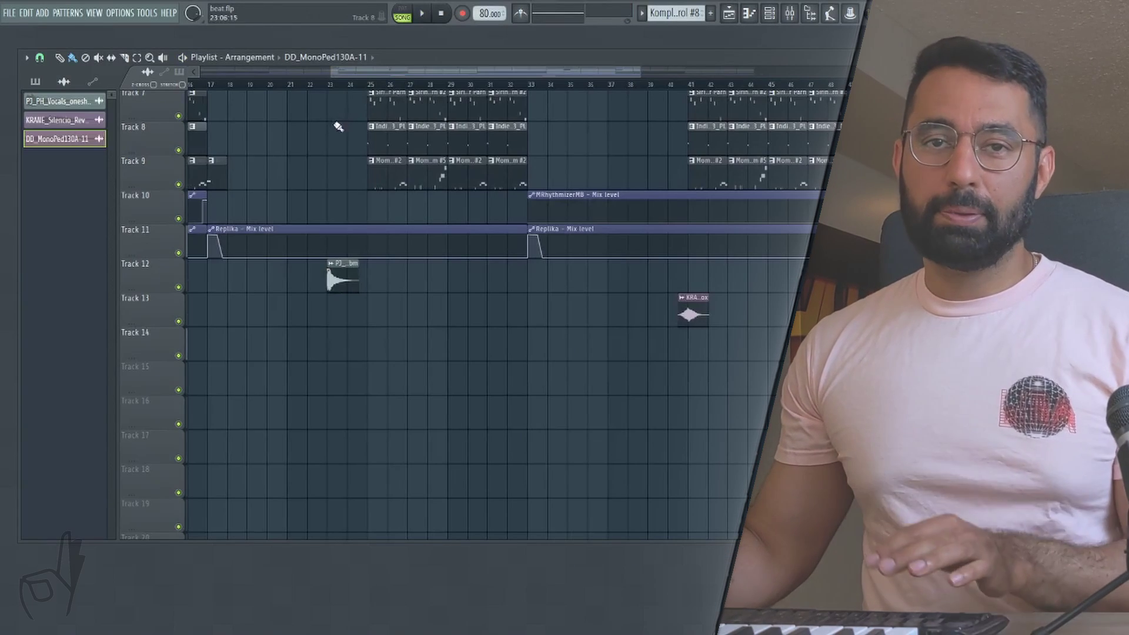
# Audition the vocal one-shot on Track 12 at bar 23 and the KRANE_Silencio_Reverse_Vox clip on Track 13 around bar 41.
pyautogui.keyDown('ctrl'); pyautogui.scroll(3, 314, 175); pyautogui.keyUp('ctrl')
pyautogui.click(342, 84)
pyautogui.press('space')
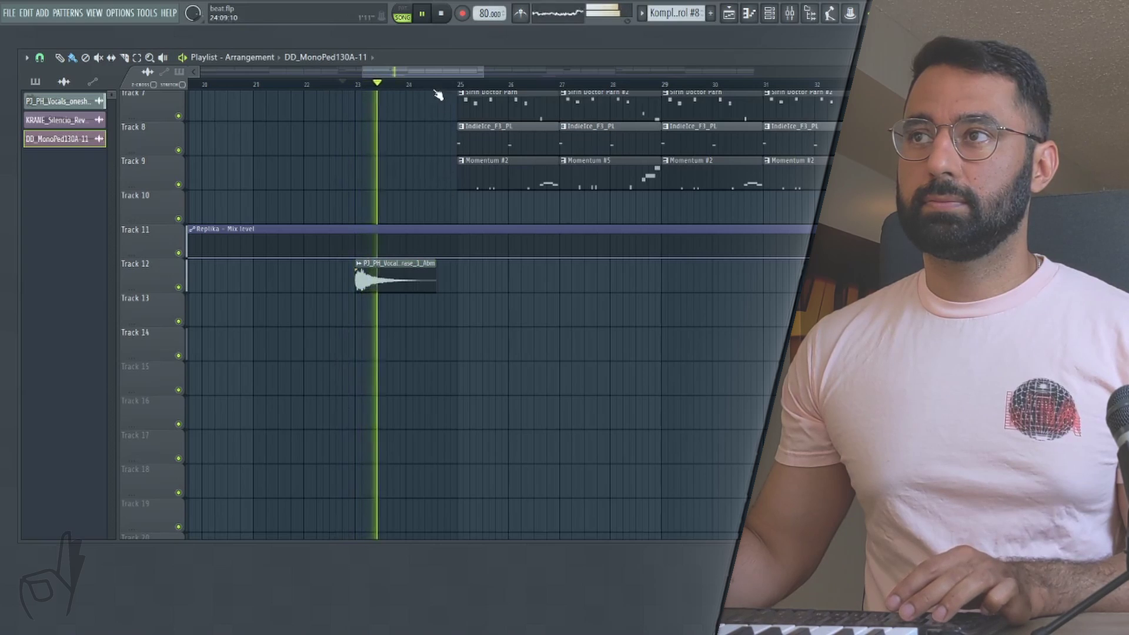
pyautogui.moveTo(457, 72); pyautogui.dragTo(555, 71)
pyautogui.click(560, 84)
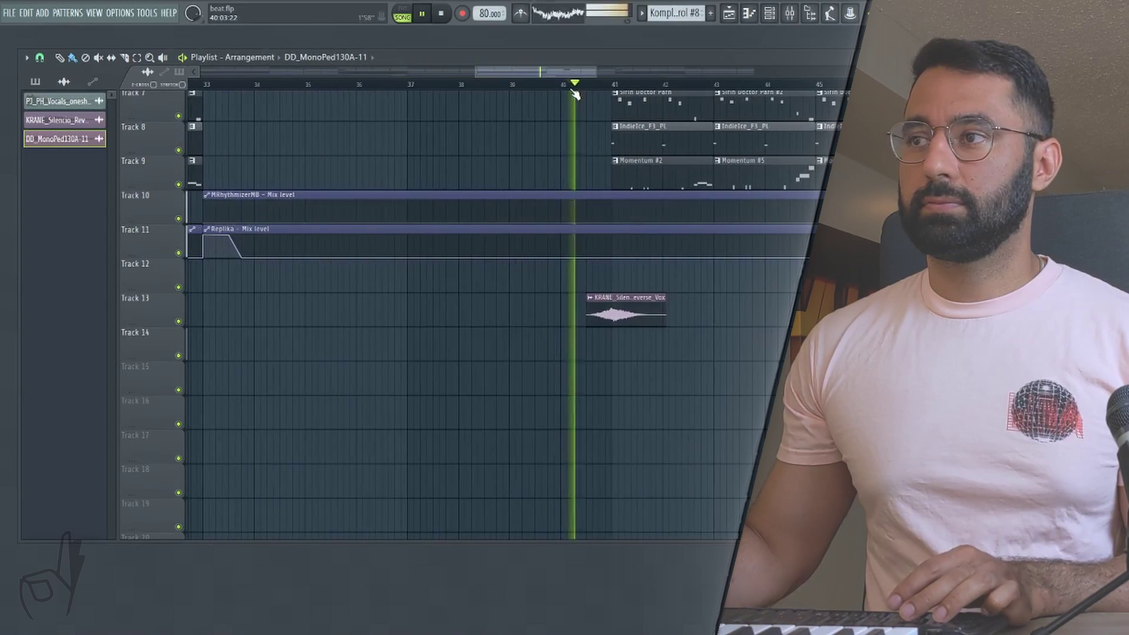
pyautogui.keyDown('ctrl'); pyautogui.scroll(2, 706, 255); pyautogui.keyUp('ctrl')
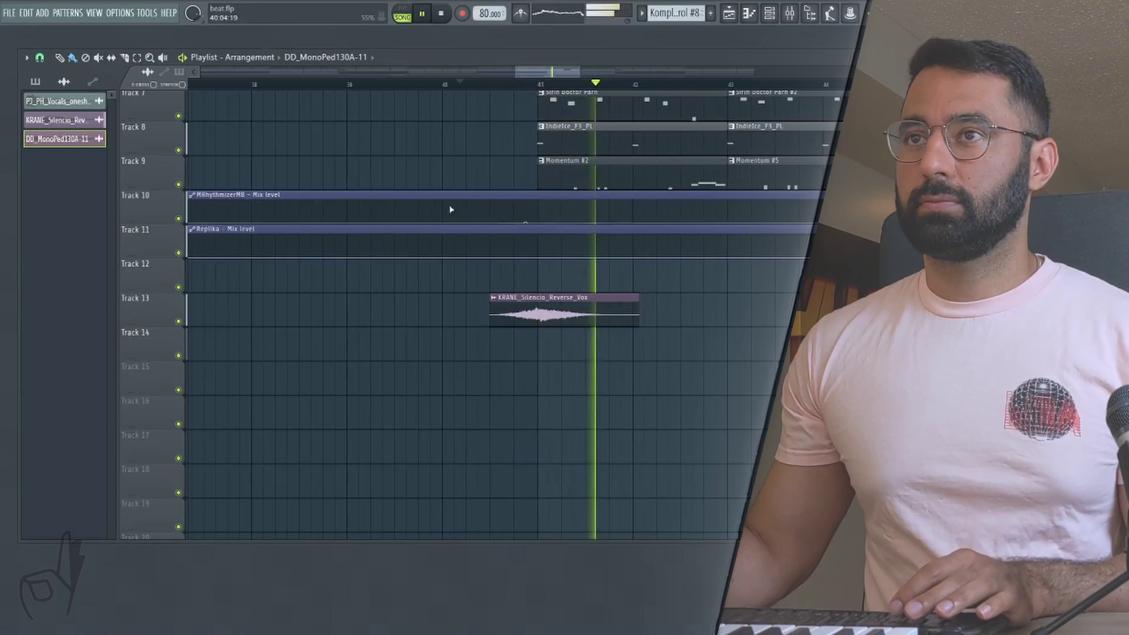
pyautogui.press('space')
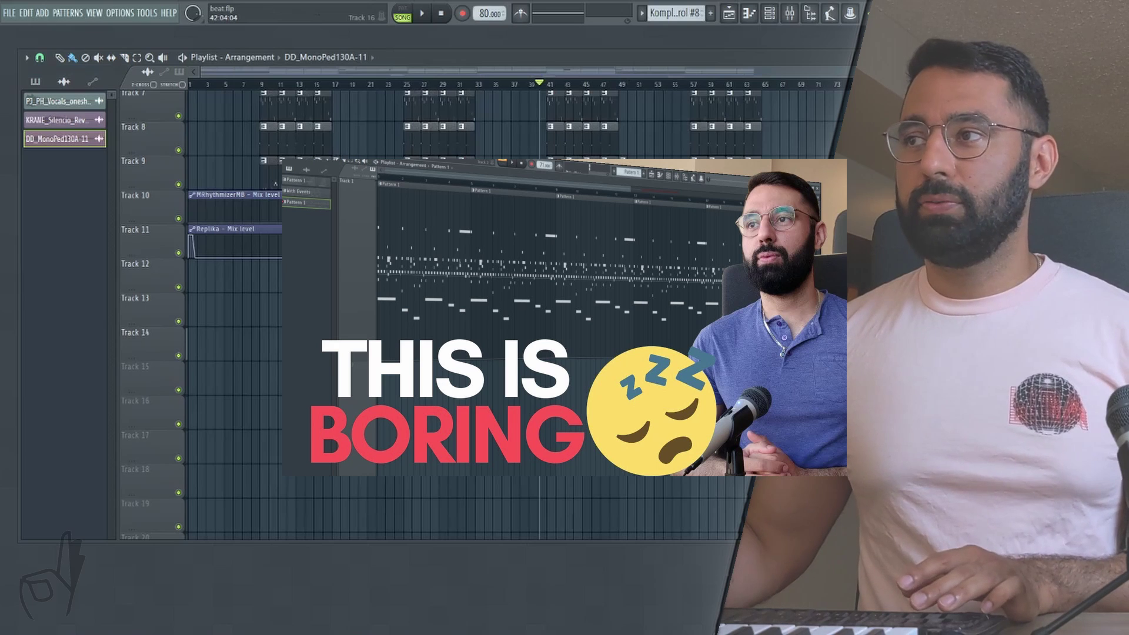
# Copy the last two Track 2 Komplete Kontrol clips and the last two Track 9 Momentum #2 clips to bars 65 to 68.
pyautogui.scroll(6, 680, 207)
pyautogui.hotkey('ctrl', 'a')
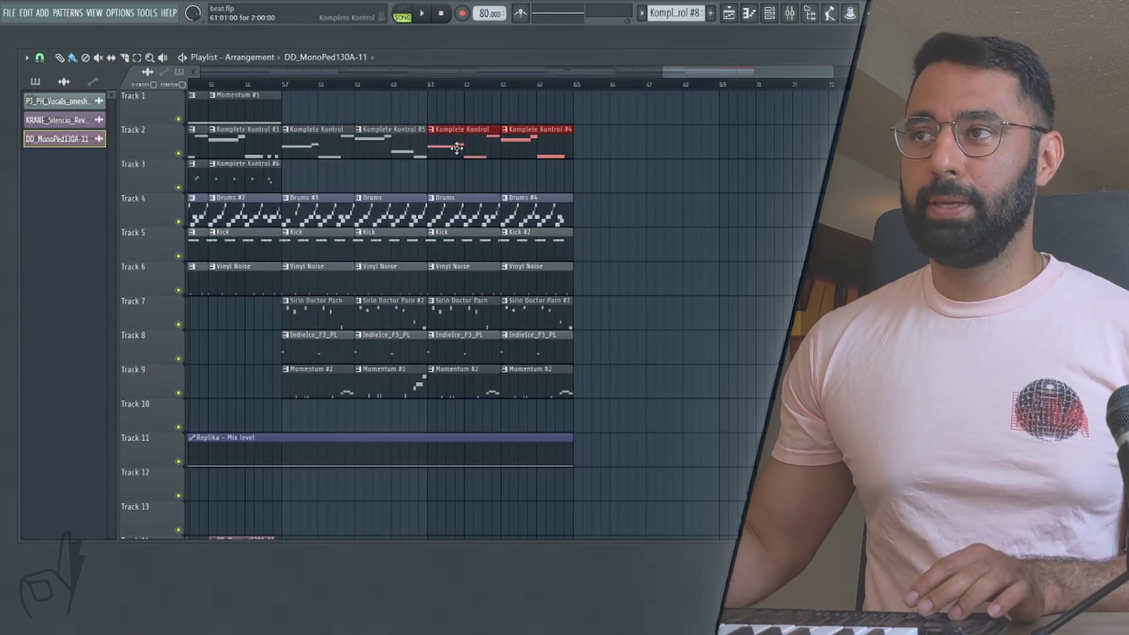
pyautogui.moveTo(457, 147); pyautogui.dragTo(603, 154)
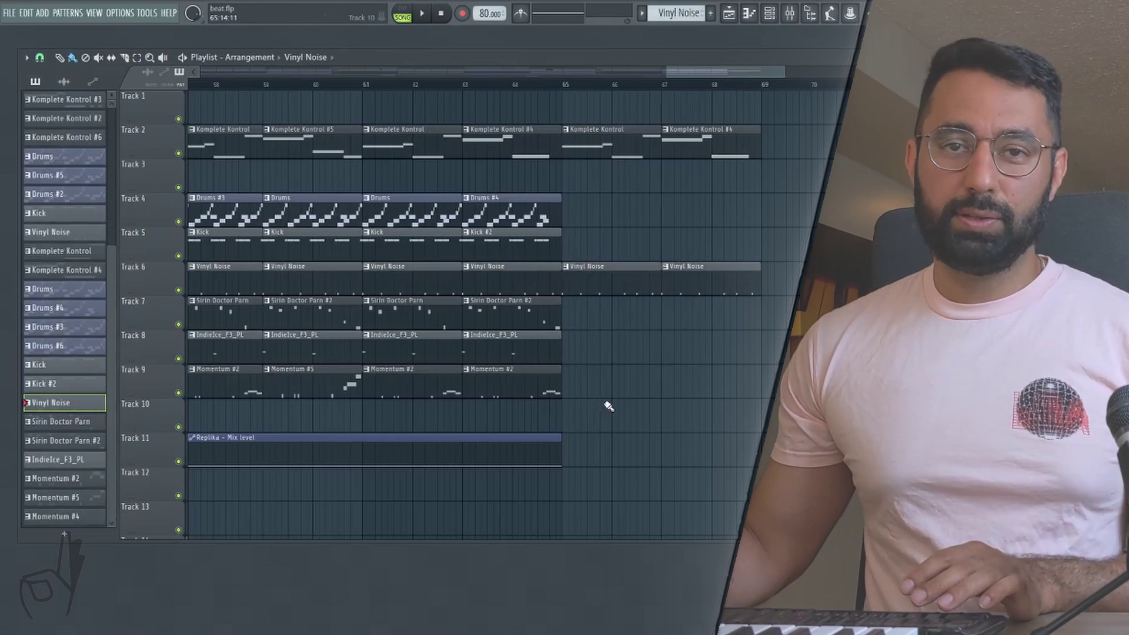
pyautogui.moveTo(605, 429)
pyautogui.mouseDown()
pyautogui.moveTo(486, 365)
pyautogui.moveTo(376, 365)
pyautogui.moveTo(582, 381)
pyautogui.mouseUp()
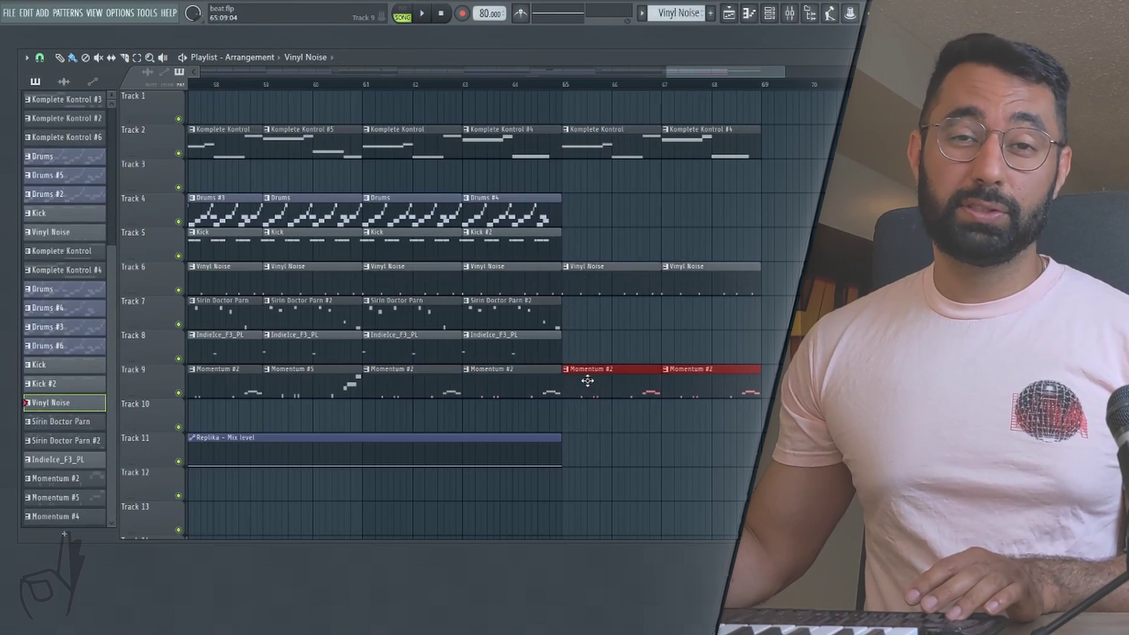
pyautogui.click(713, 194)
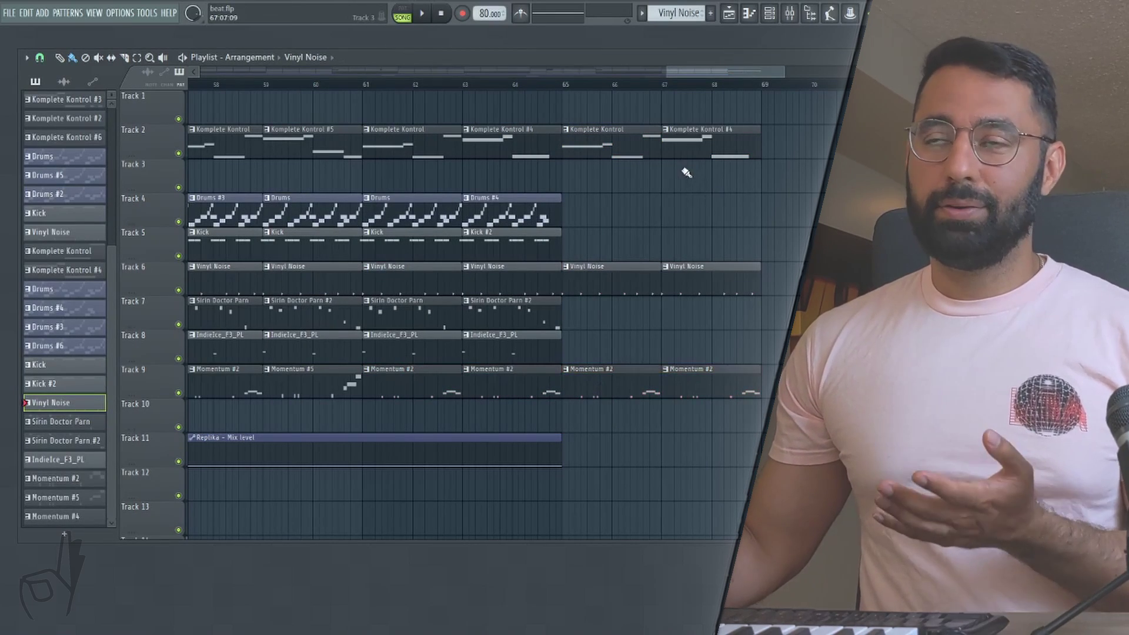
# Make the Track 2 Komplete Kontrol #4 clip at bar 67 unique.
pyautogui.click(669, 132)
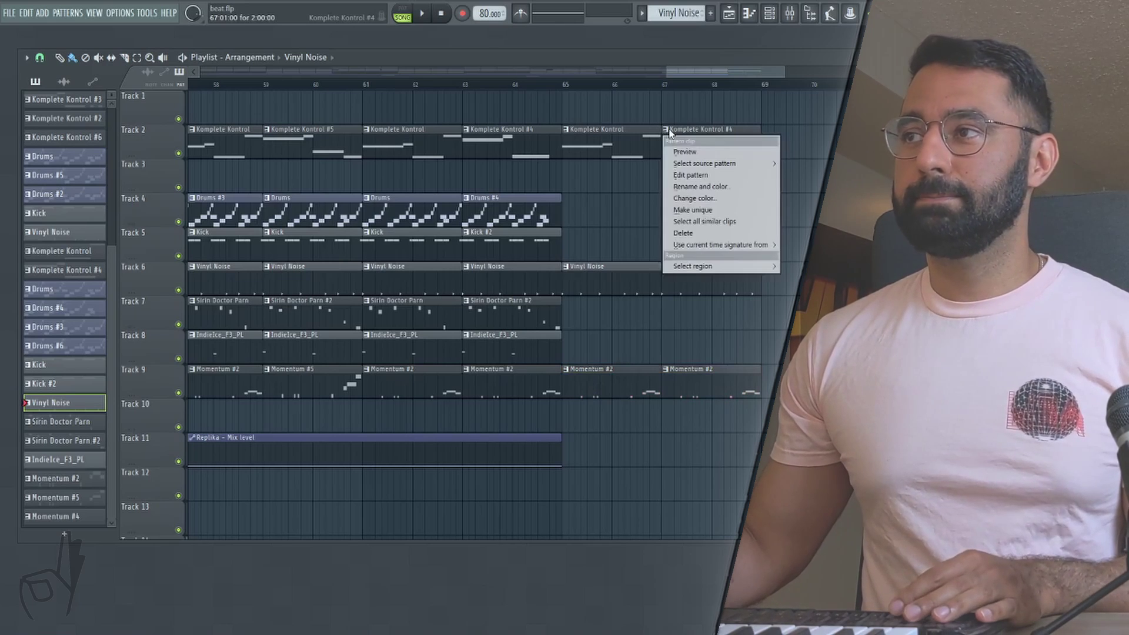
pyautogui.click(714, 140)
pyautogui.click(666, 132)
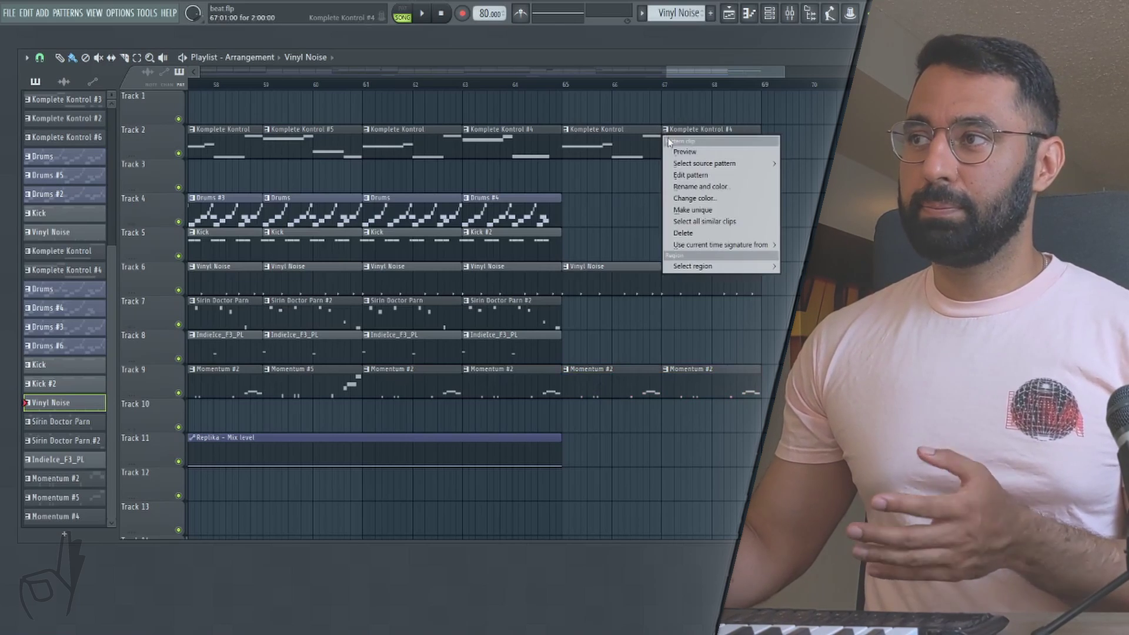
pyautogui.click(700, 210)
# Open the Komplete Kontrol #9 notes and record a new ending for the second bar while the arrangement plays.
pyautogui.doubleClick(699, 134)
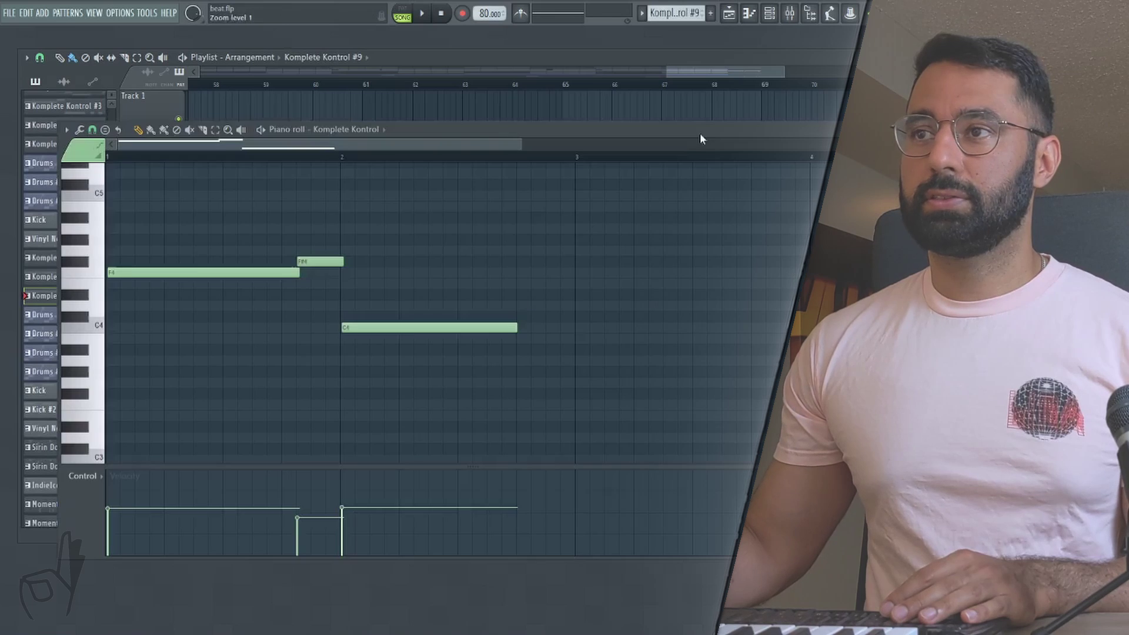
pyautogui.press('space')
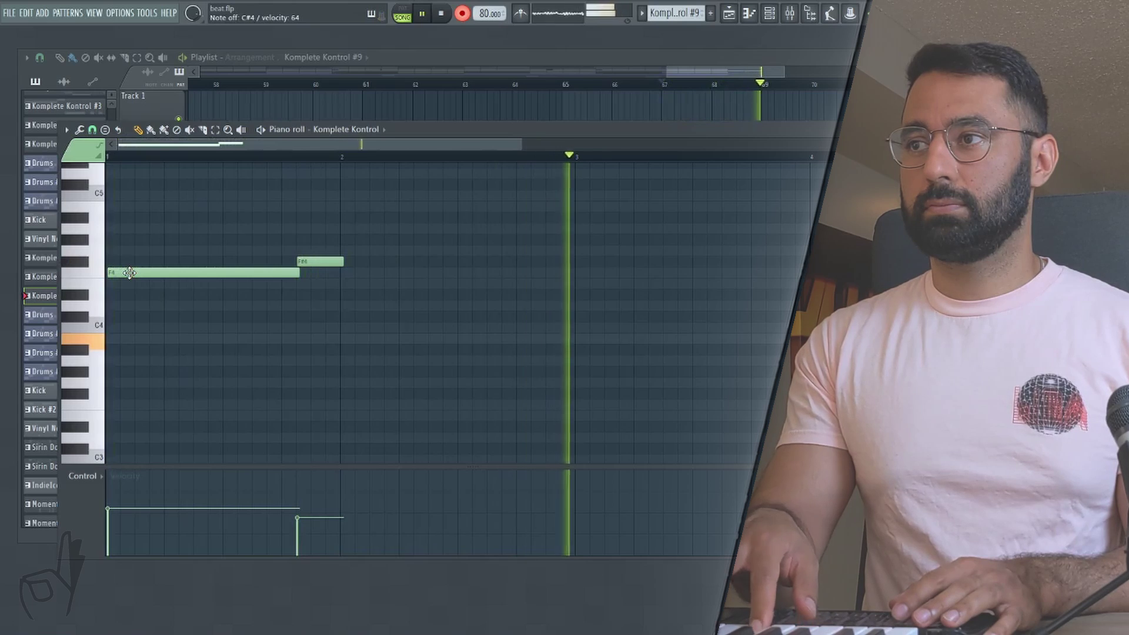
pyautogui.press('space')
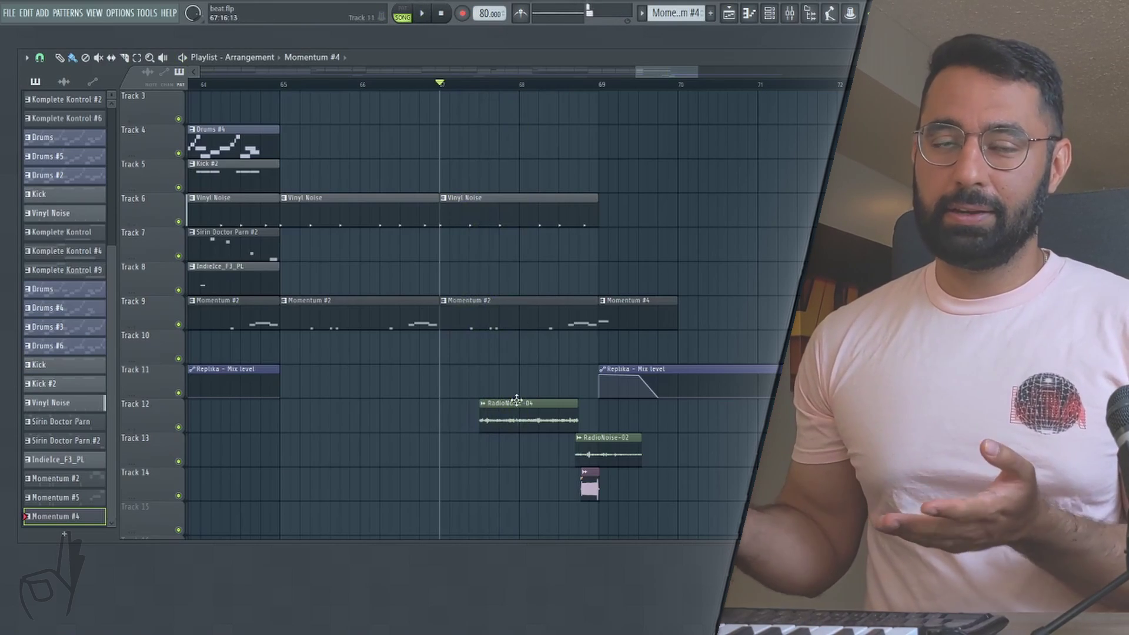
# Shift the Track 12 RadioNoise-04 clip slightly toward bar 68 and audition the outro.
pyautogui.moveTo(516, 401); pyautogui.dragTo(535, 401)
pyautogui.press('space')
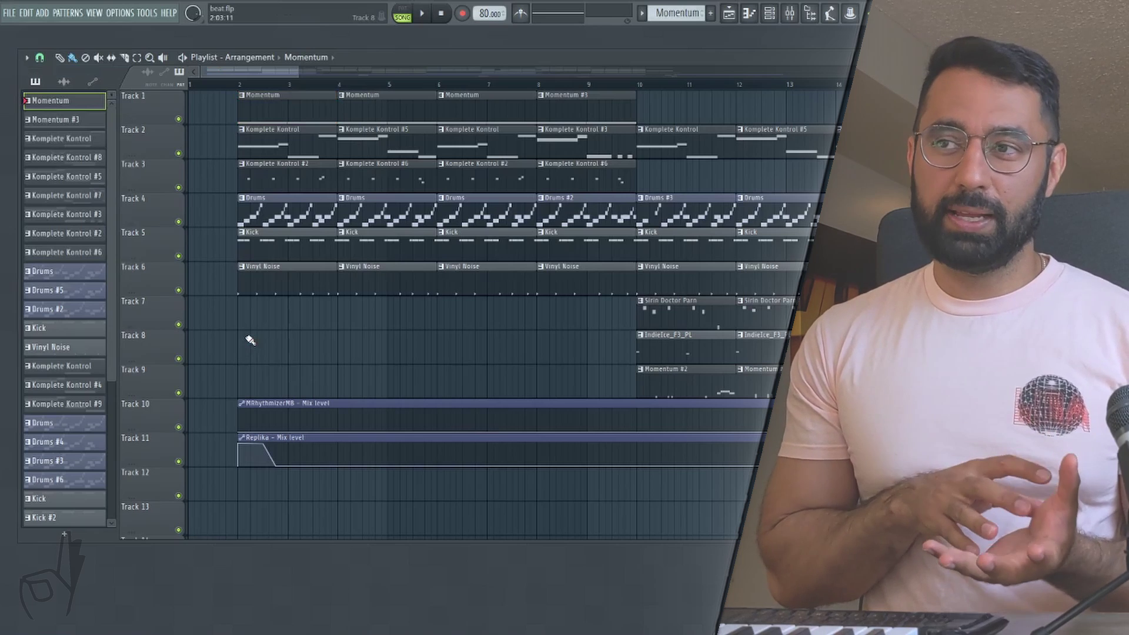
# Audition the Sample Chopped note in Pattern 31 and place the pattern on Track 12 at bar 1.
pyautogui.moveTo(214, 121); pyautogui.dragTo(251, 94)
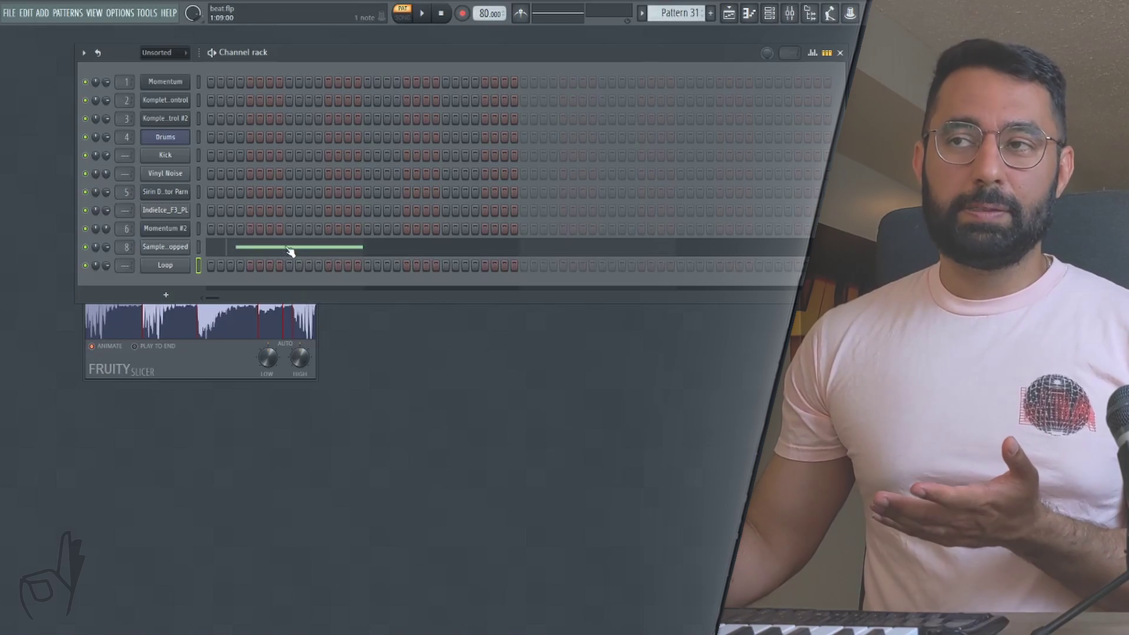
pyautogui.click(290, 245)
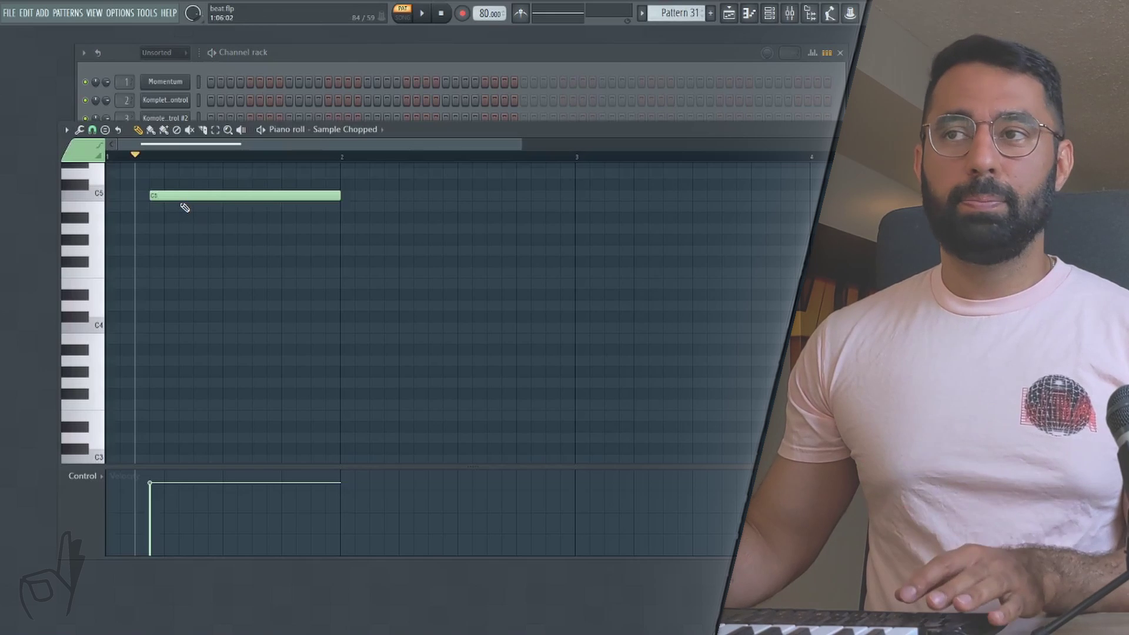
pyautogui.press('space')
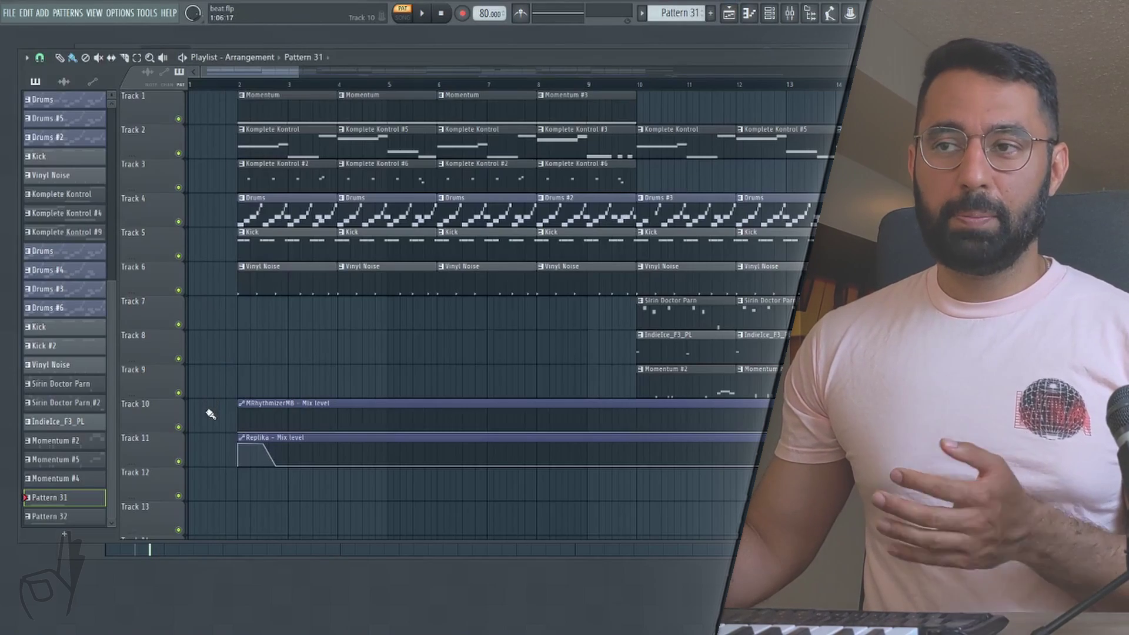
pyautogui.scroll(-2, 208, 419)
pyautogui.click(203, 426)
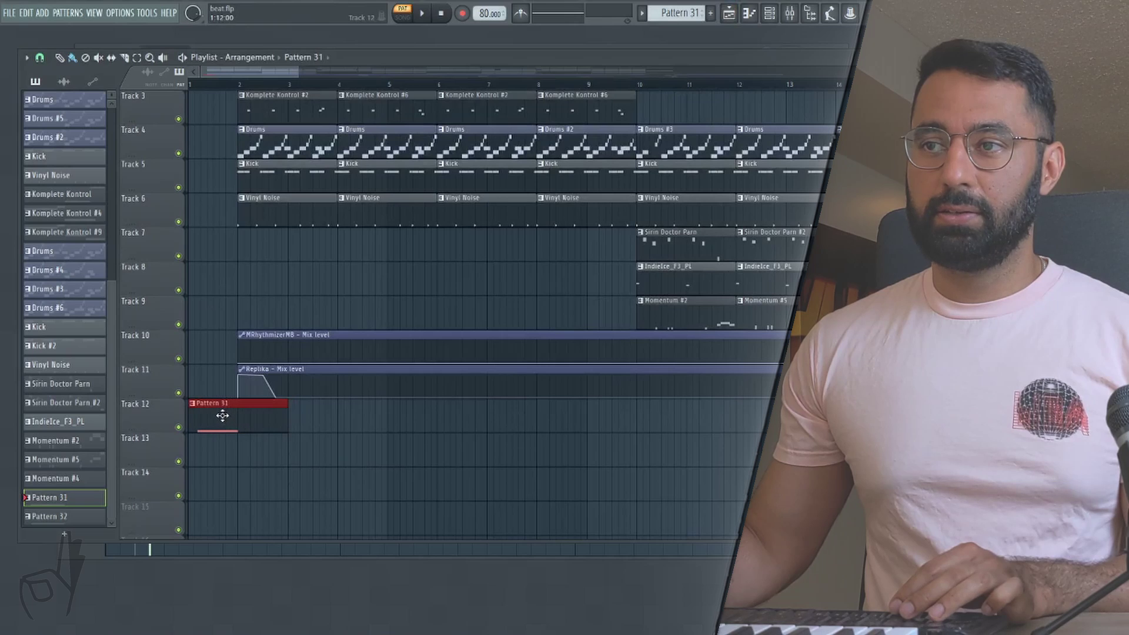
# Open the Loop channel's notes in Pattern 32 and audition the C5 note.
pyautogui.click(245, 272)
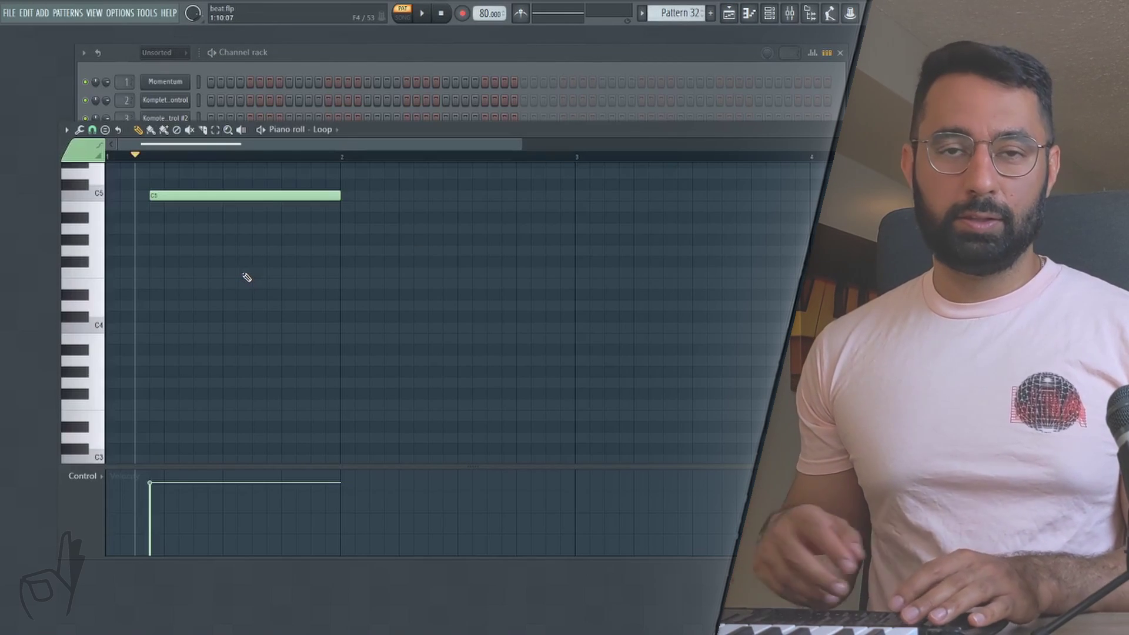
pyautogui.press('space')
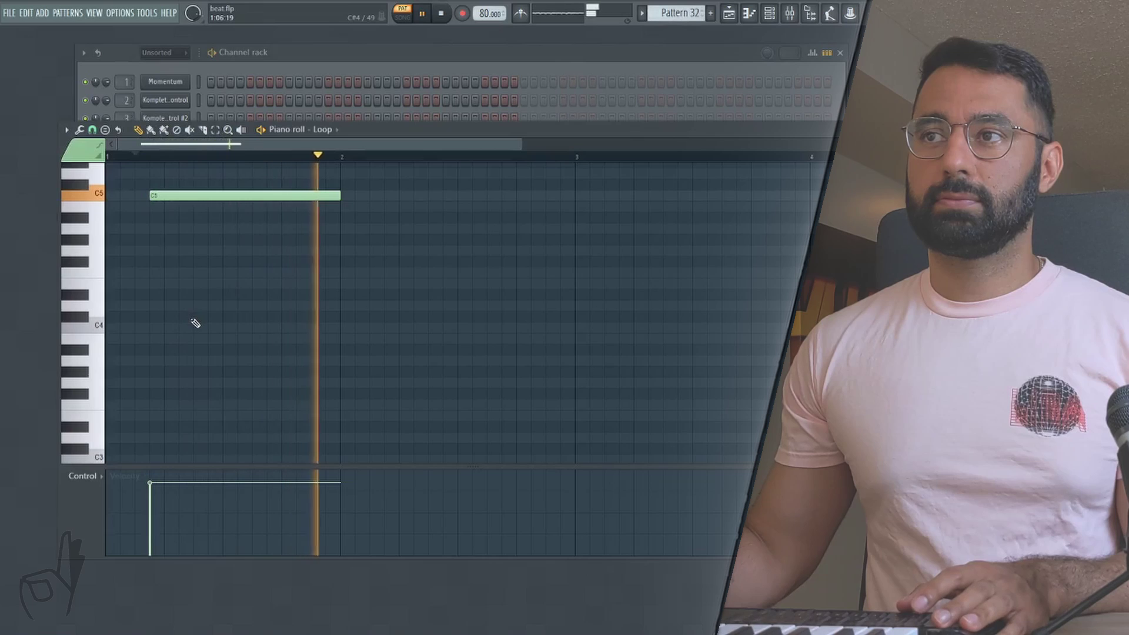
pyautogui.press('space')
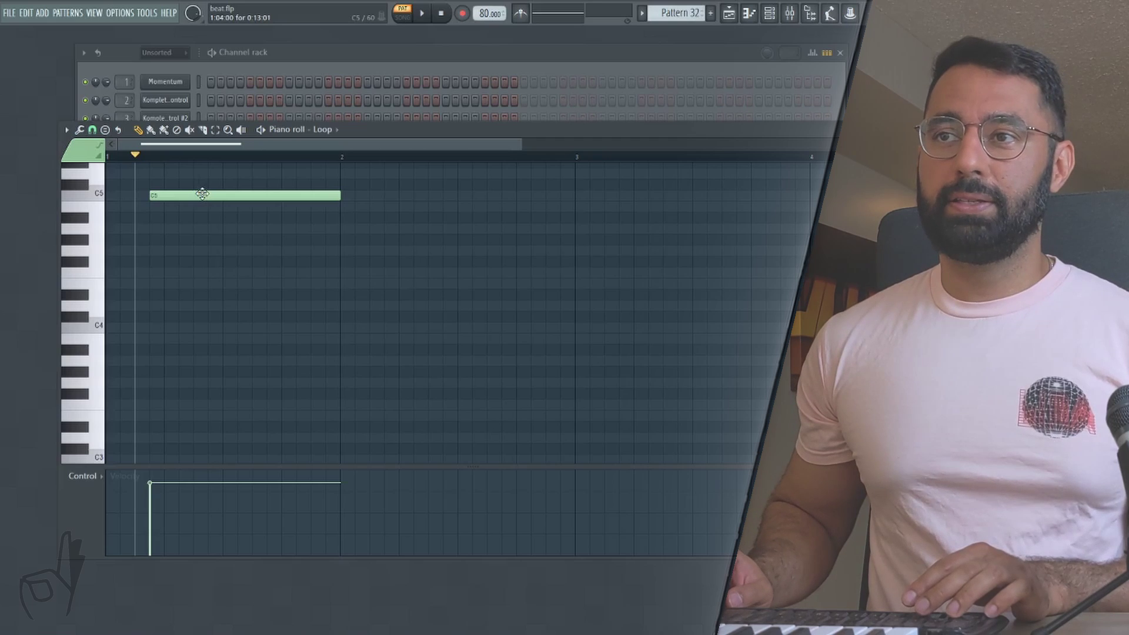
# Lower the Loop note in Pattern 32 to G#3 and add a C5 slide note across the second half of bar 1.
pyautogui.moveTo(202, 194); pyautogui.dragTo(203, 371)
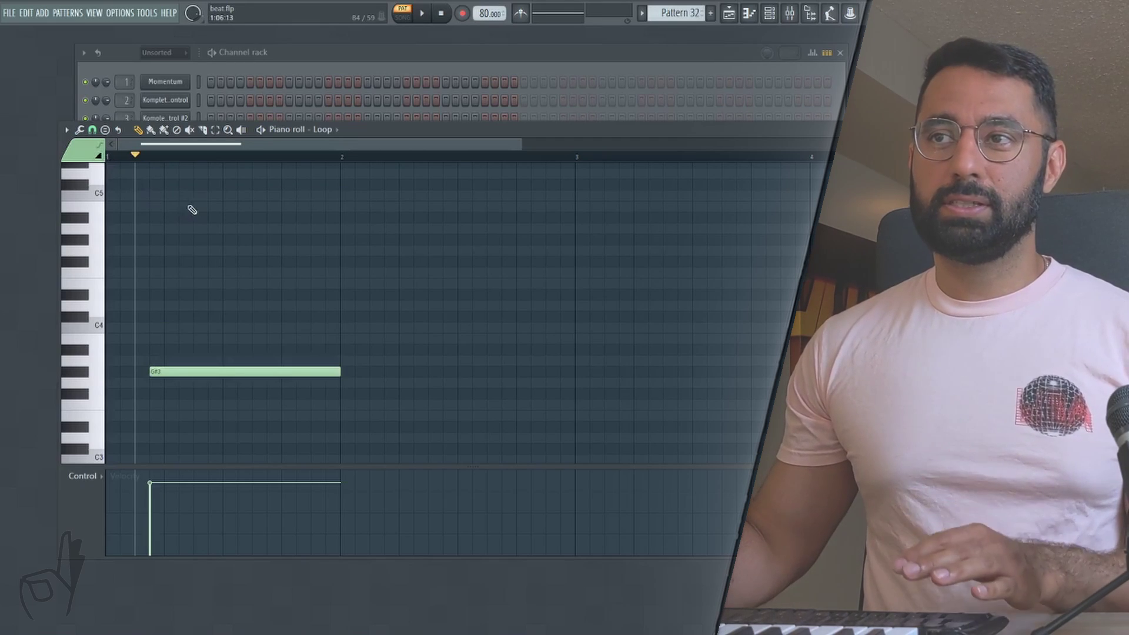
pyautogui.click(241, 196)
pyautogui.moveTo(426, 197); pyautogui.dragTo(336, 198)
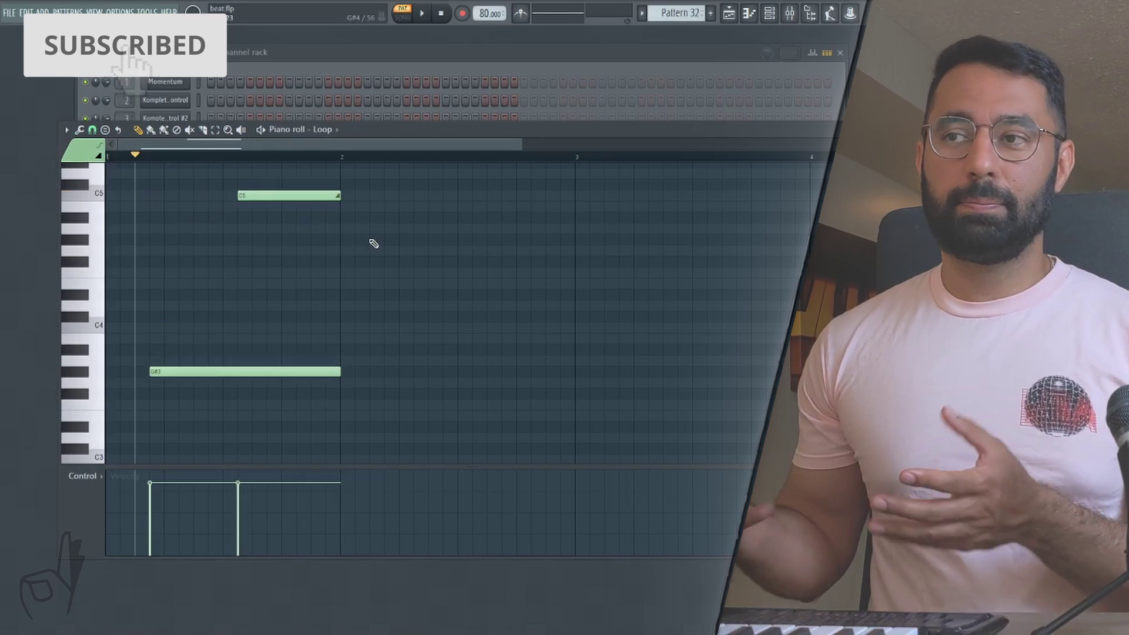
# Audition the Pattern 32 slide and trim the starts of the first Drums and Kick clips to the fourth beat of bar 2.
pyautogui.press('space')
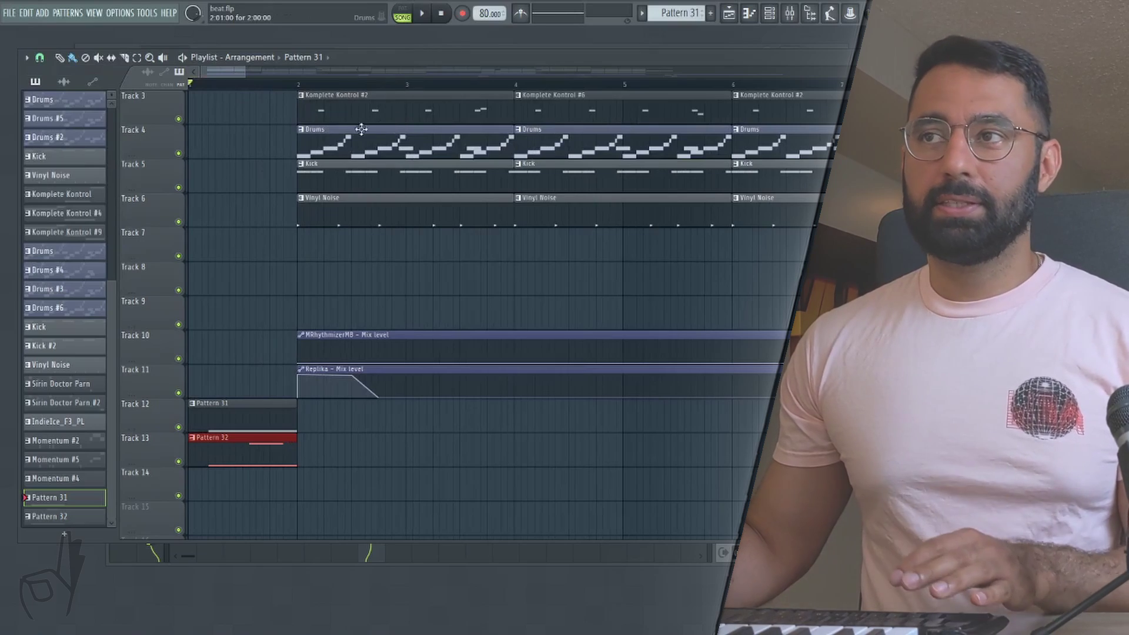
pyautogui.moveTo(300, 139); pyautogui.dragTo(353, 140)
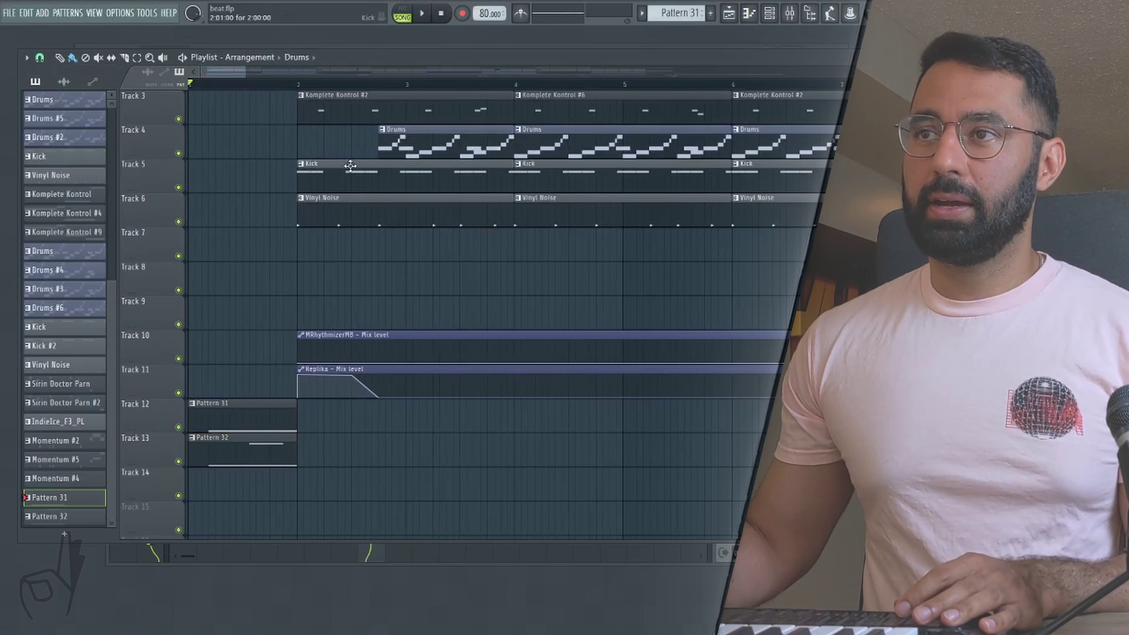
pyautogui.moveTo(297, 181); pyautogui.dragTo(357, 181)
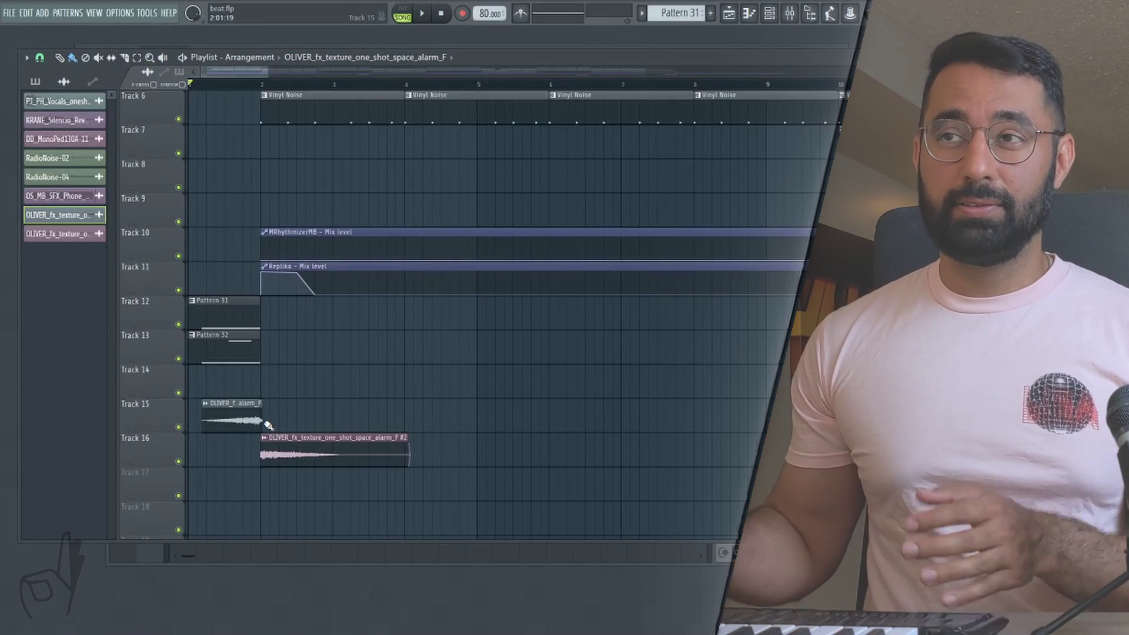
# Play the arrangement from the intro through the delayed drum and kick entry, and stop playback in bar 3.
pyautogui.press('space')
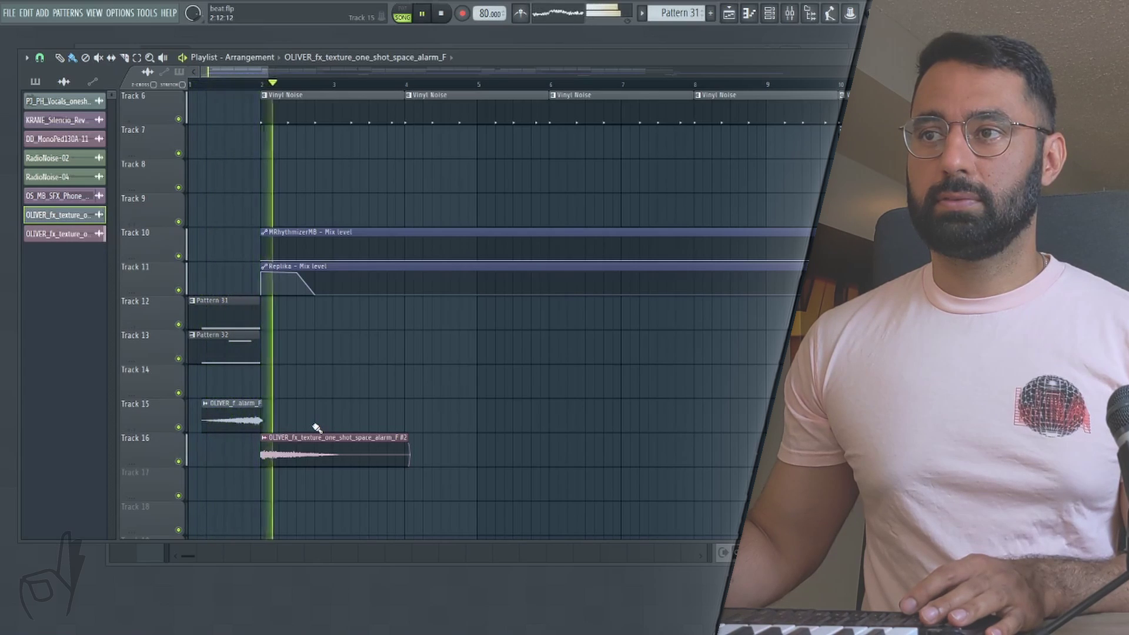
pyautogui.scroll(4, 324, 412)
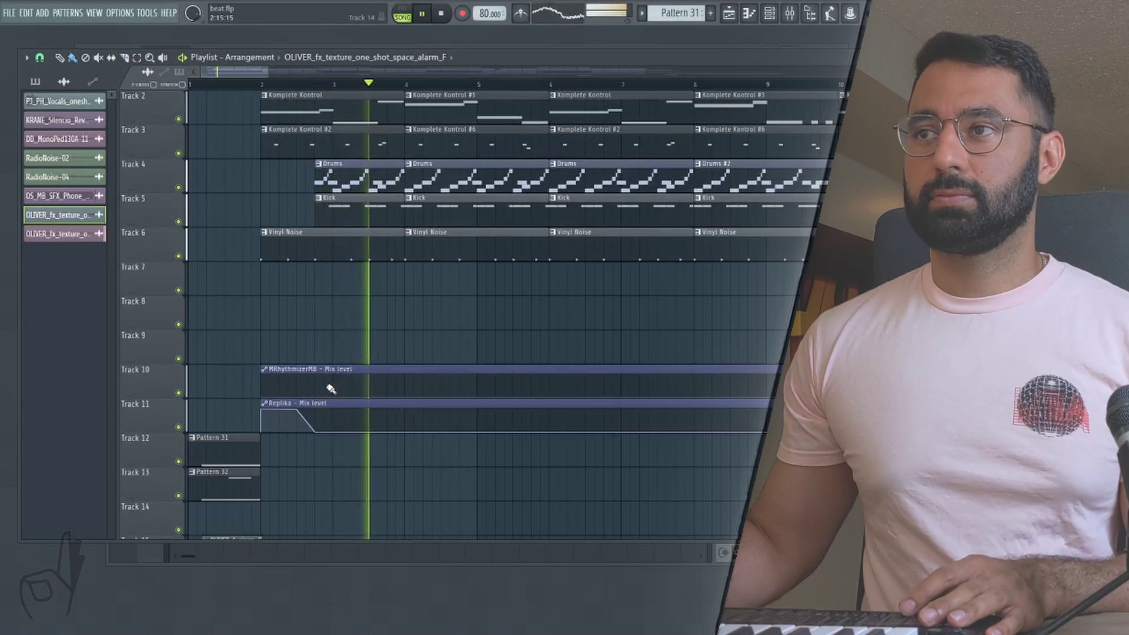
pyautogui.press('space')
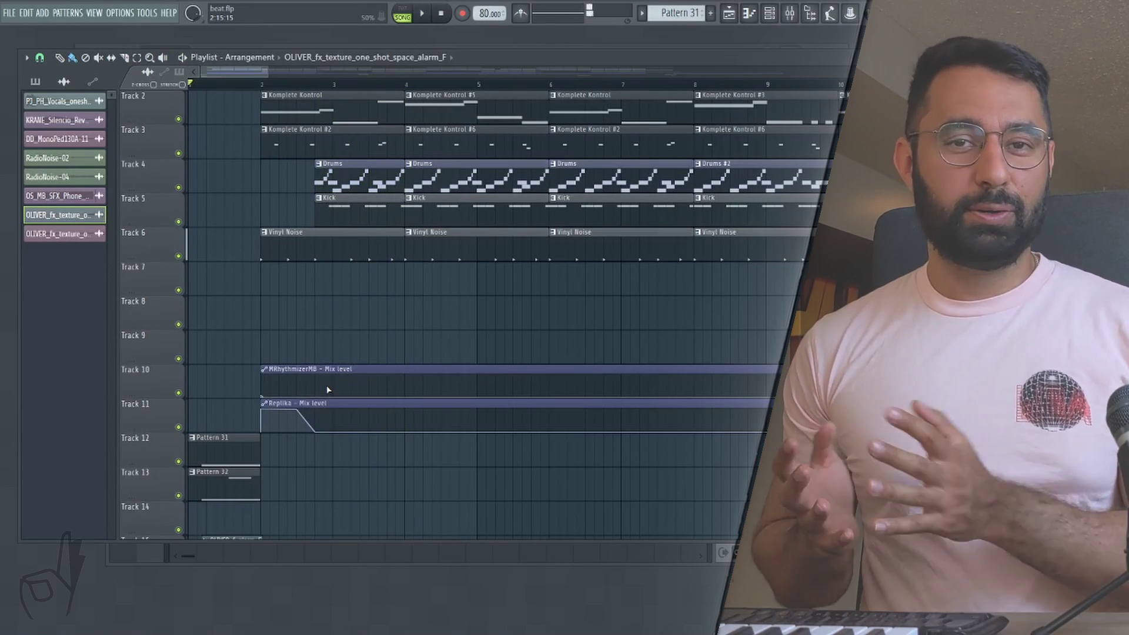